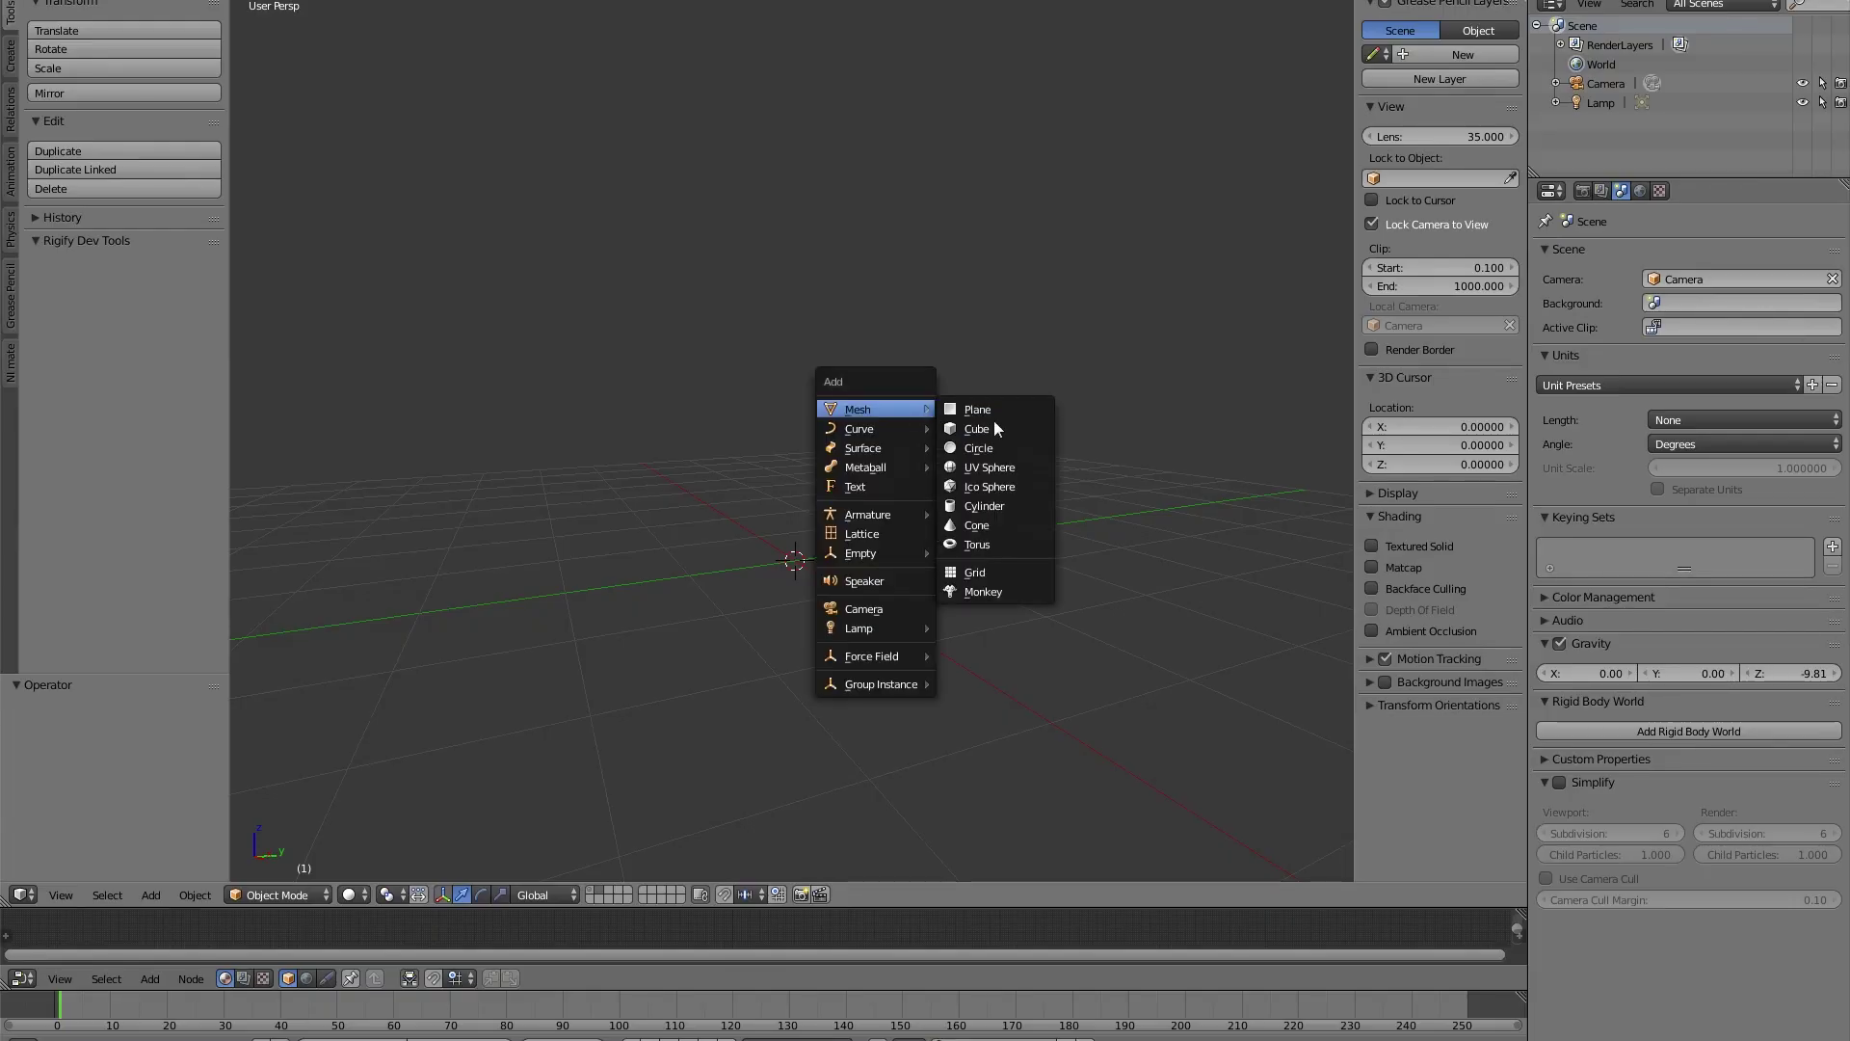
- Add a UV sphere and frame it in the right orthographic view
left_click(1007, 469)
key("KP_3")
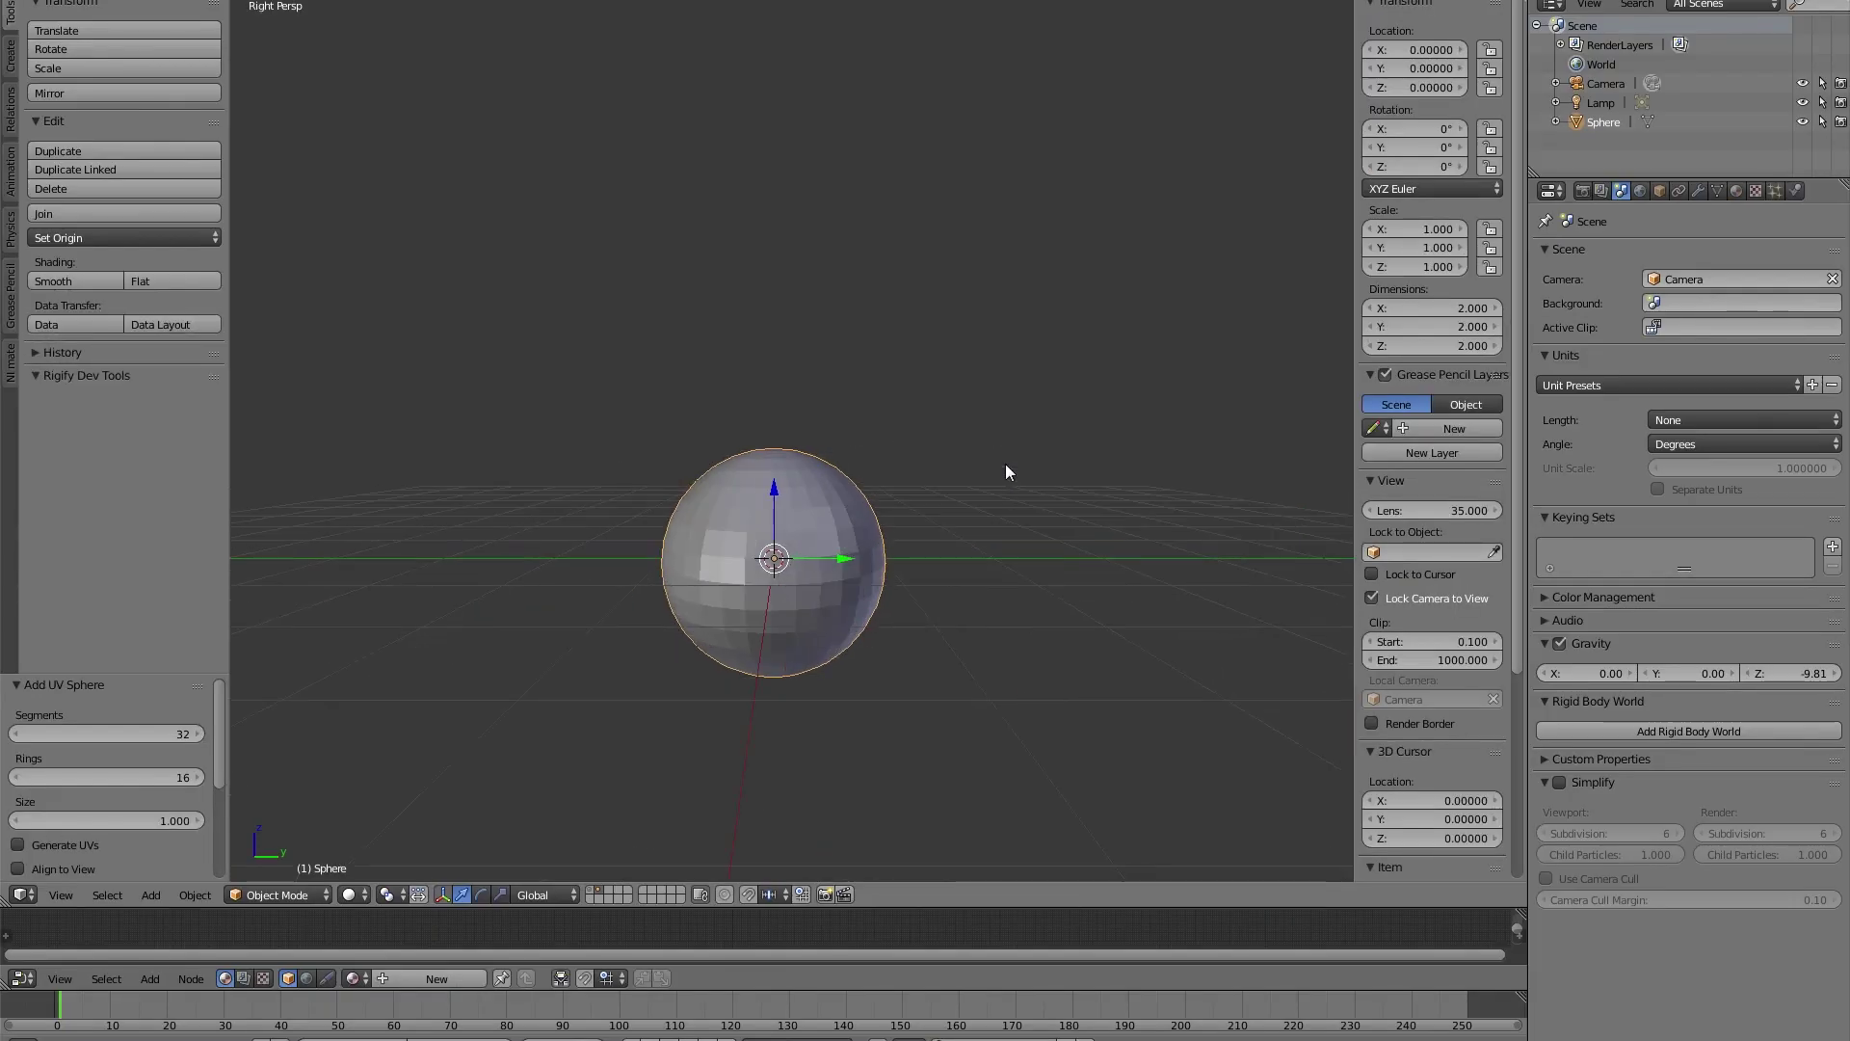
key("KP_Decimal")
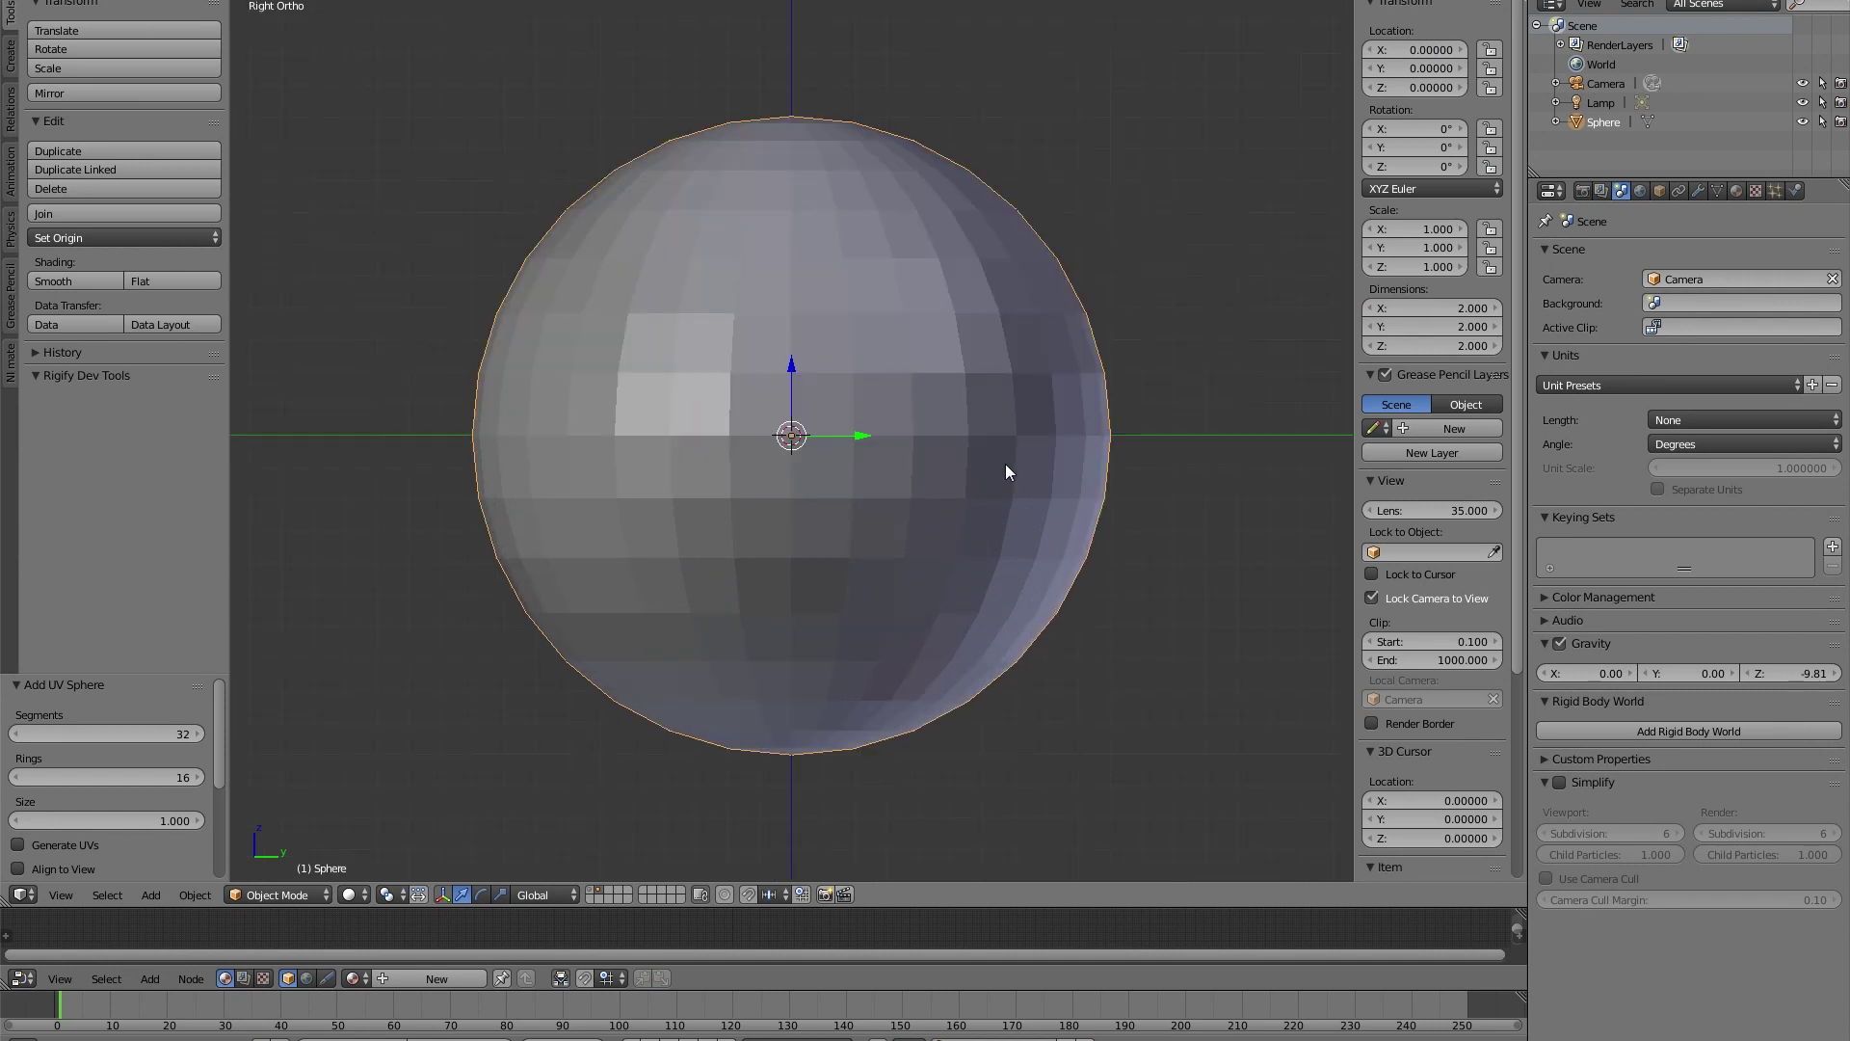
scroll(975, 479, "down", 1)
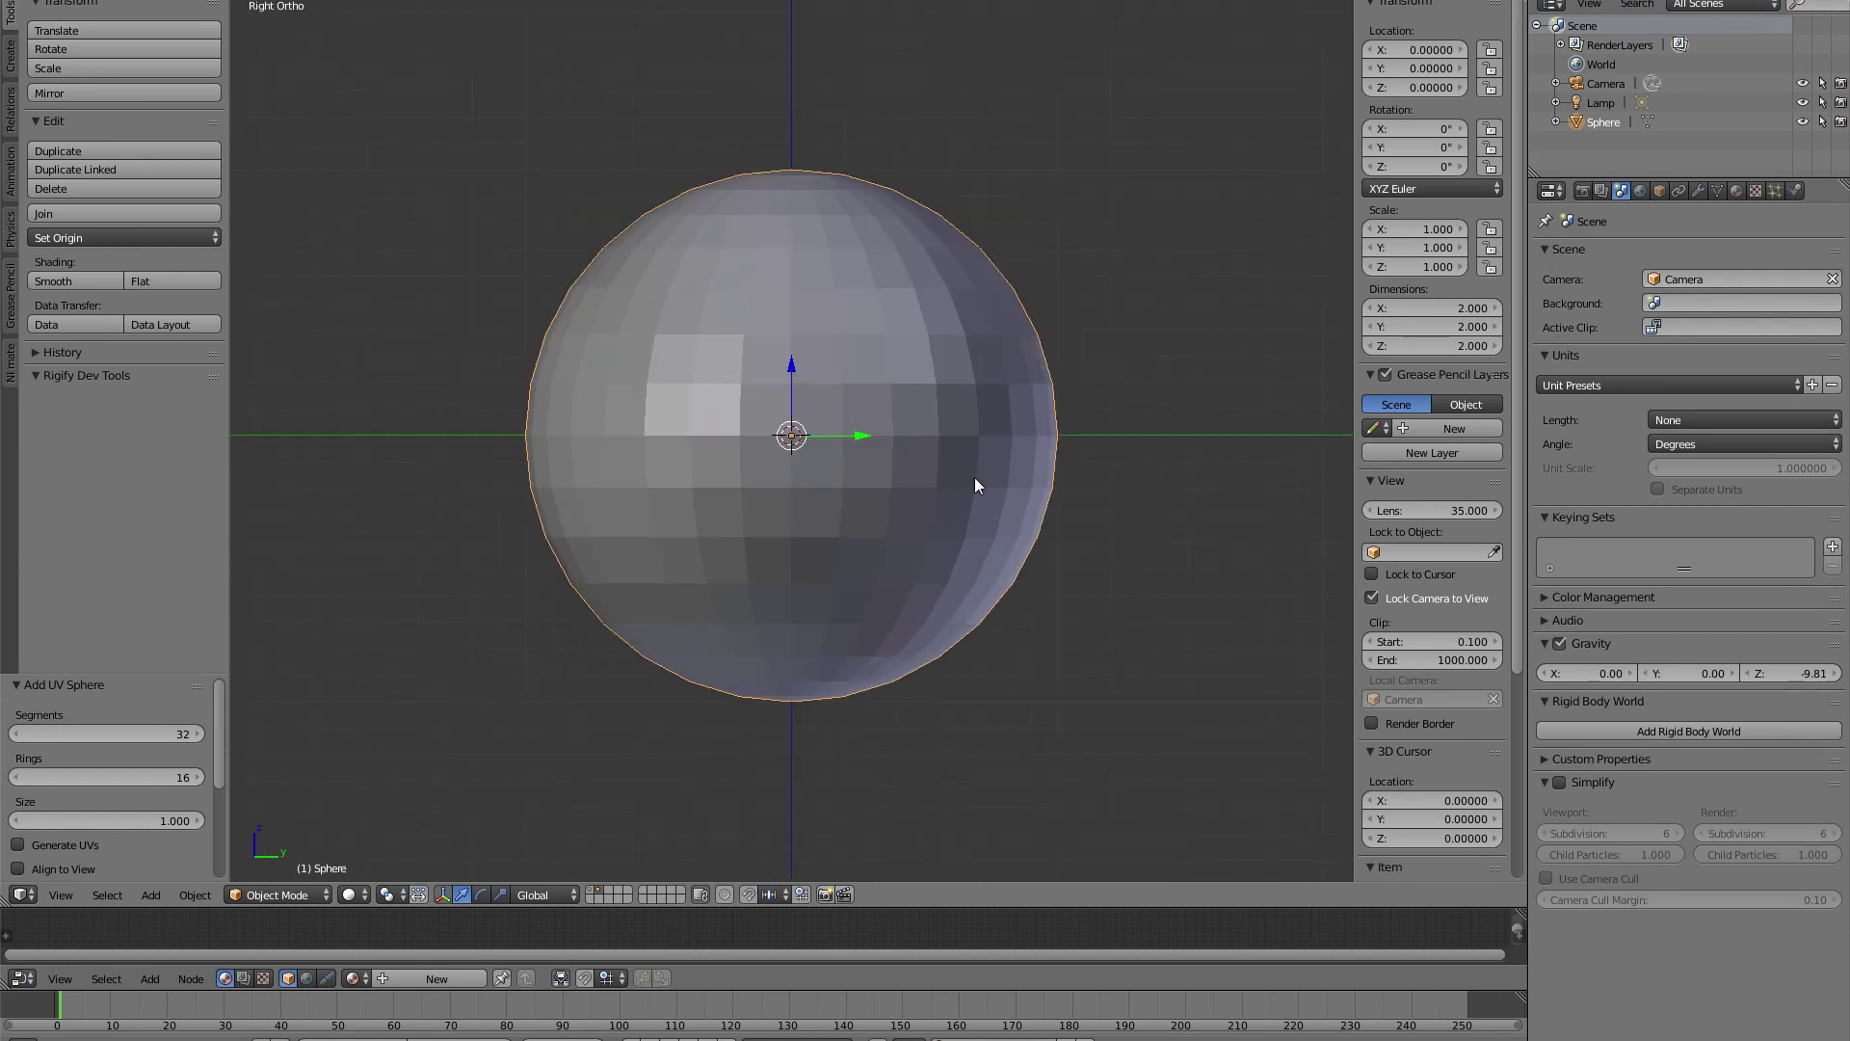
- Rotate the sphere 90° about the Y axis
key("r")
key("y")
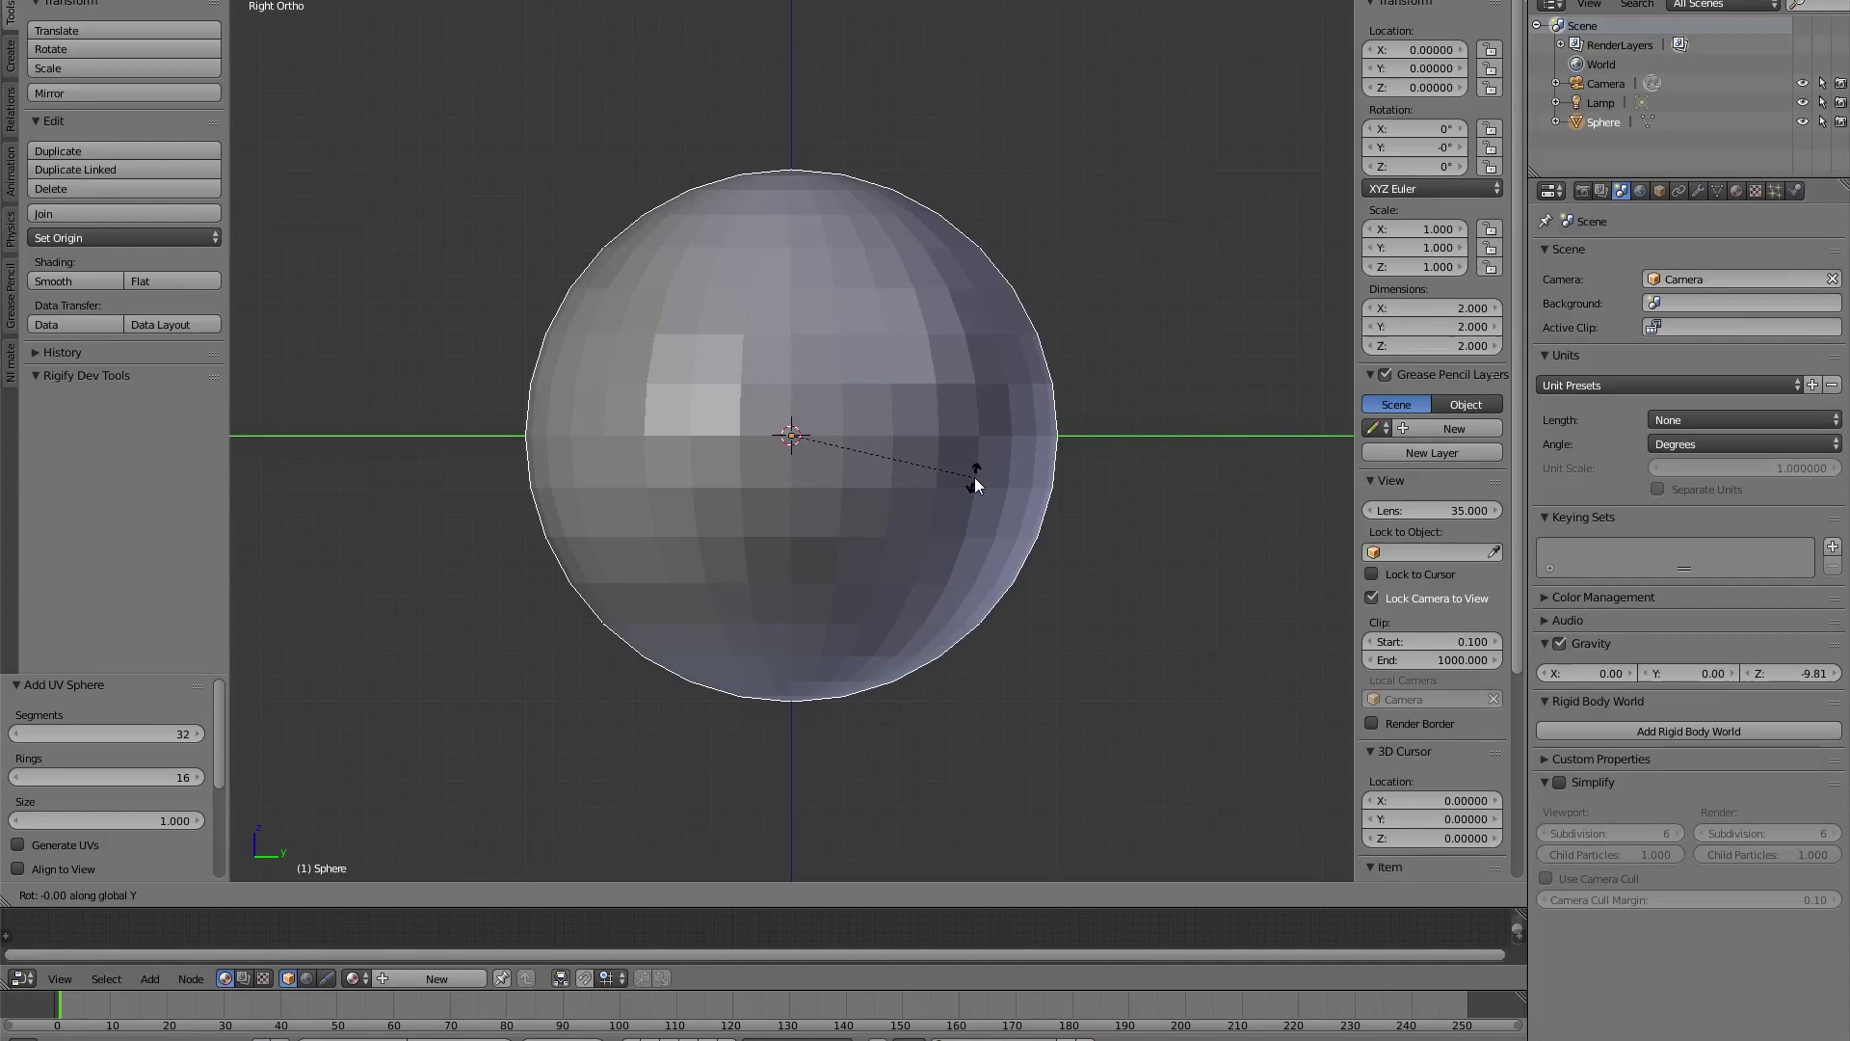
type("90")
key("Return")
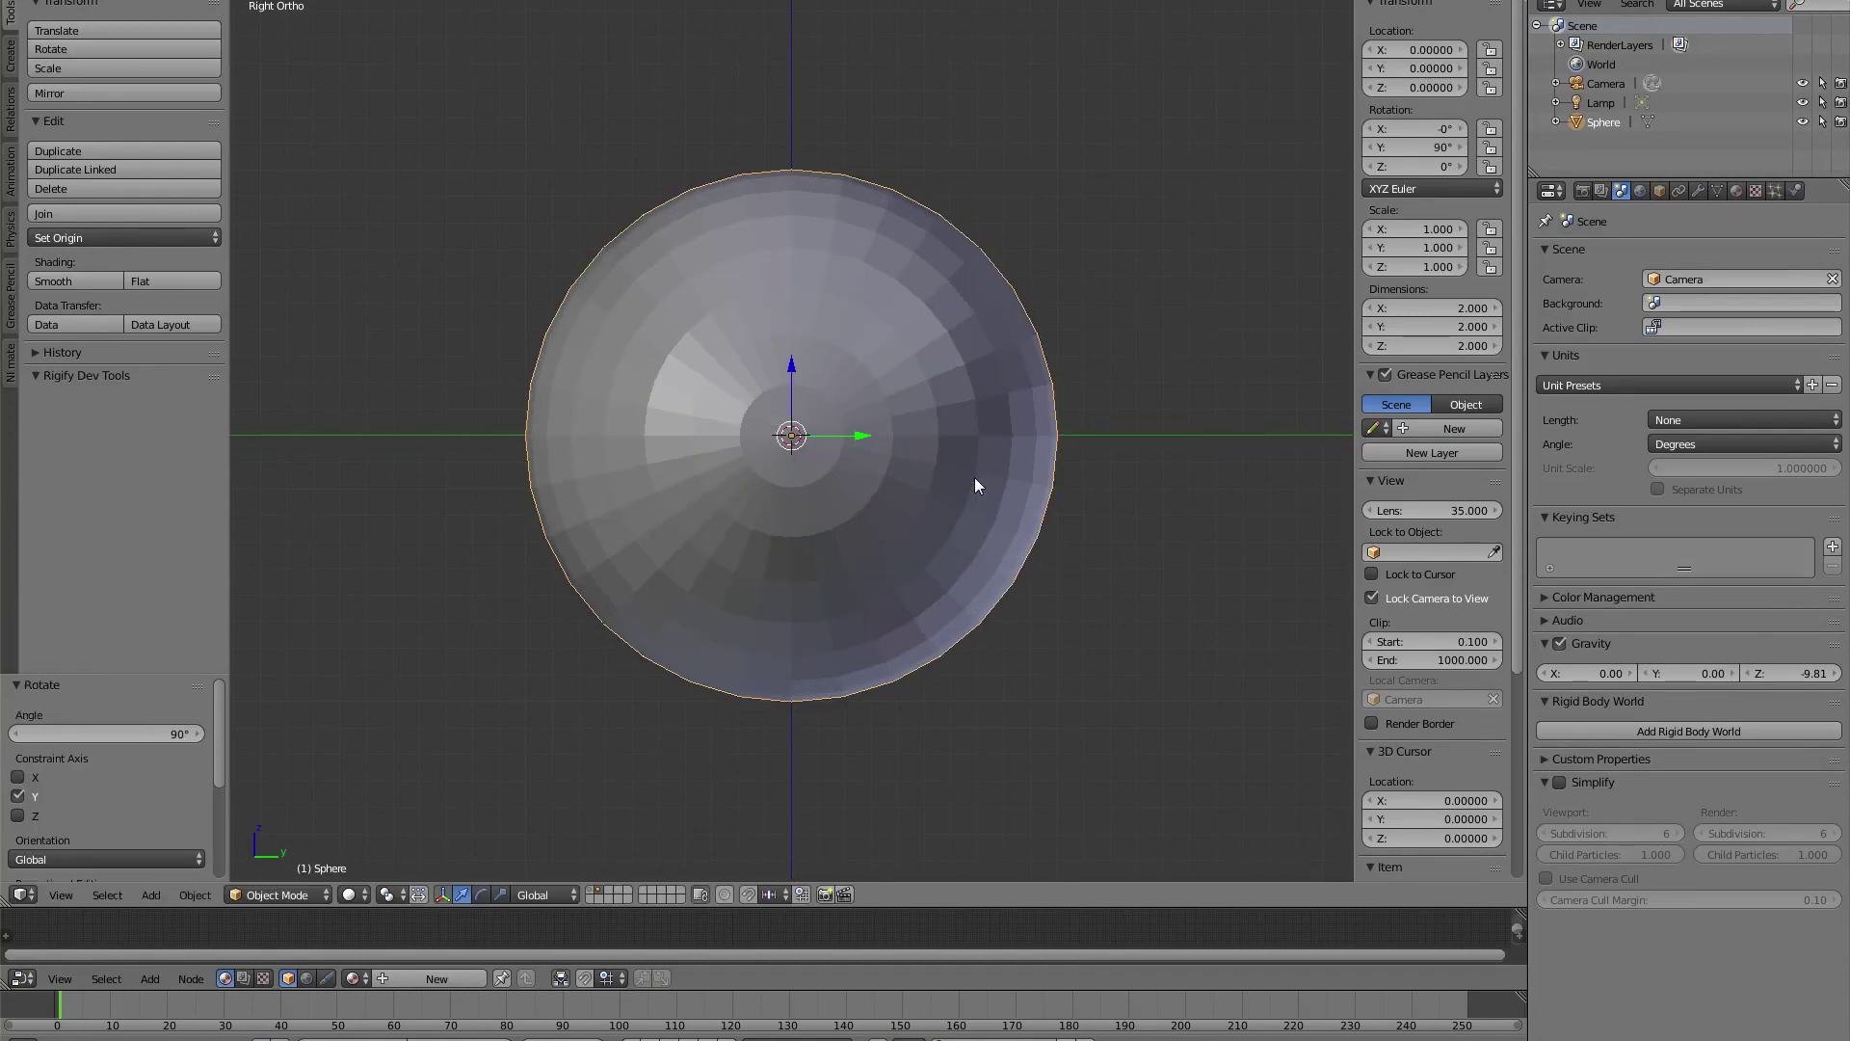
- Rename the sphere to 'PAC MAN' in Object properties
left_click(1660, 190)
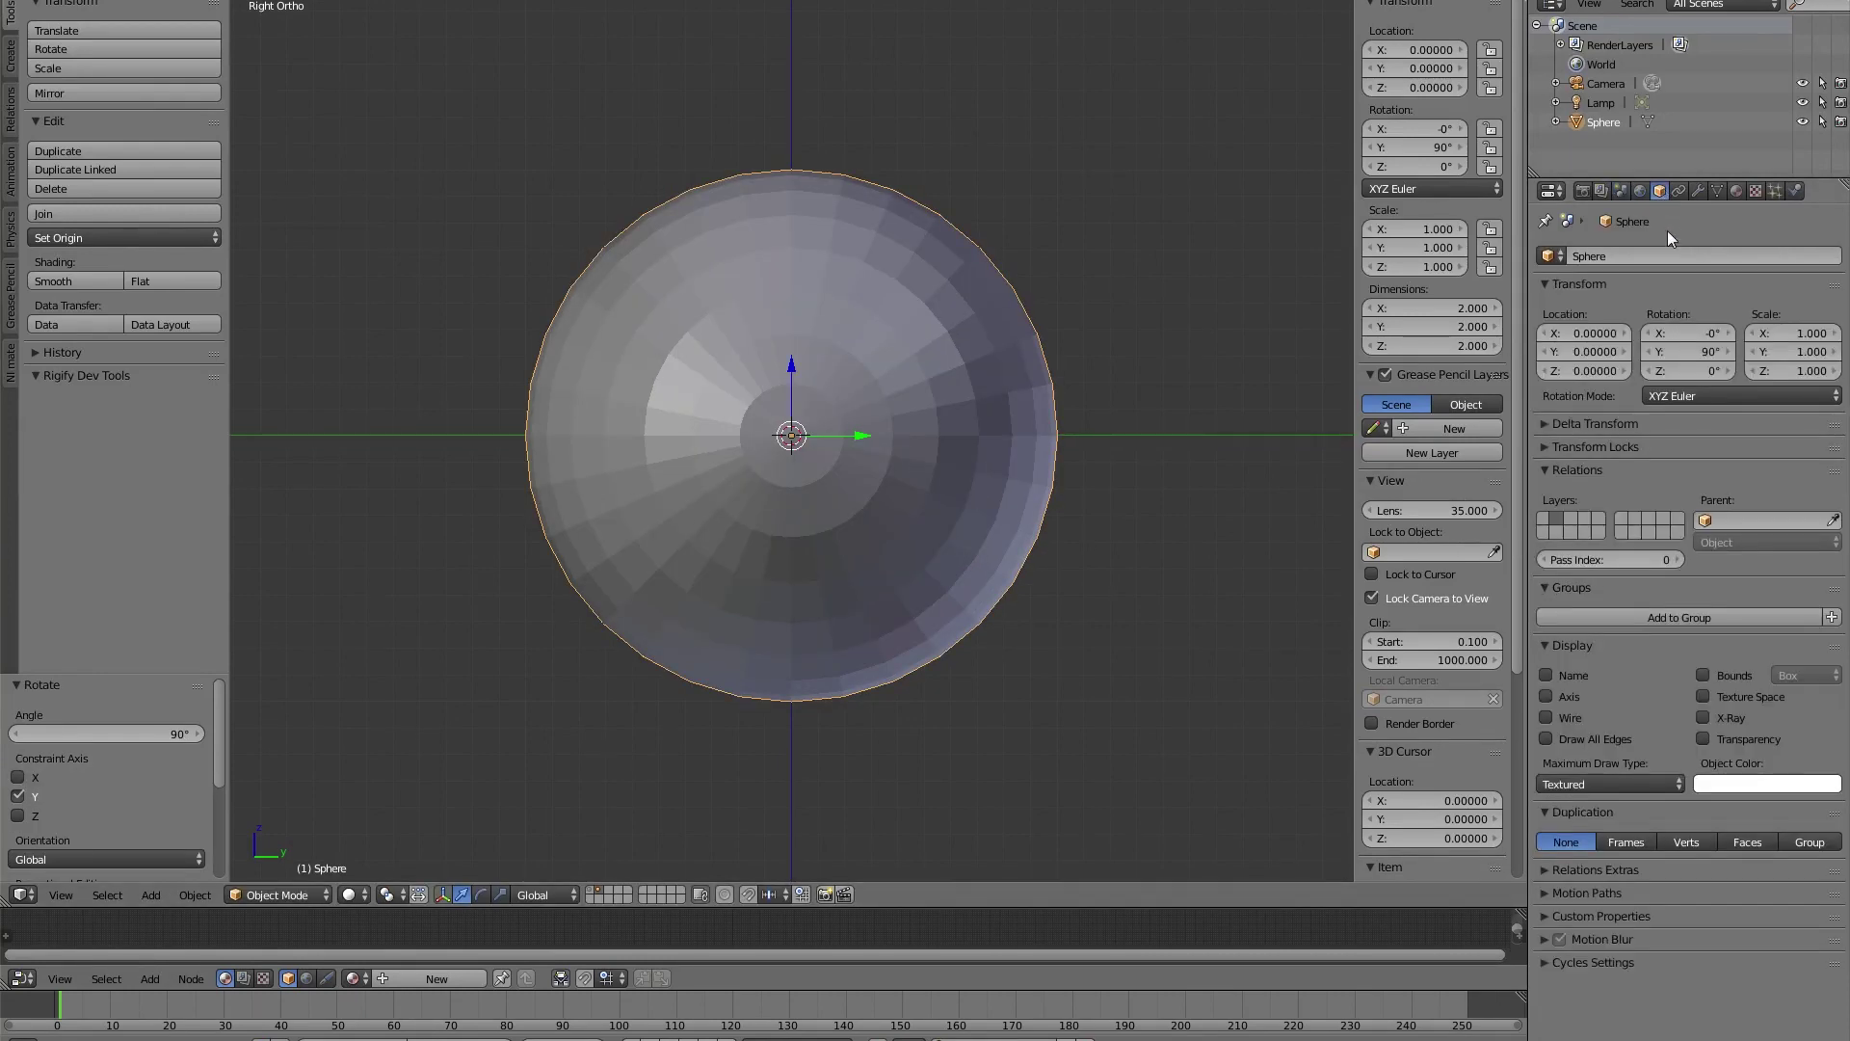
left_click(1644, 256)
type("PAC MAN")
- Confirm the PAC MAN name and give the sphere a new material
key("Return")
left_click(1734, 194)
left_click(1605, 318)
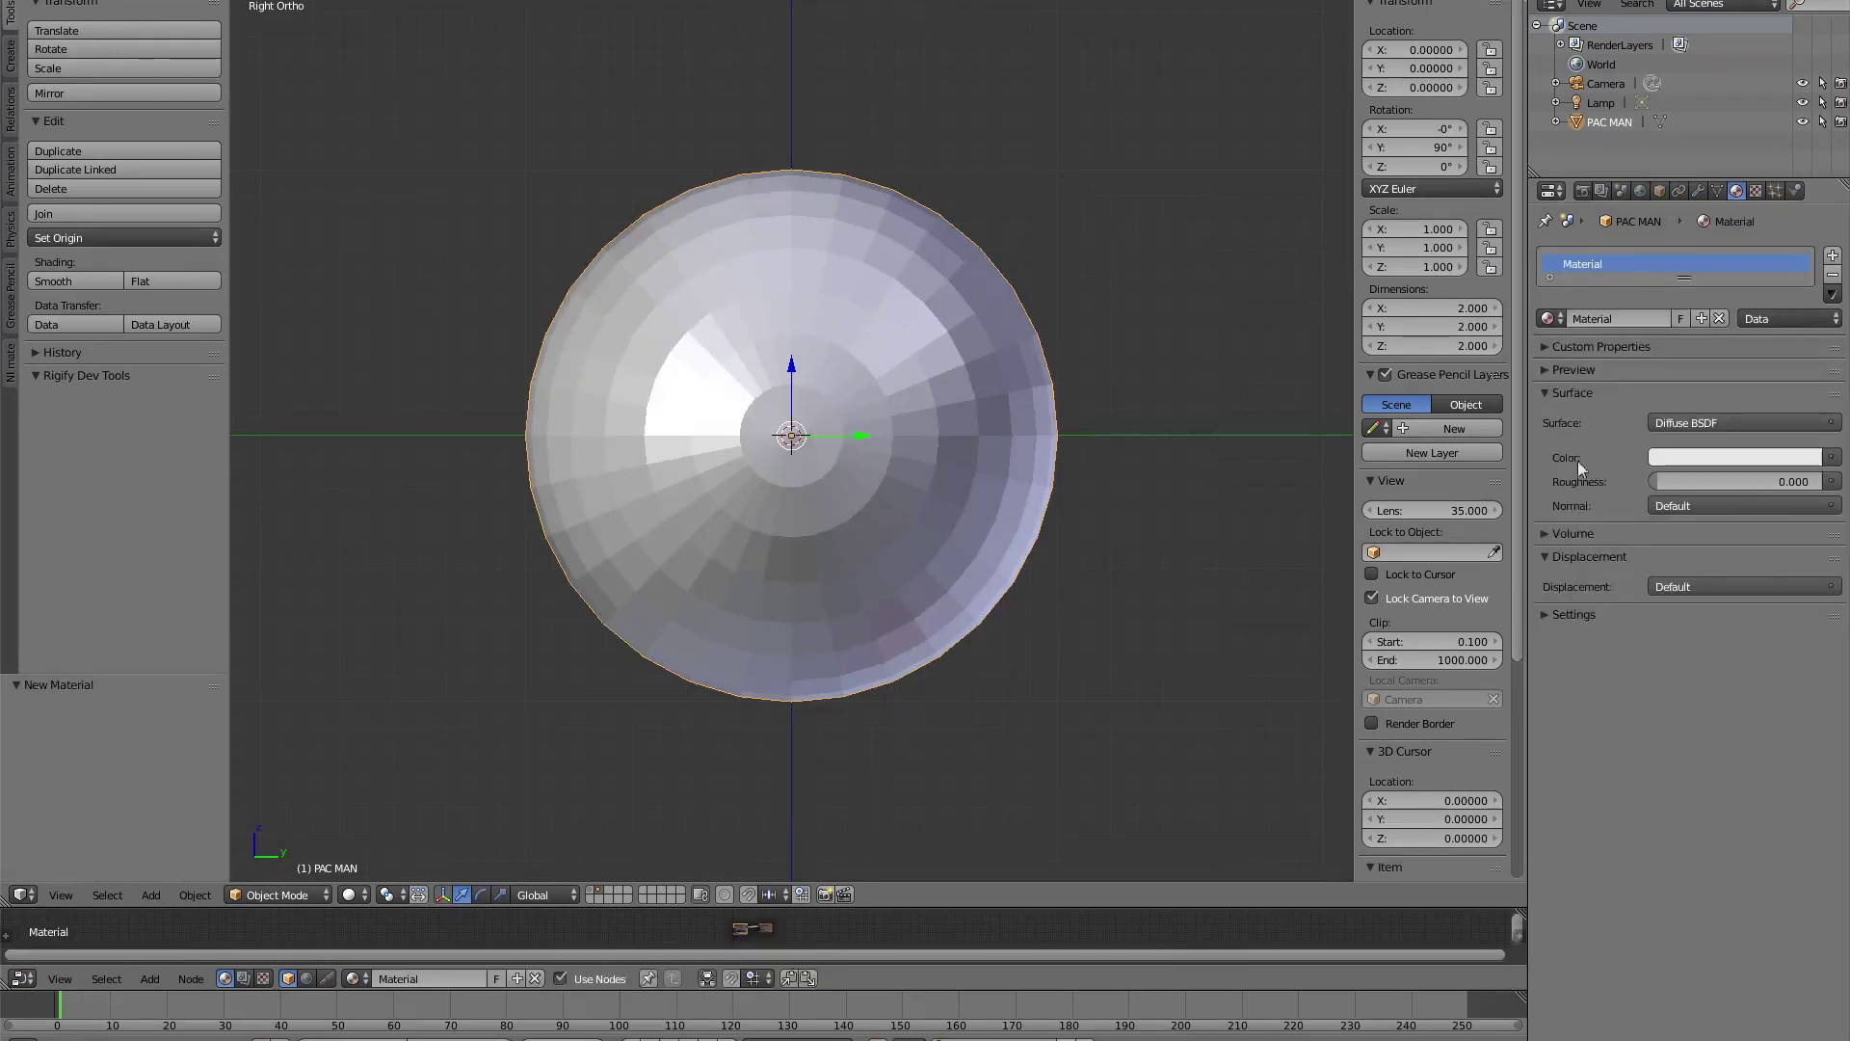
- Set the material's viewport colour to yellow (0.800, 0.668, 0.003) and shade the sphere smooth
left_click(1546, 615)
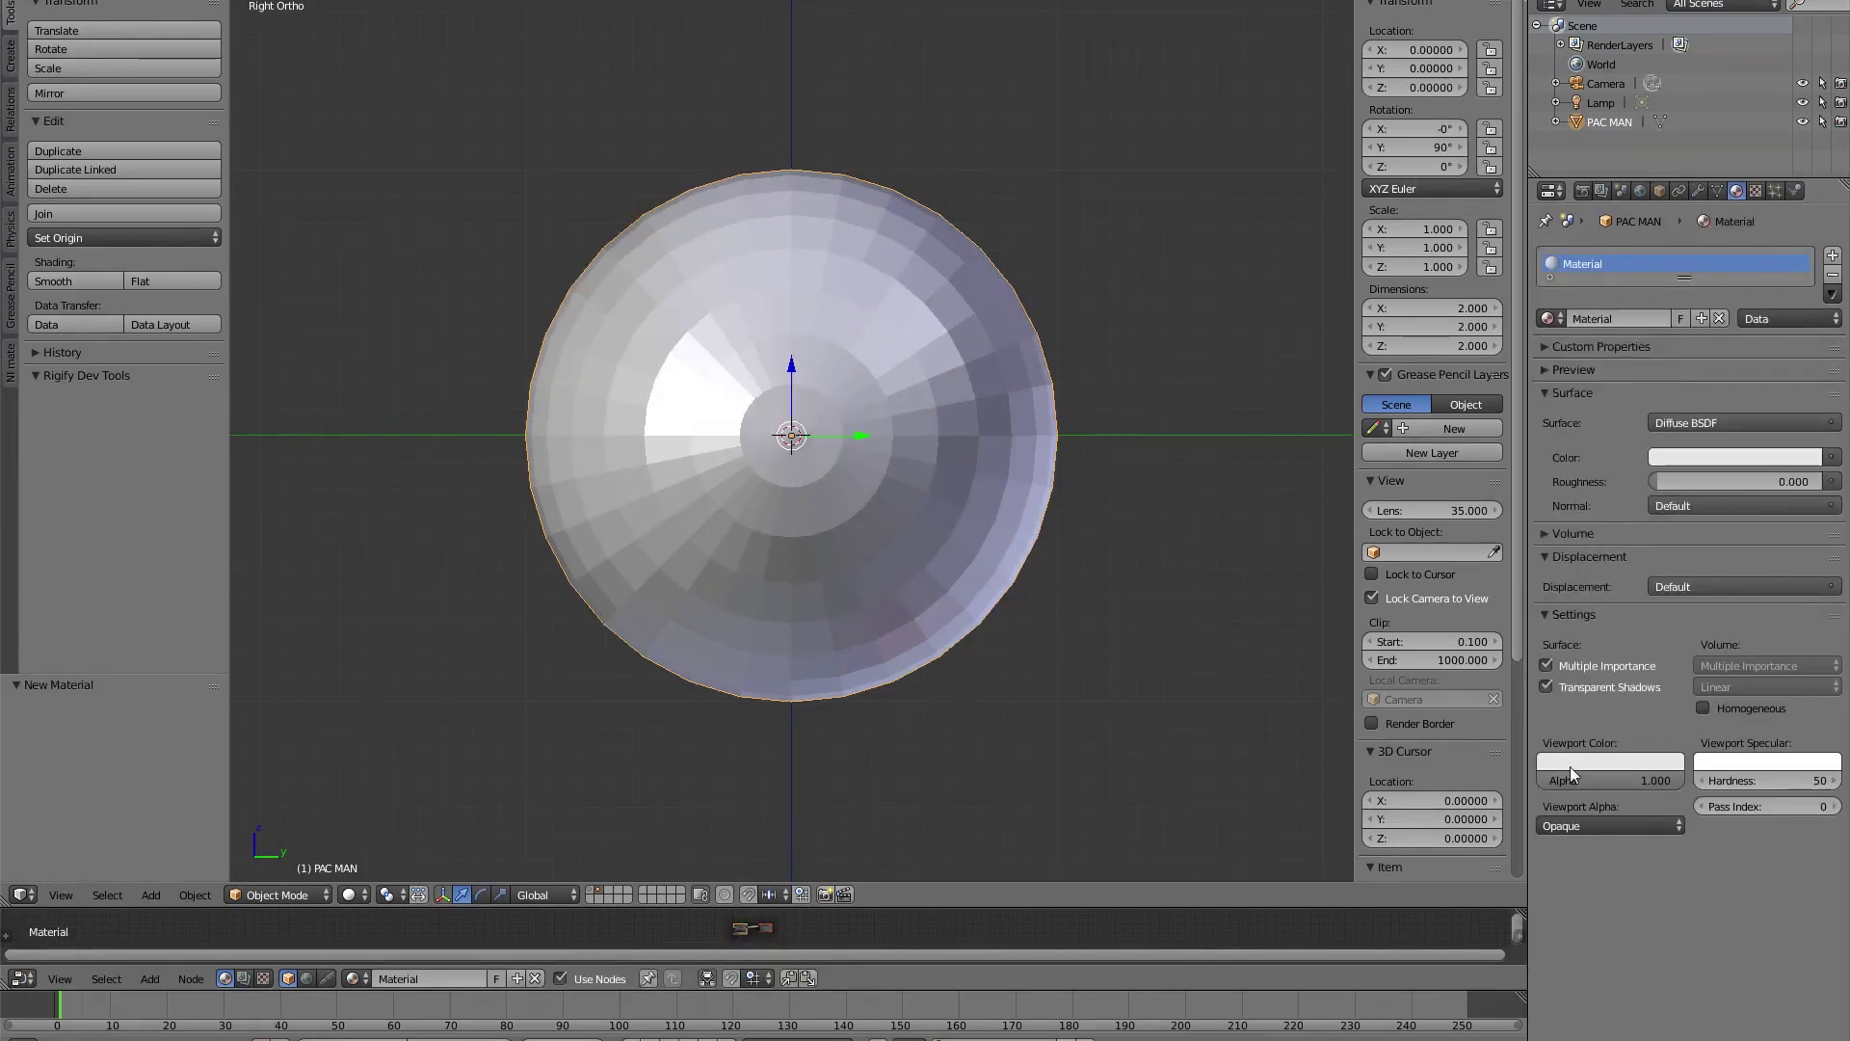
left_click(1570, 763)
left_click(1550, 645)
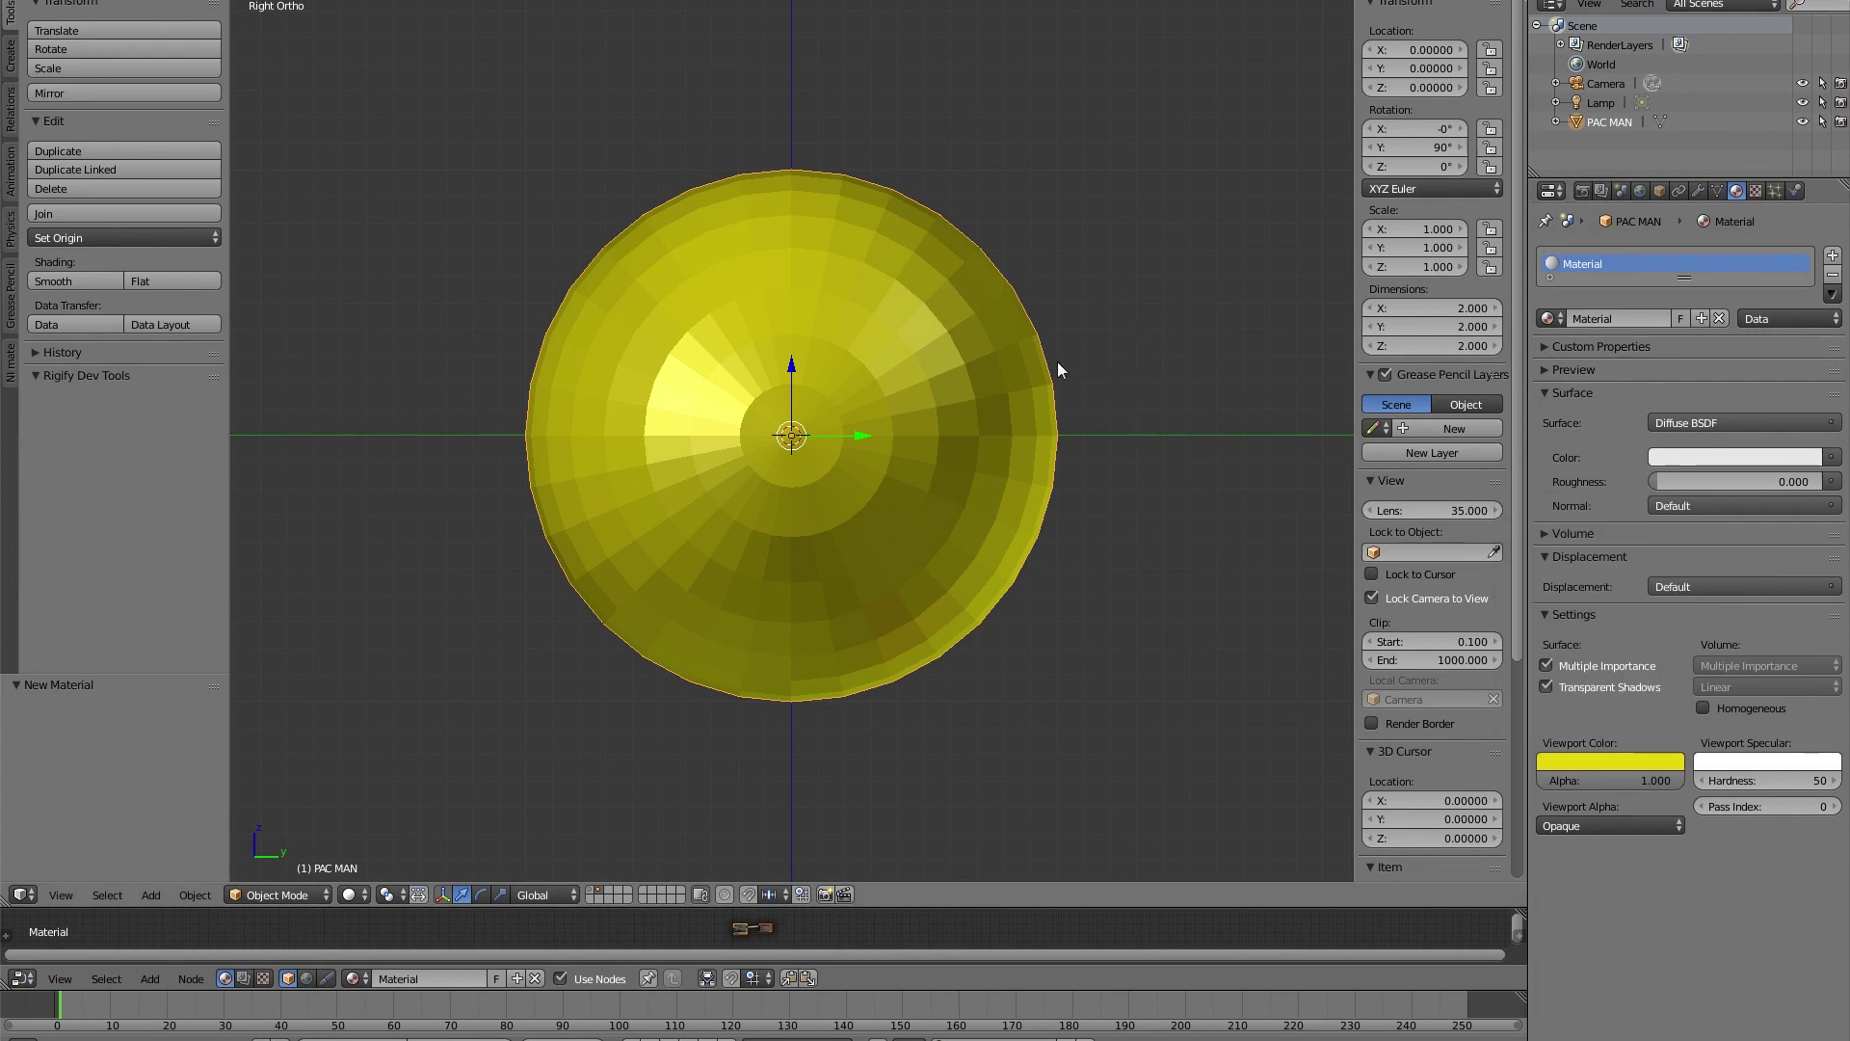
left_click(77, 281)
- Add a cube and move it about 1 unit (0.998) along Y in wireframe view
key("shift+a")
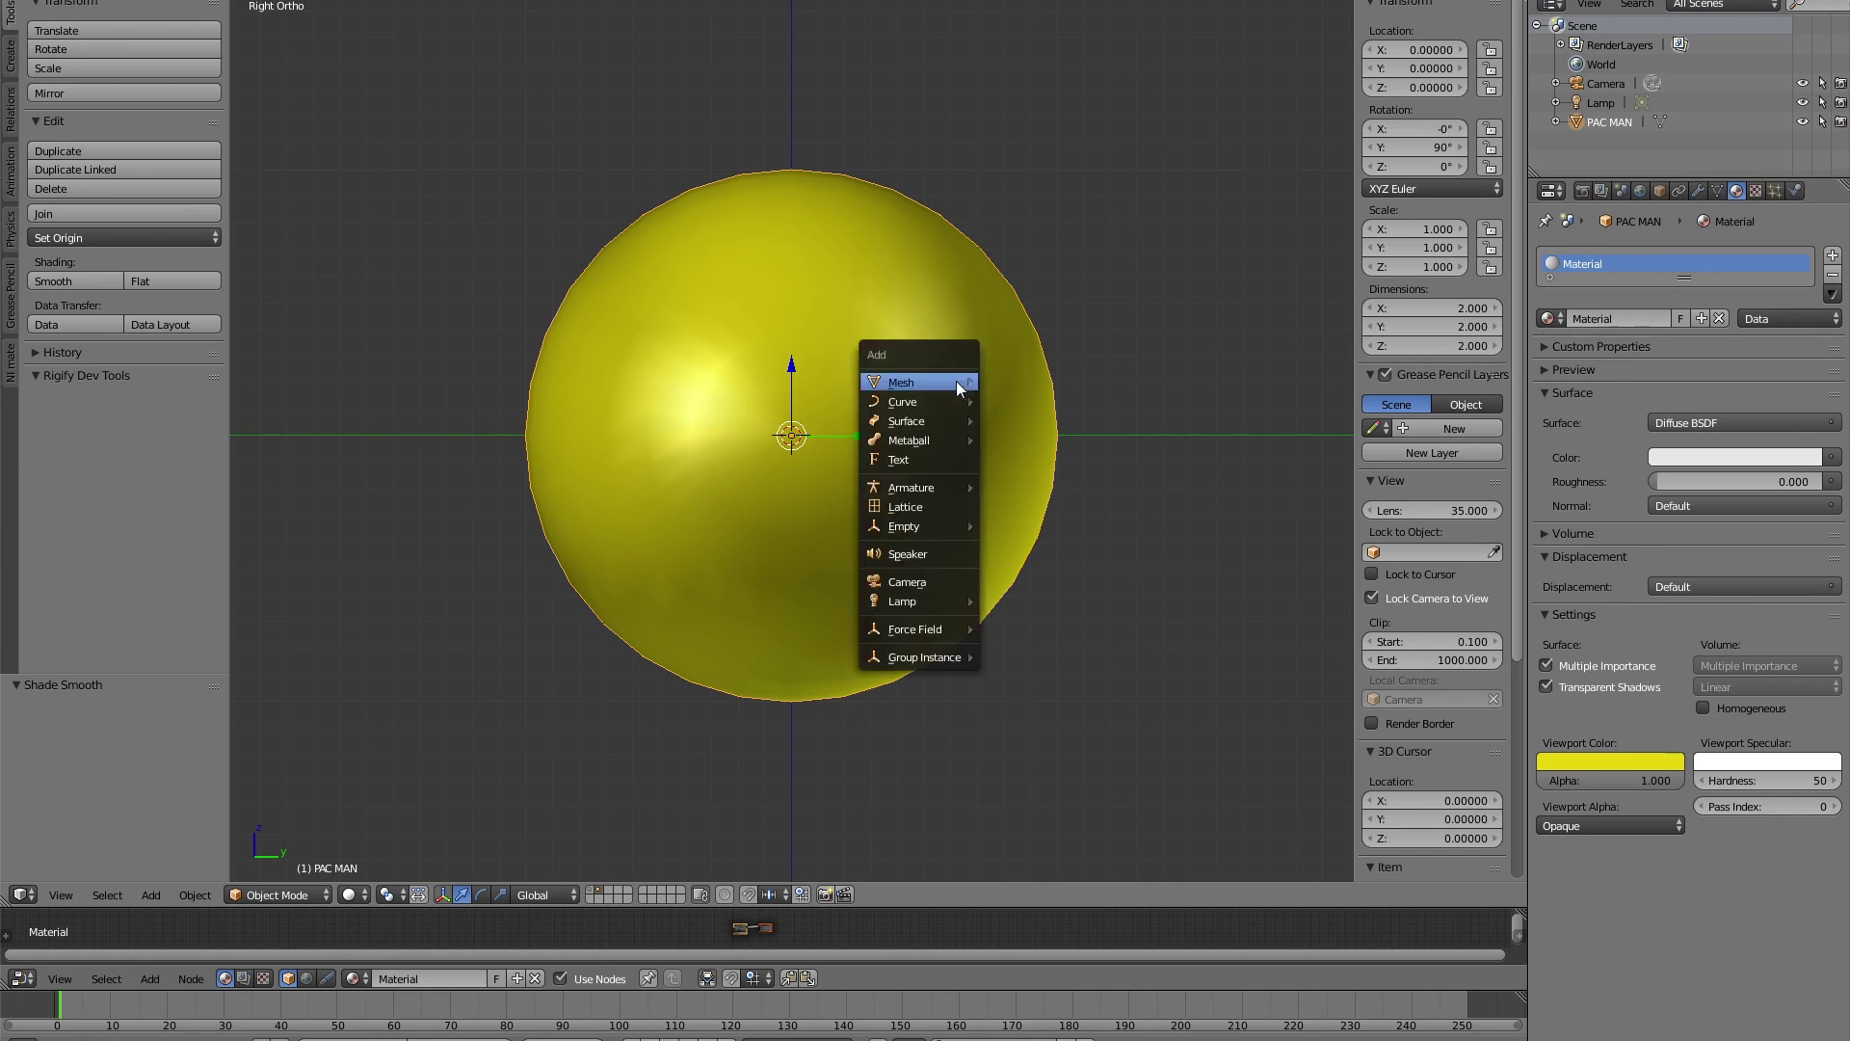
mouse_move(959, 387)
left_click(1021, 402)
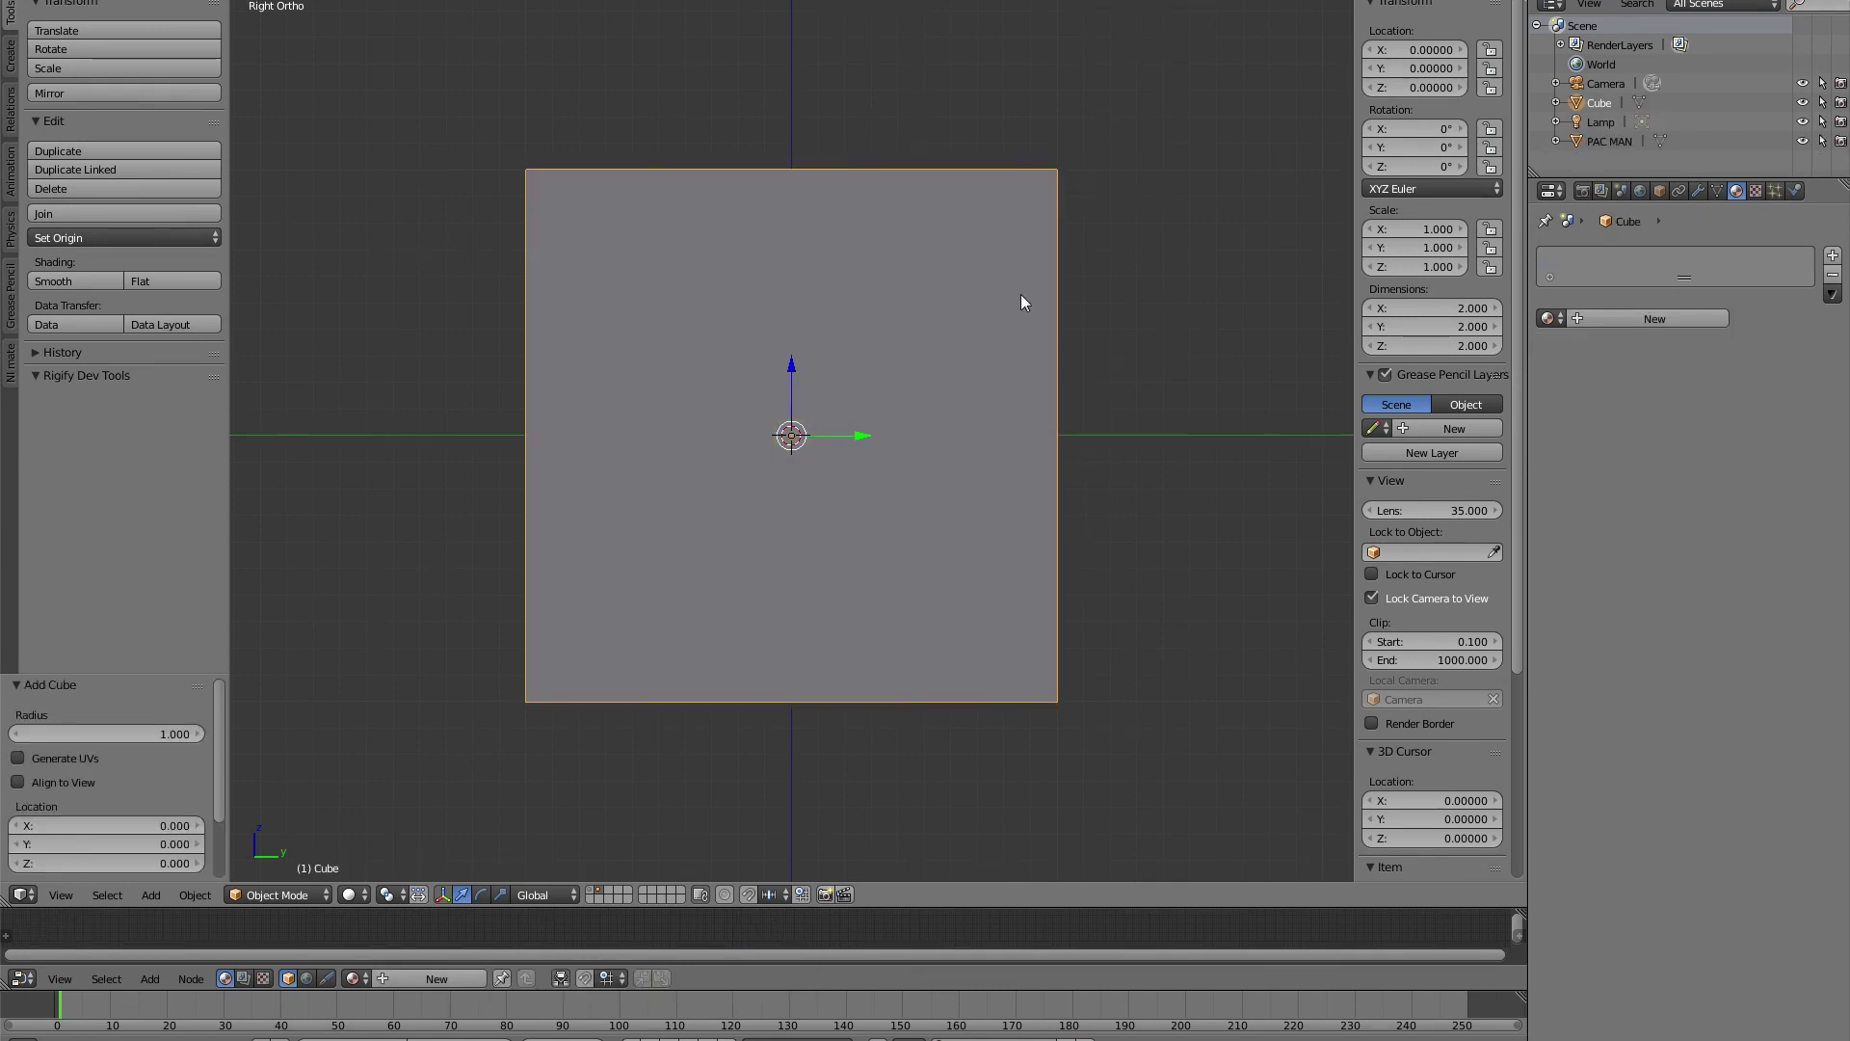
key("z")
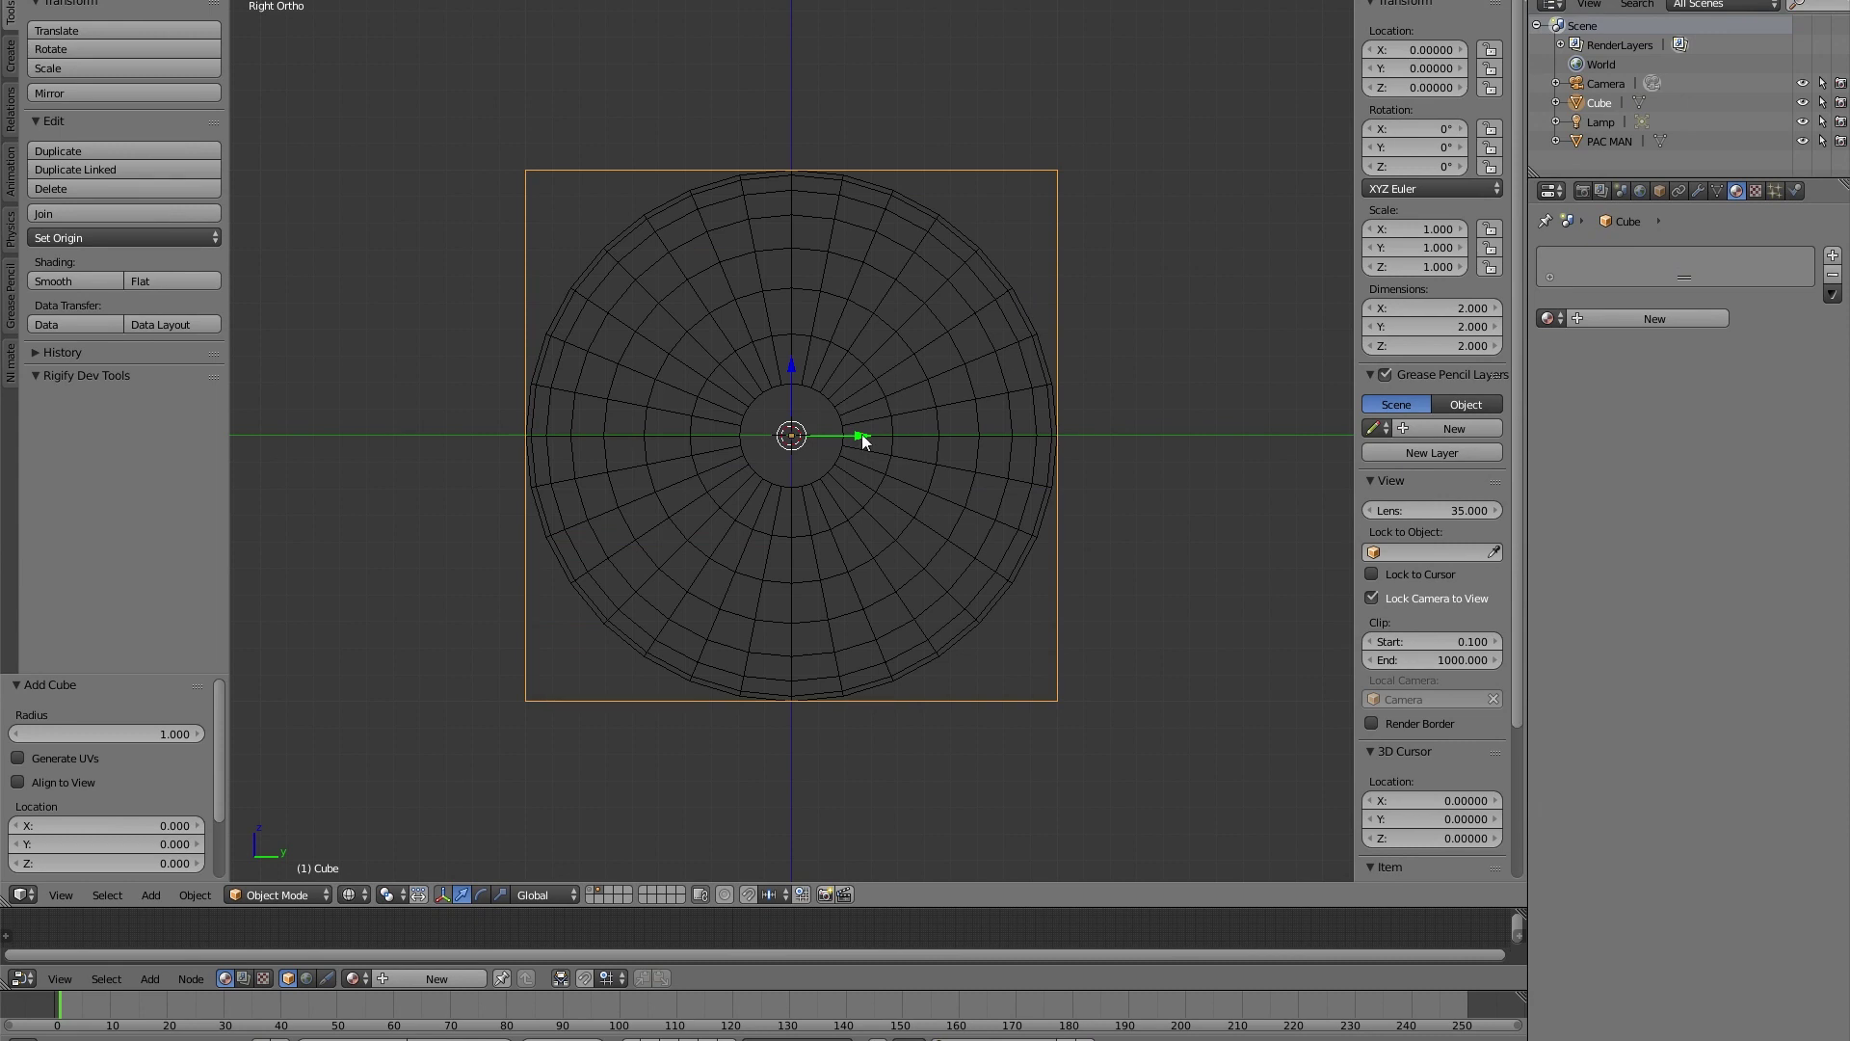
left_click_drag(861, 435, 1127, 450)
- Scale the cube to 1.638 along X and return to solid shading
scroll(1091, 426, "down", 1)
middle_click_drag(1100, 422, 993, 411, "shift")
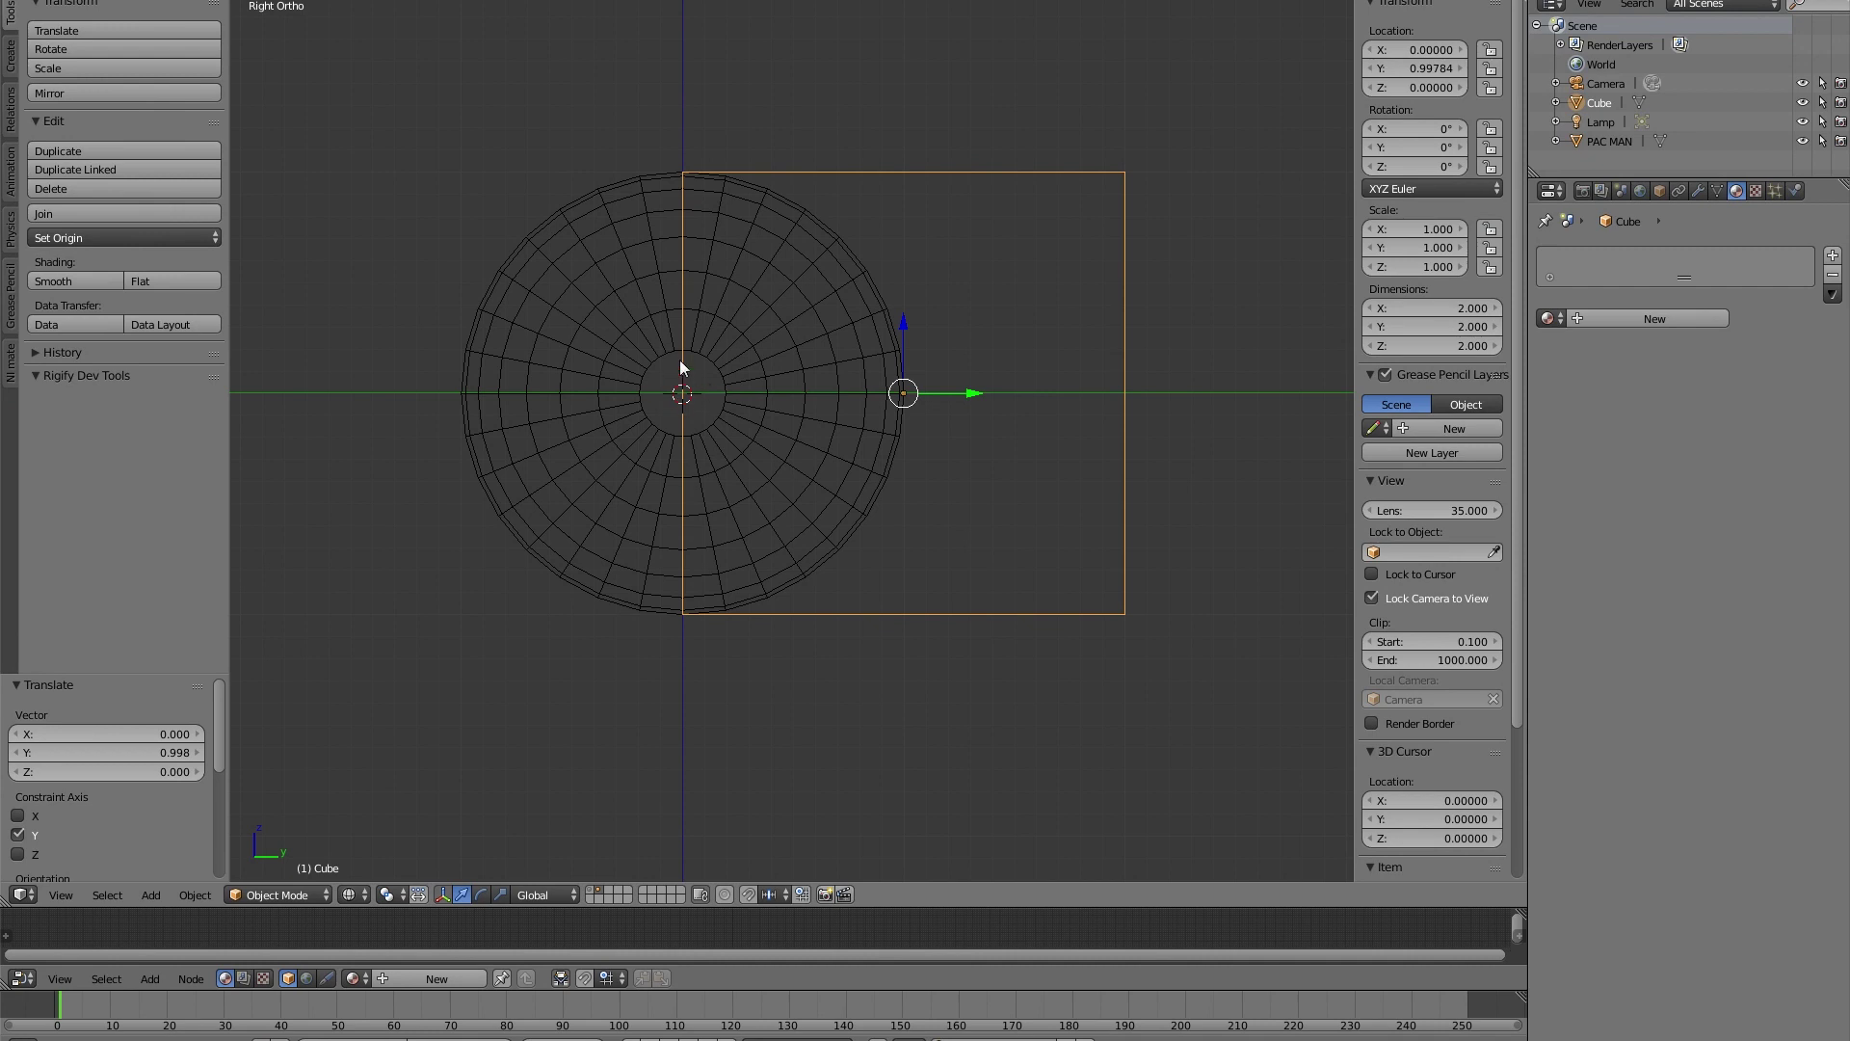
middle_click_drag(817, 312, 870, 365)
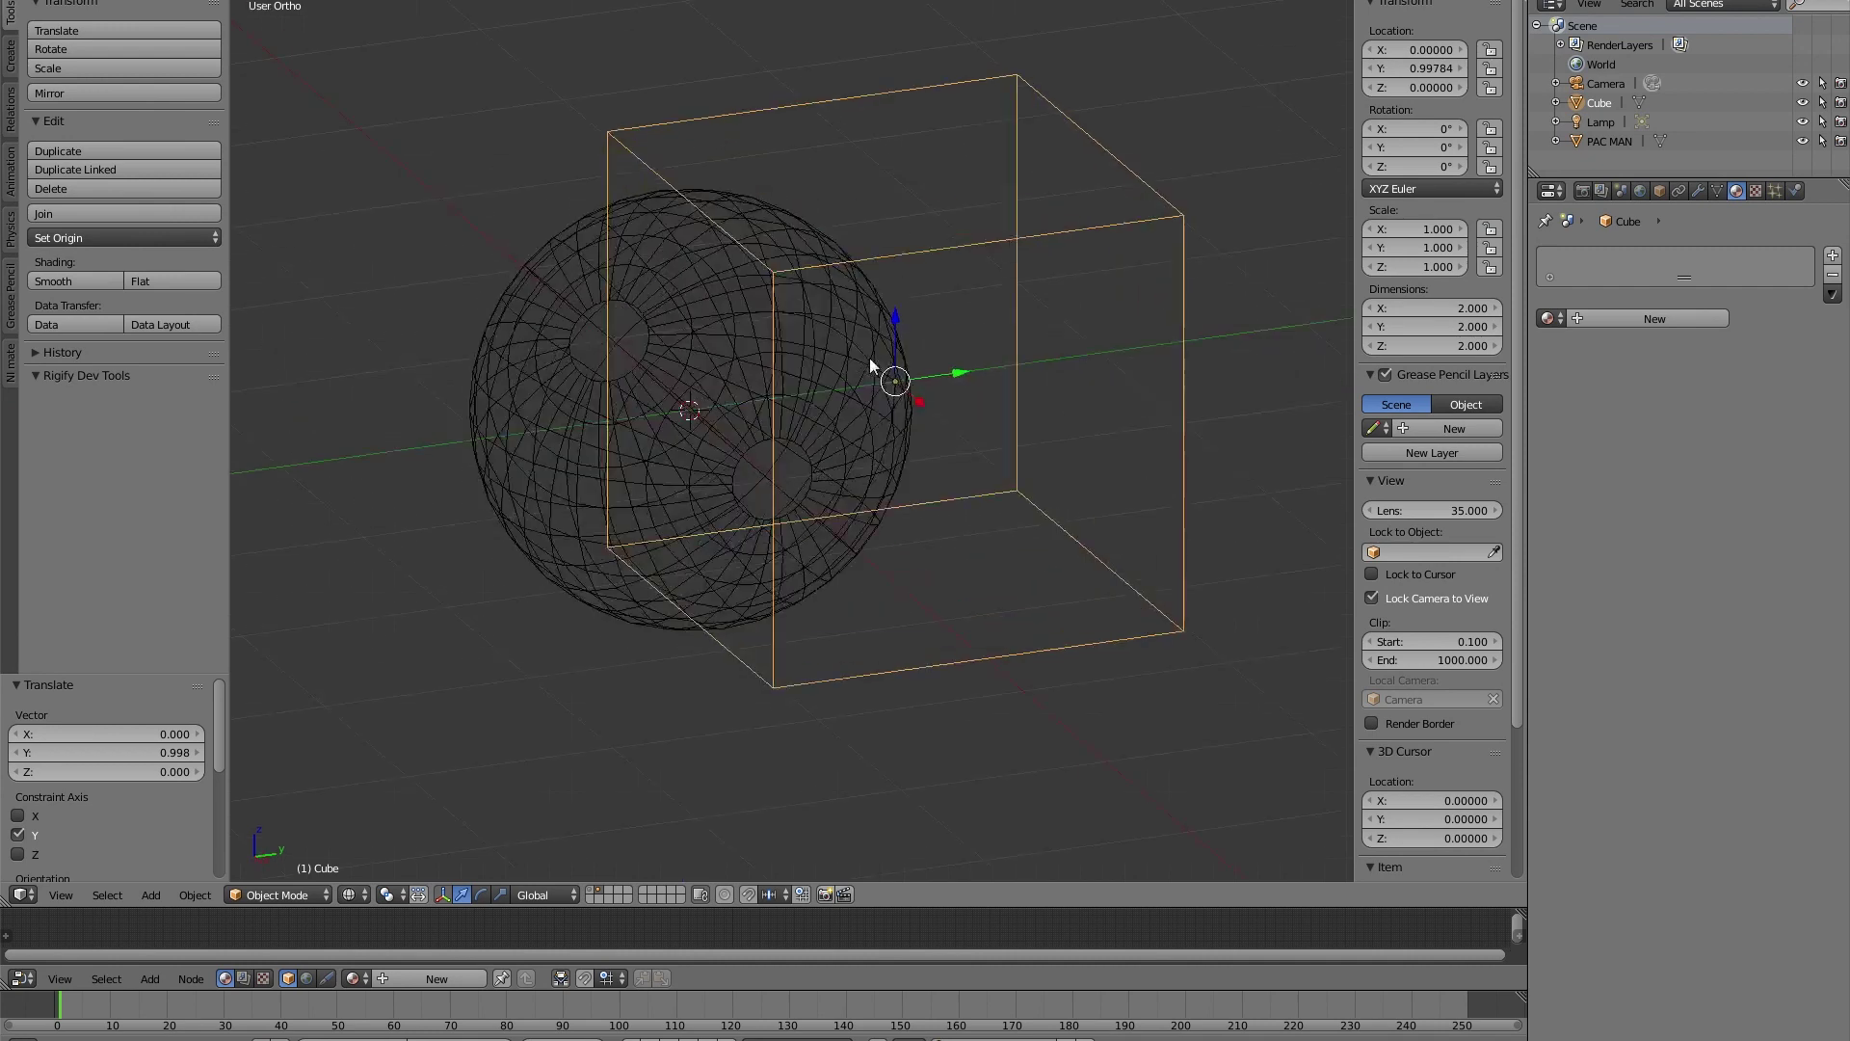
key("s")
key("x")
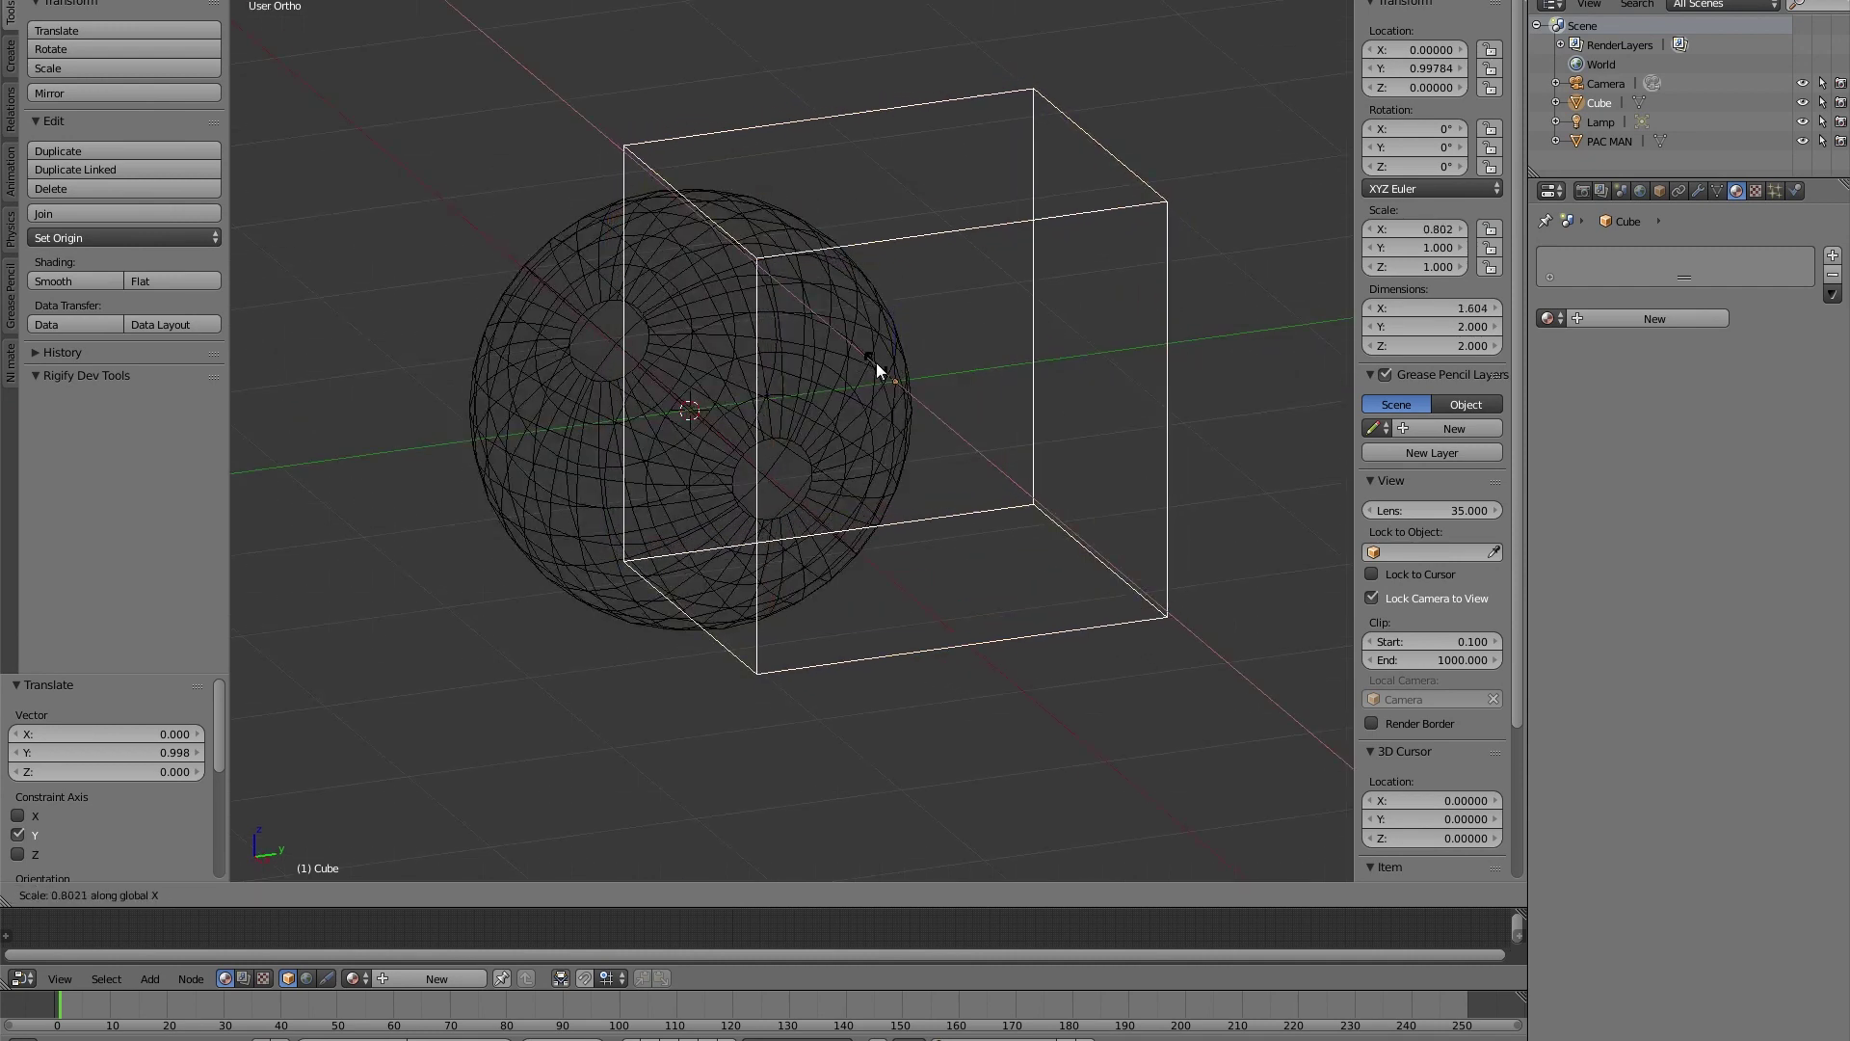
left_click(860, 336)
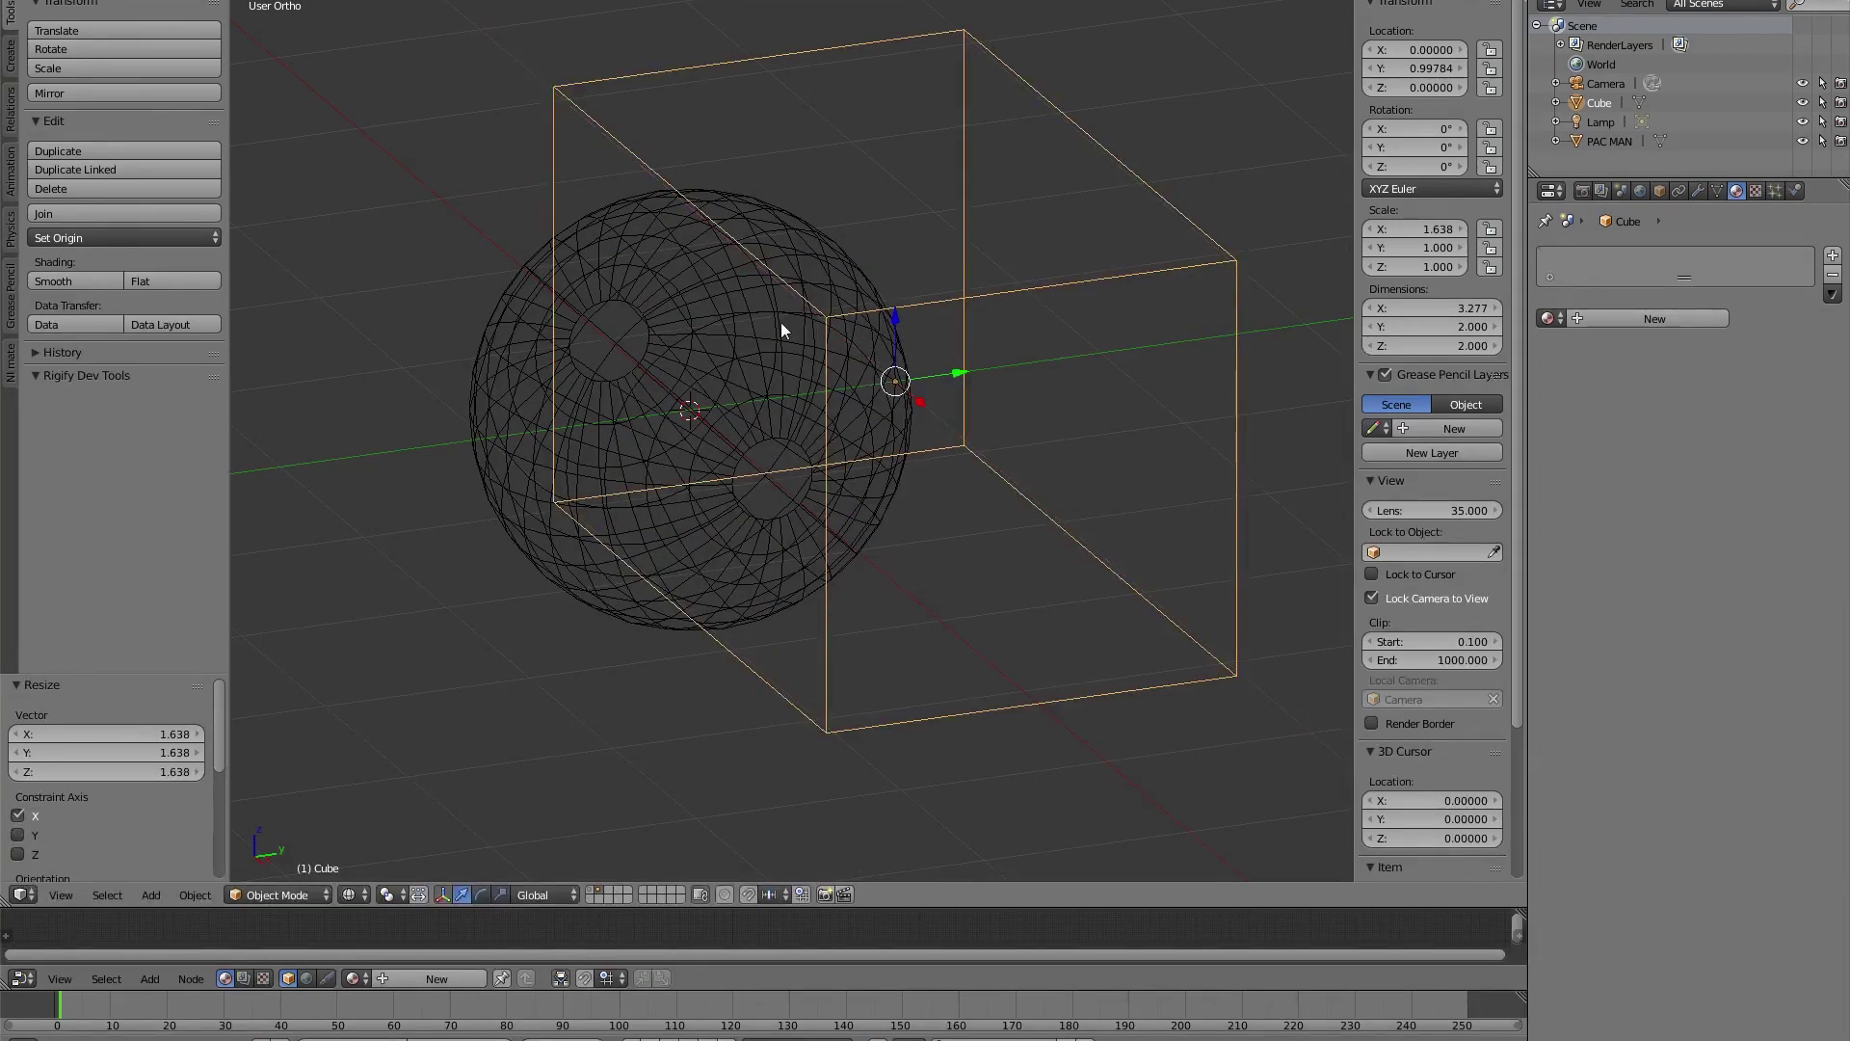
key("z")
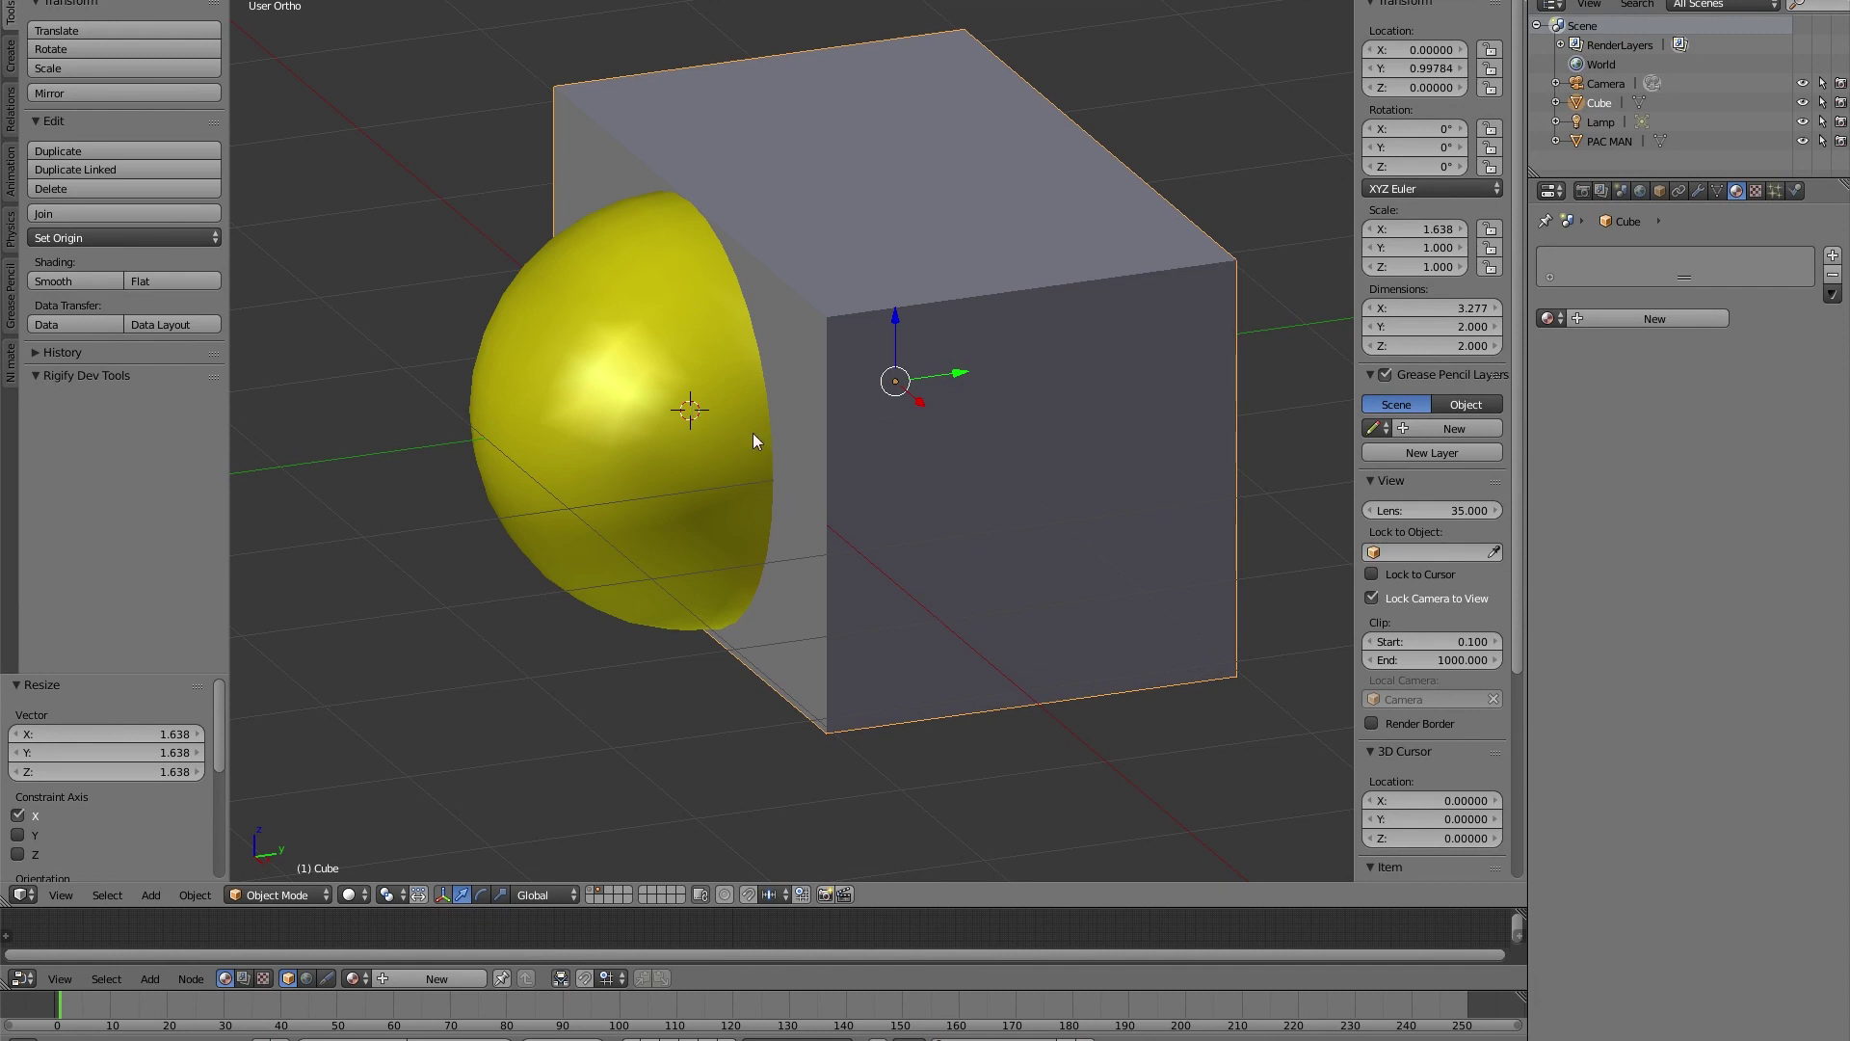
- In Edit Mode, merge the cube's front vertical edge vertices at their centre
key("Tab")
middle_click_drag(848, 455, 780, 848)
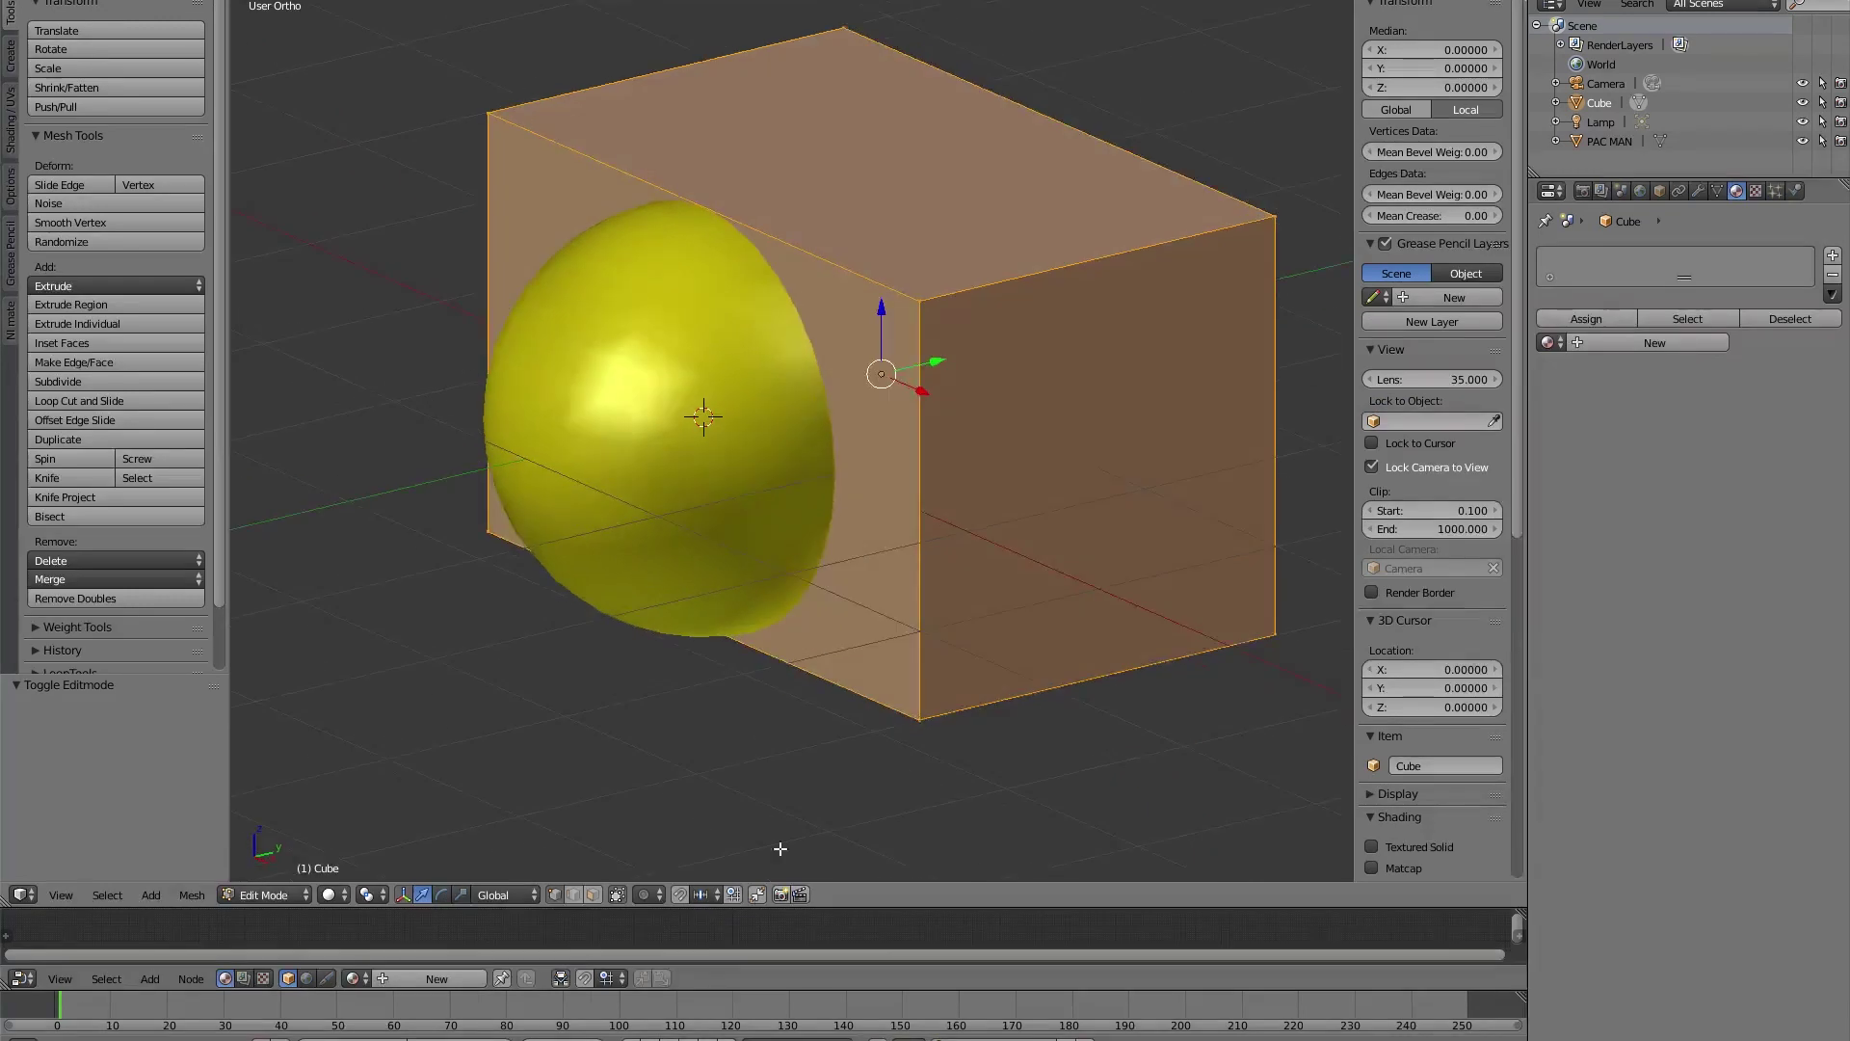
right_click(918, 305)
right_click(922, 721, "shift")
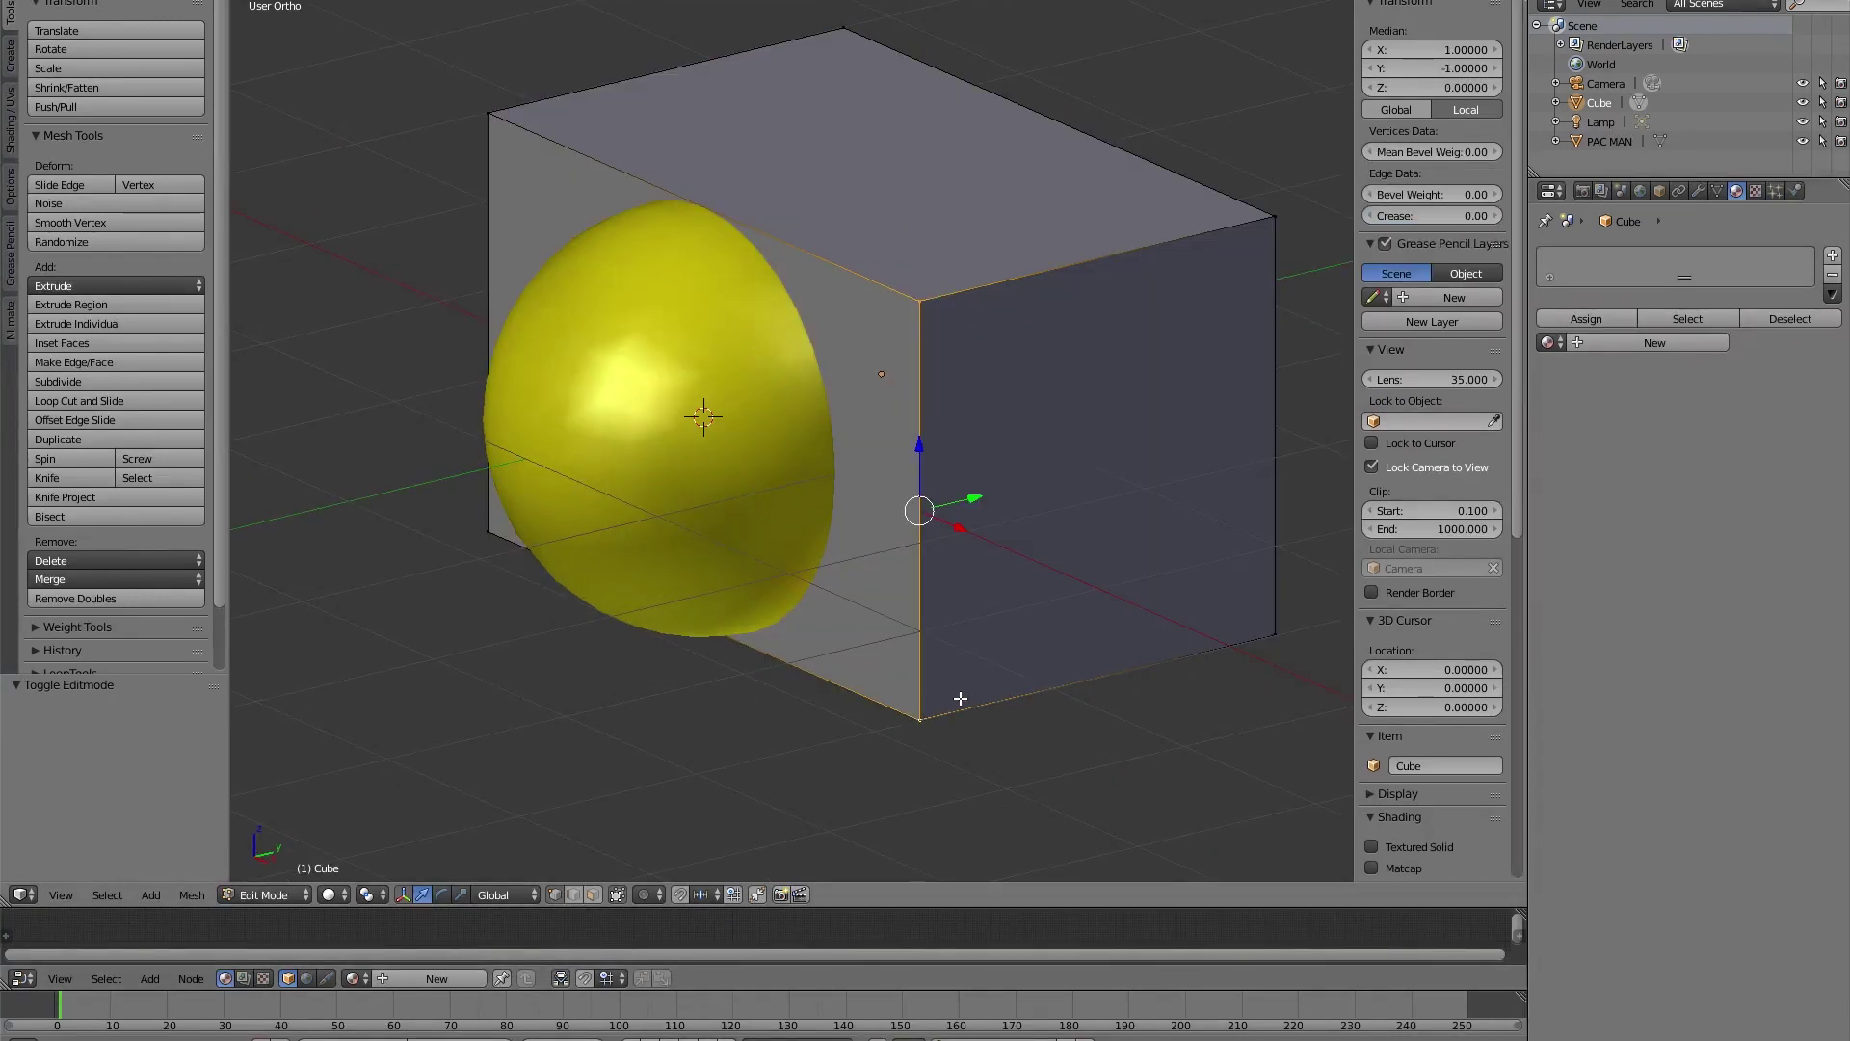
key("alt+m")
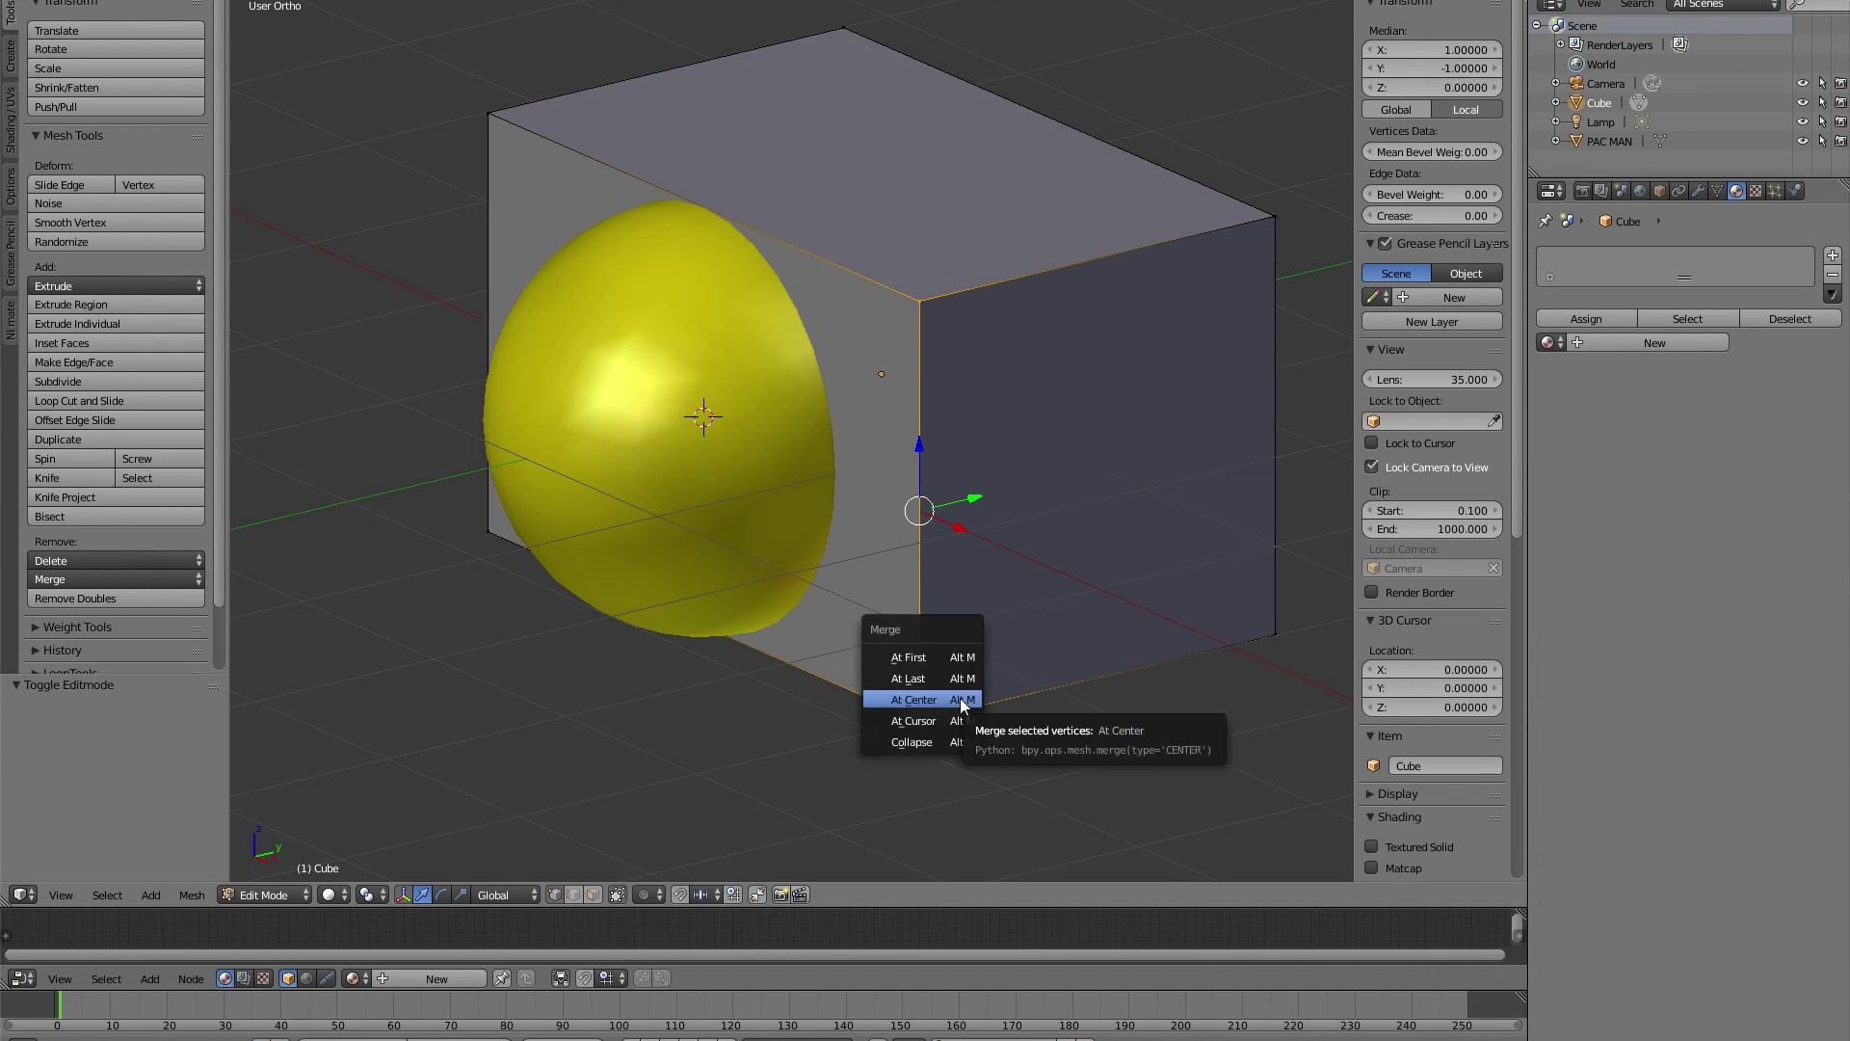
left_click(961, 704)
- Merge the cube's left vertical edge vertices at their centre
right_click(486, 113)
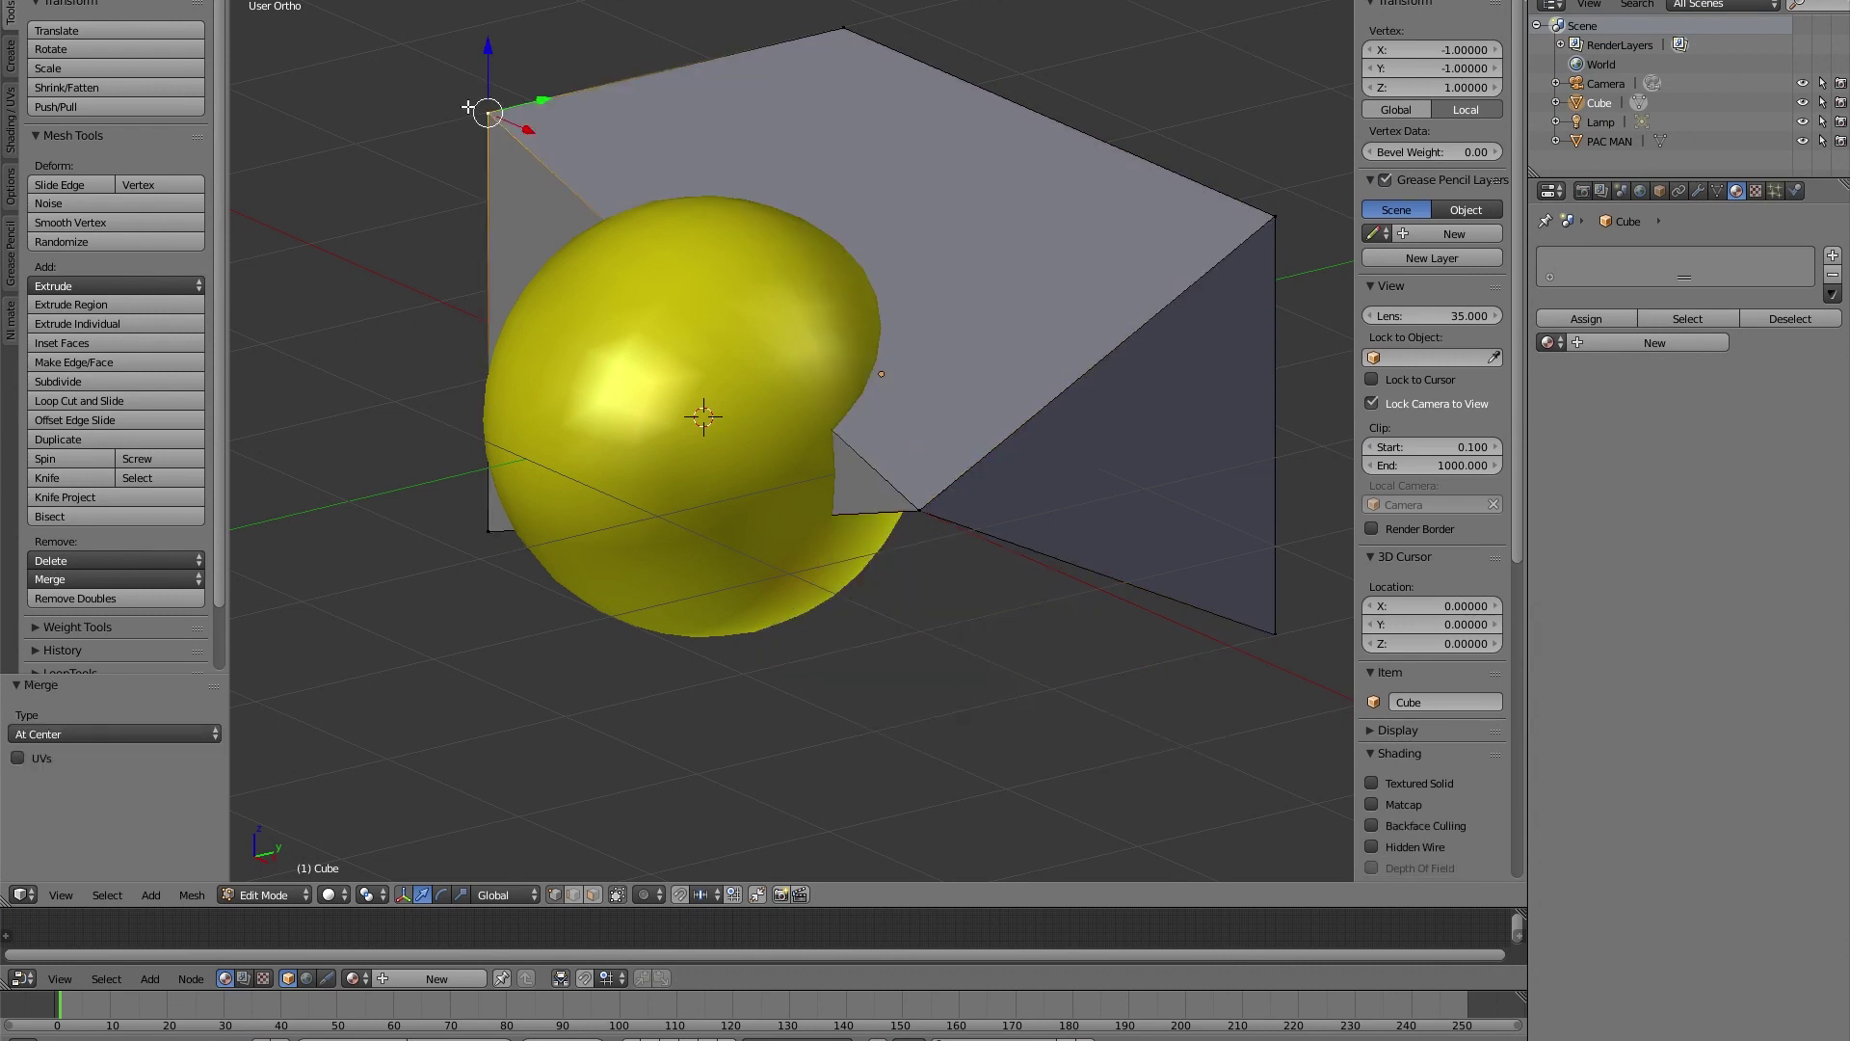
right_click(496, 526, "shift")
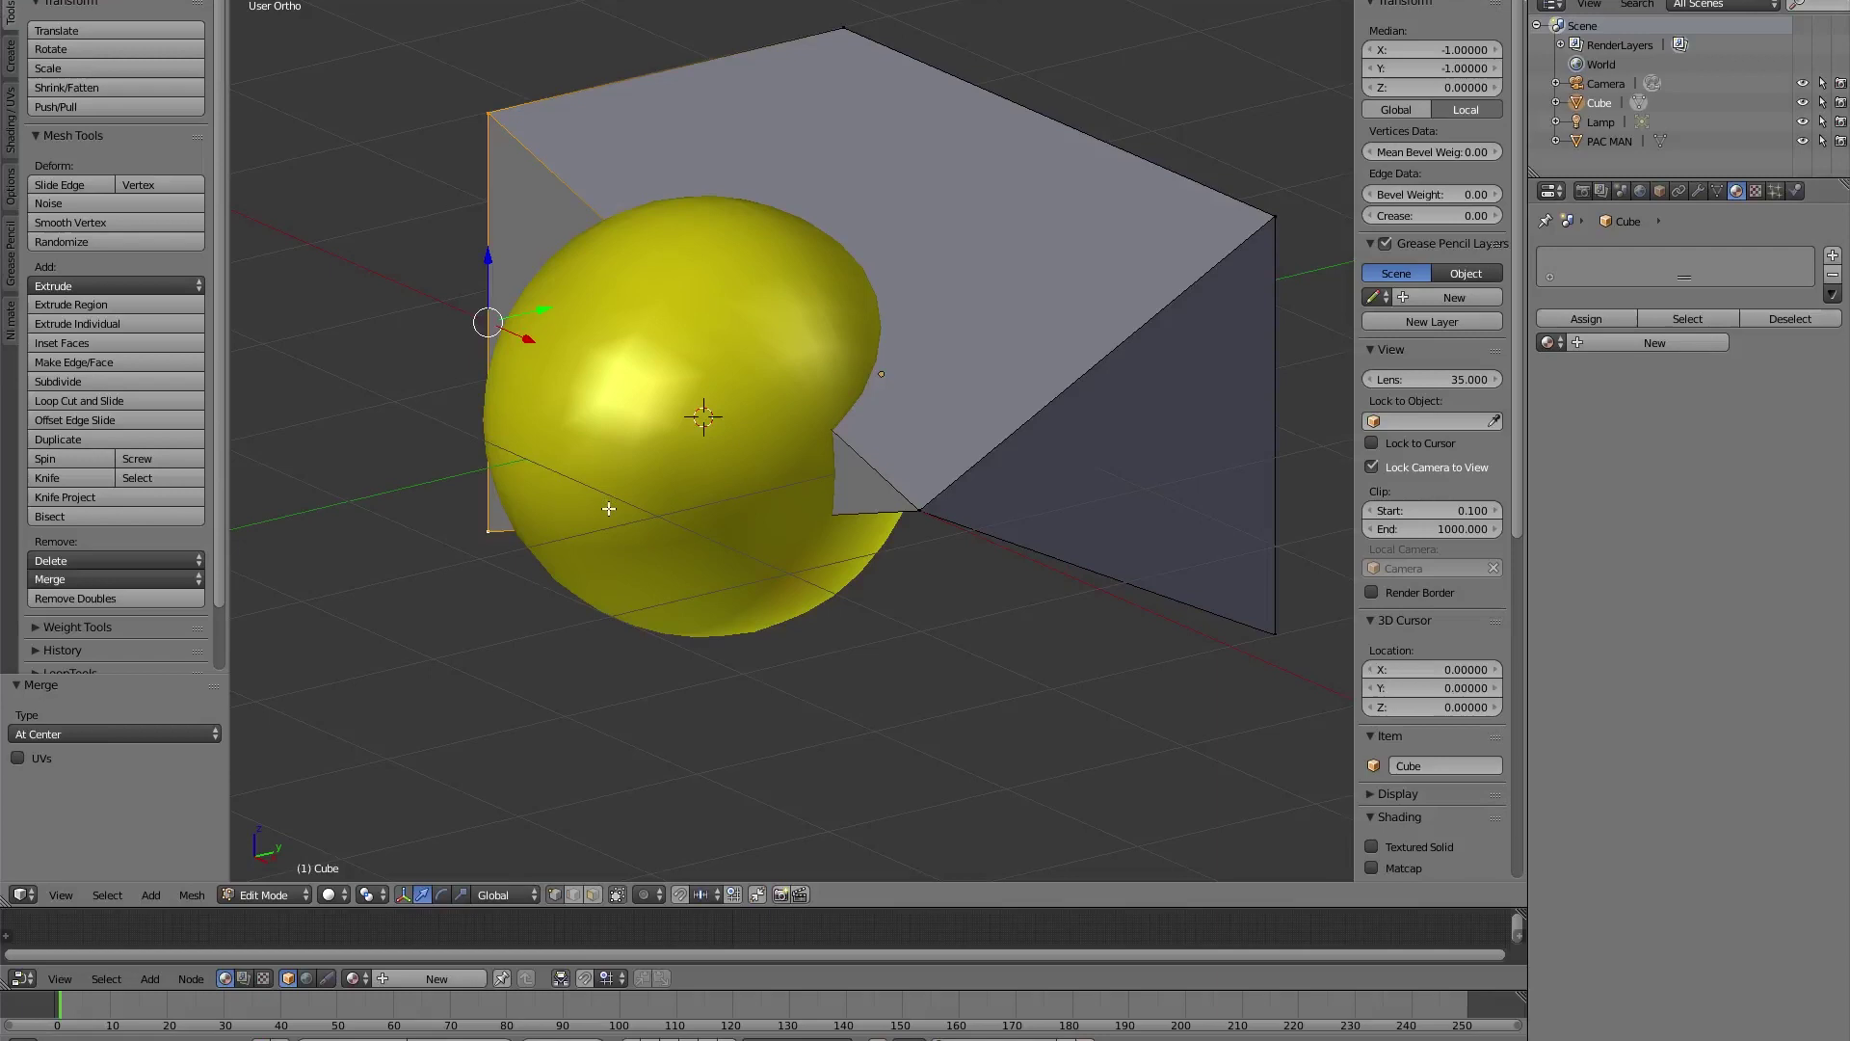
key("alt+m")
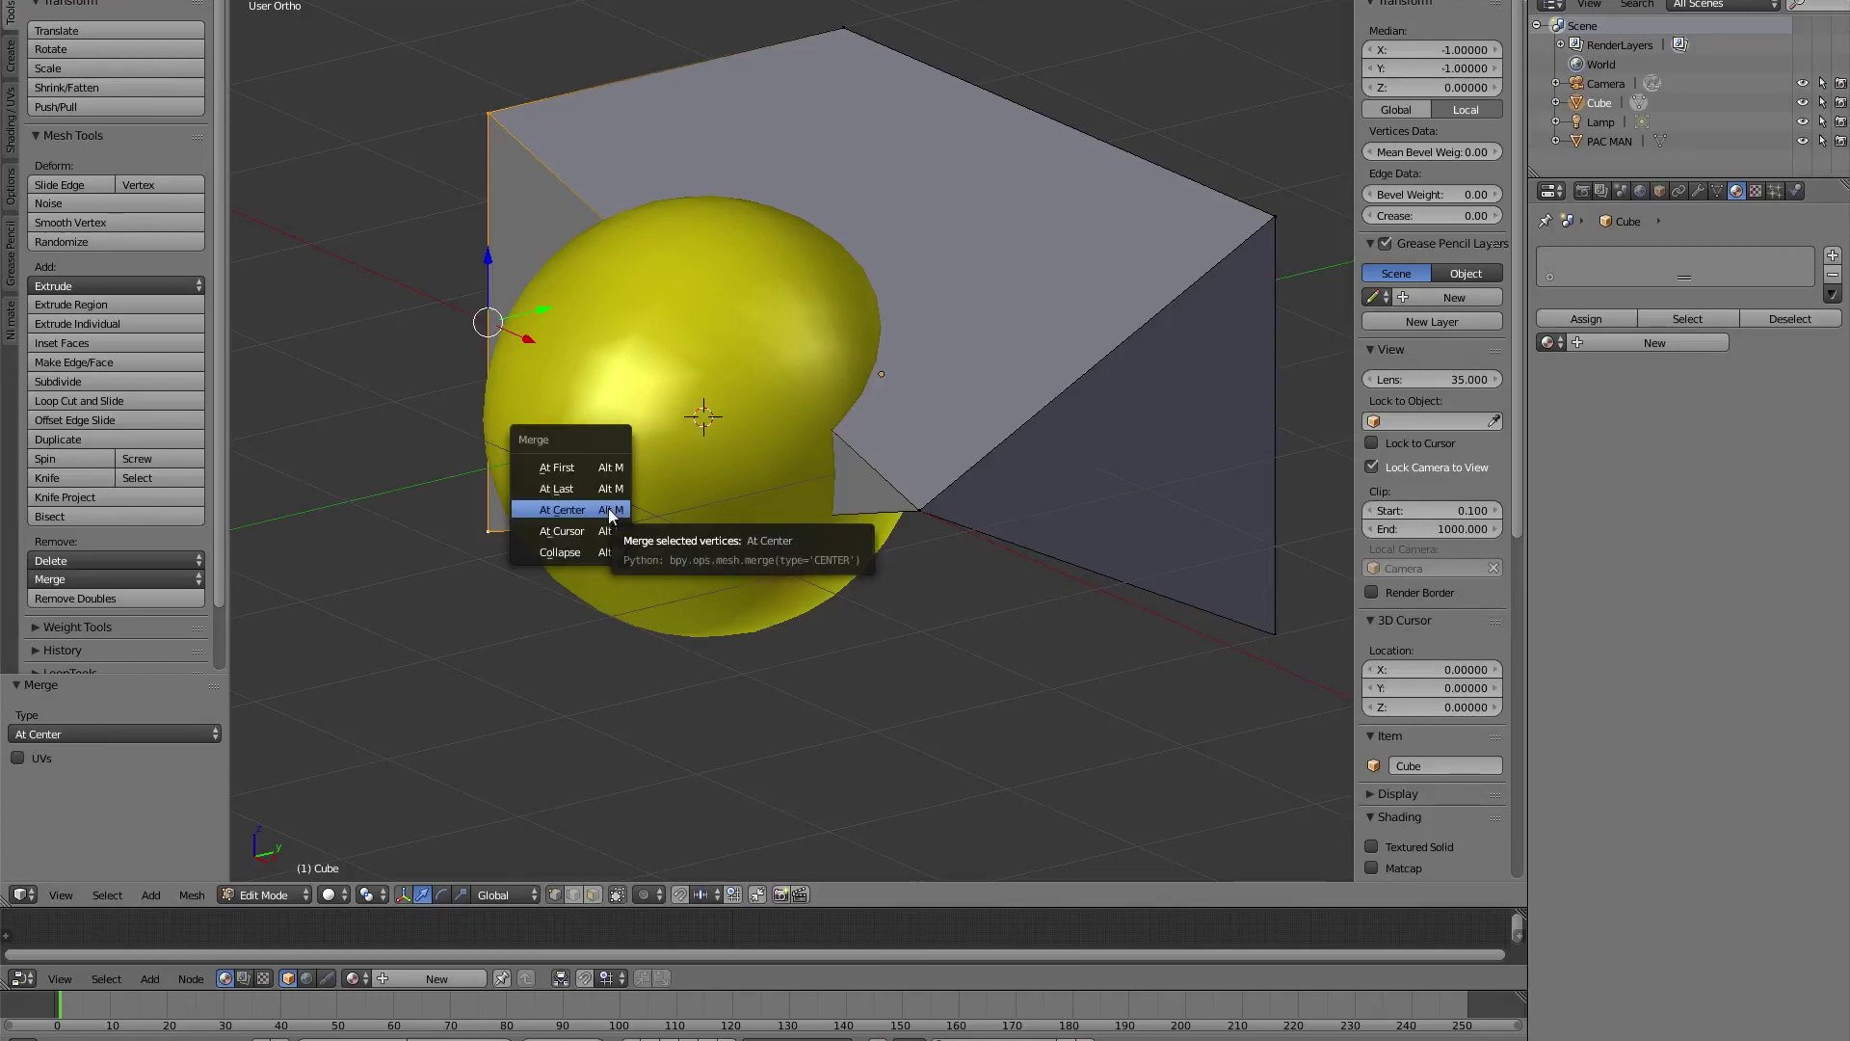
left_click(610, 511)
- Move the wedge's wide back face along Y toward the sphere
key("Tab")
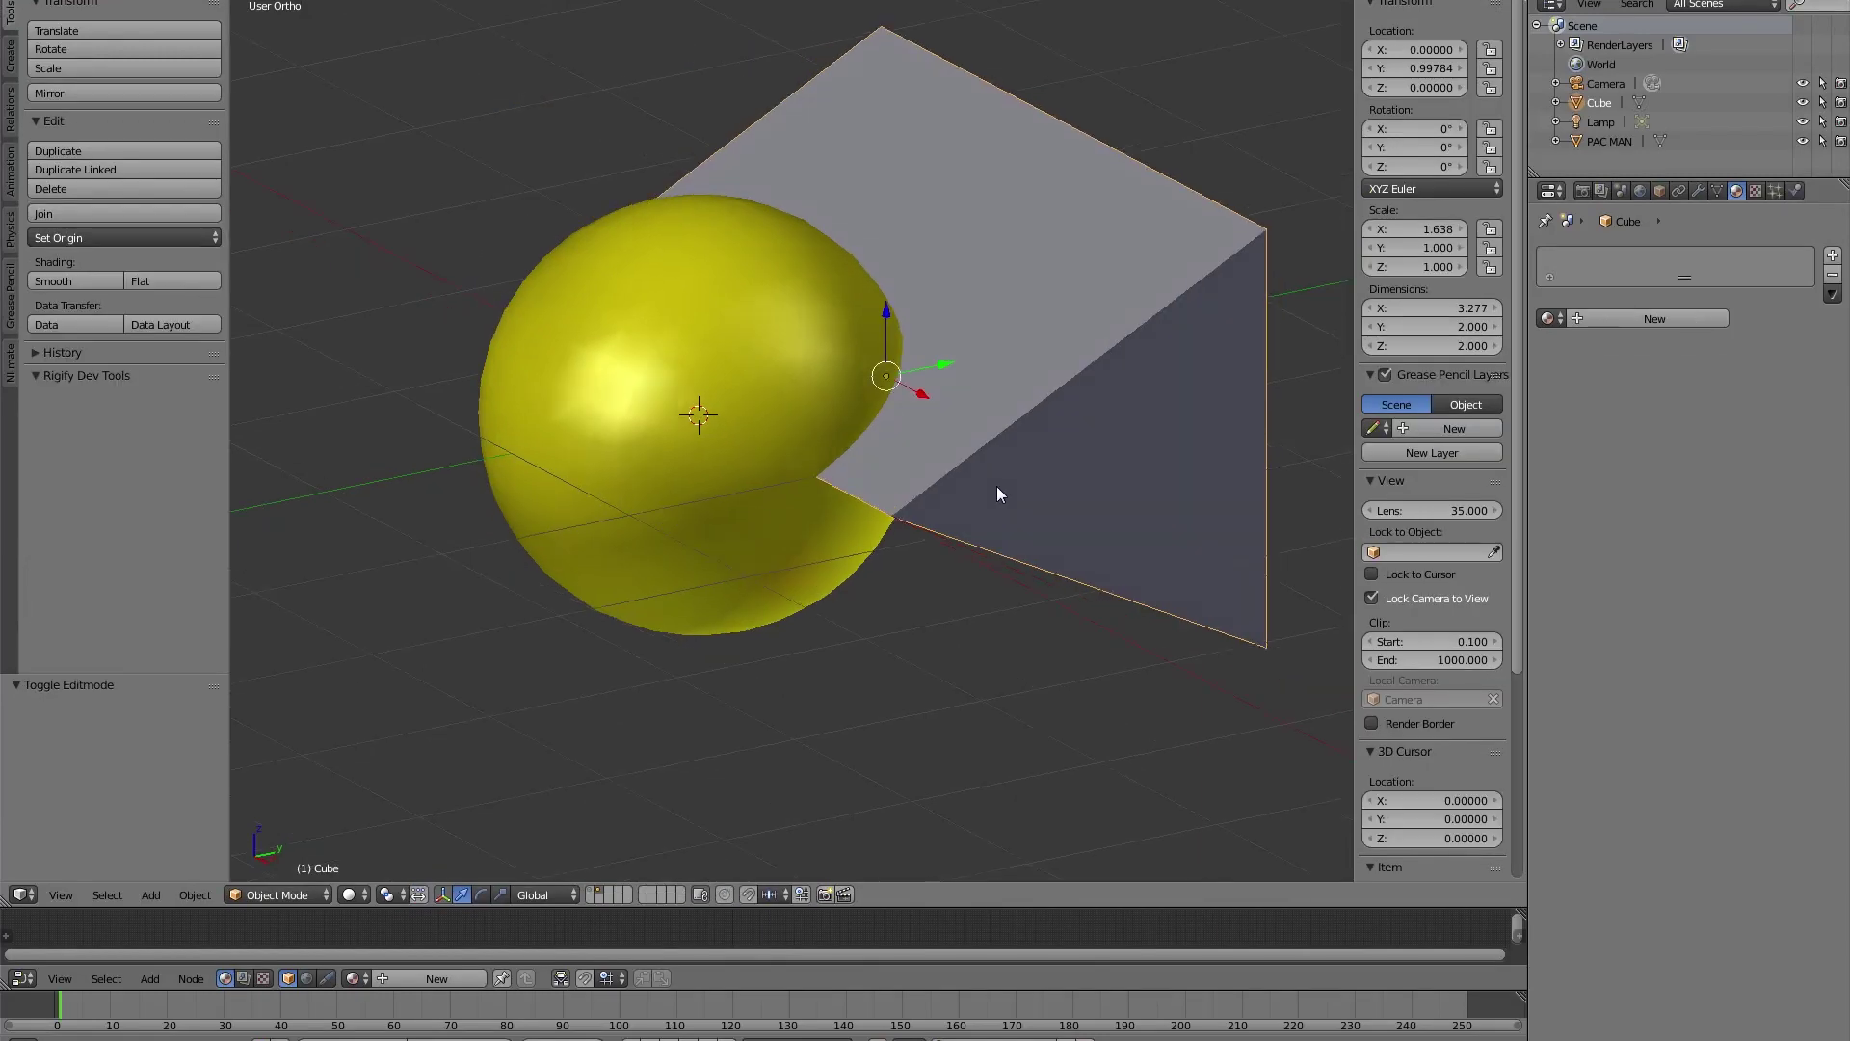
middle_click_drag(997, 487, 903, 472)
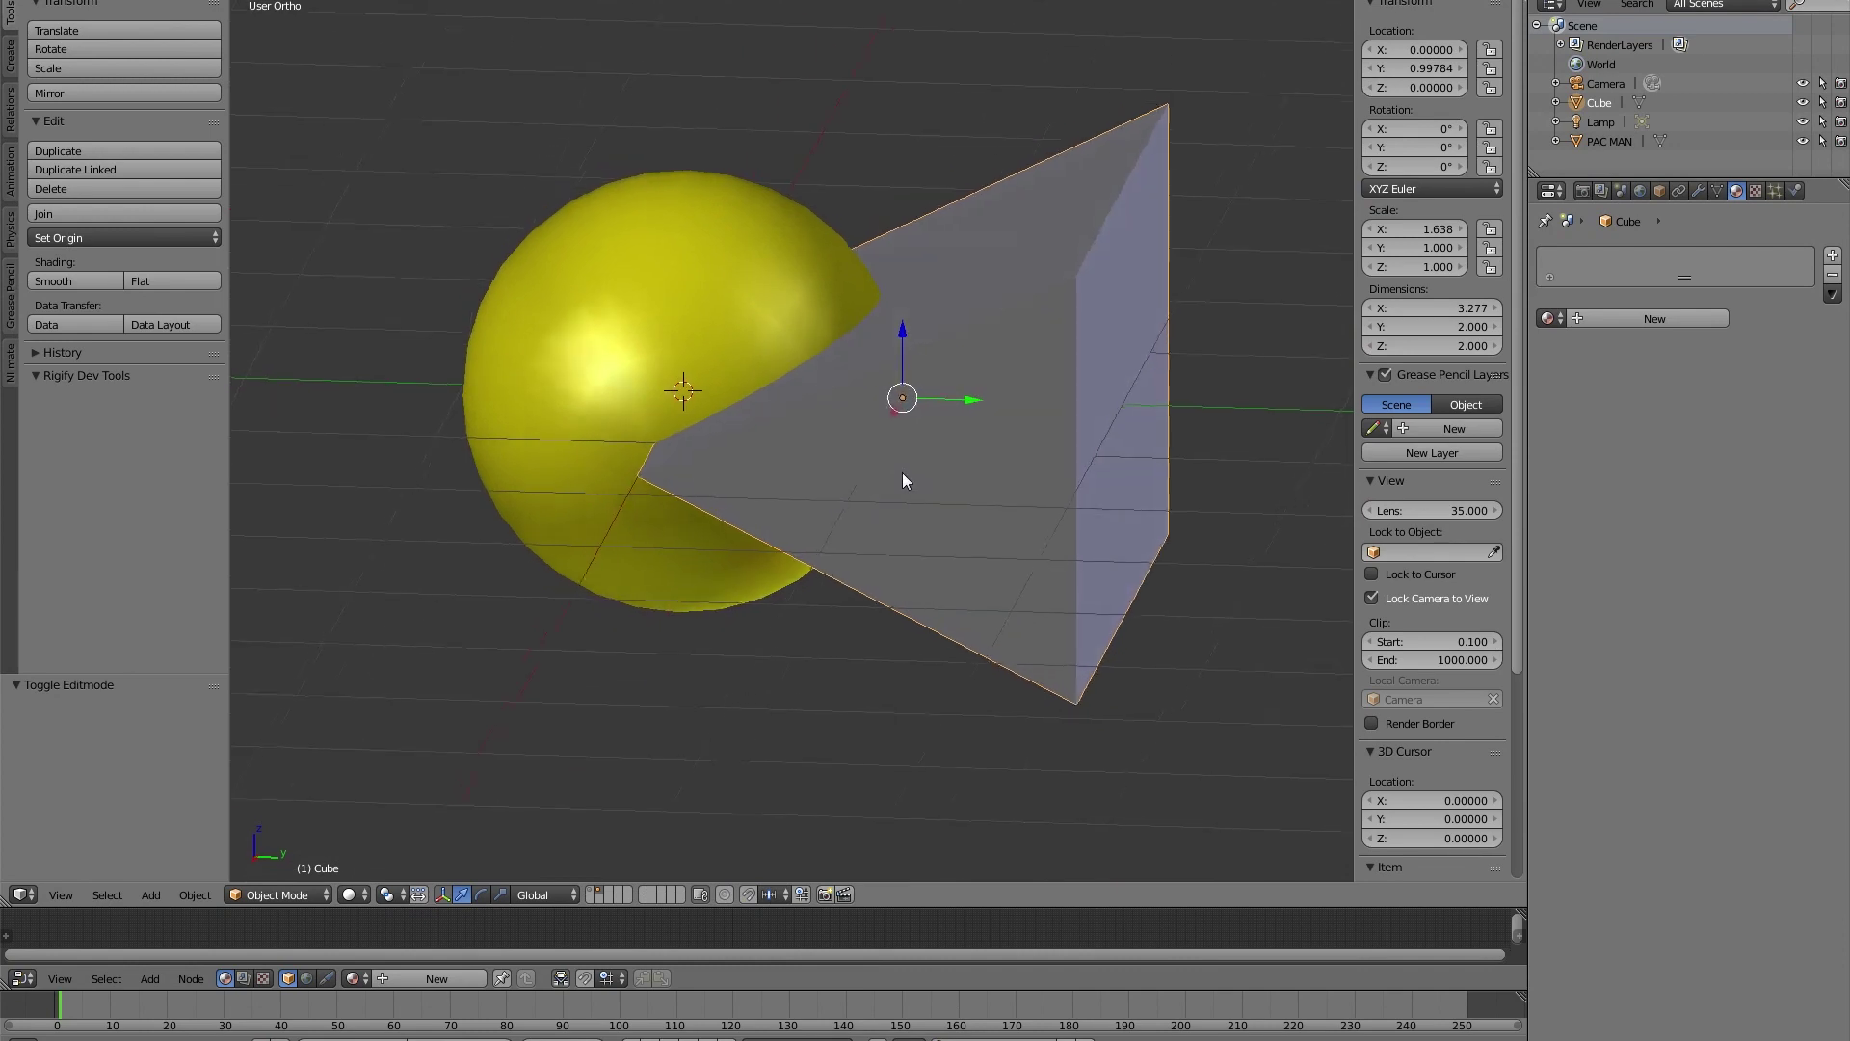
key("Tab")
key("a")
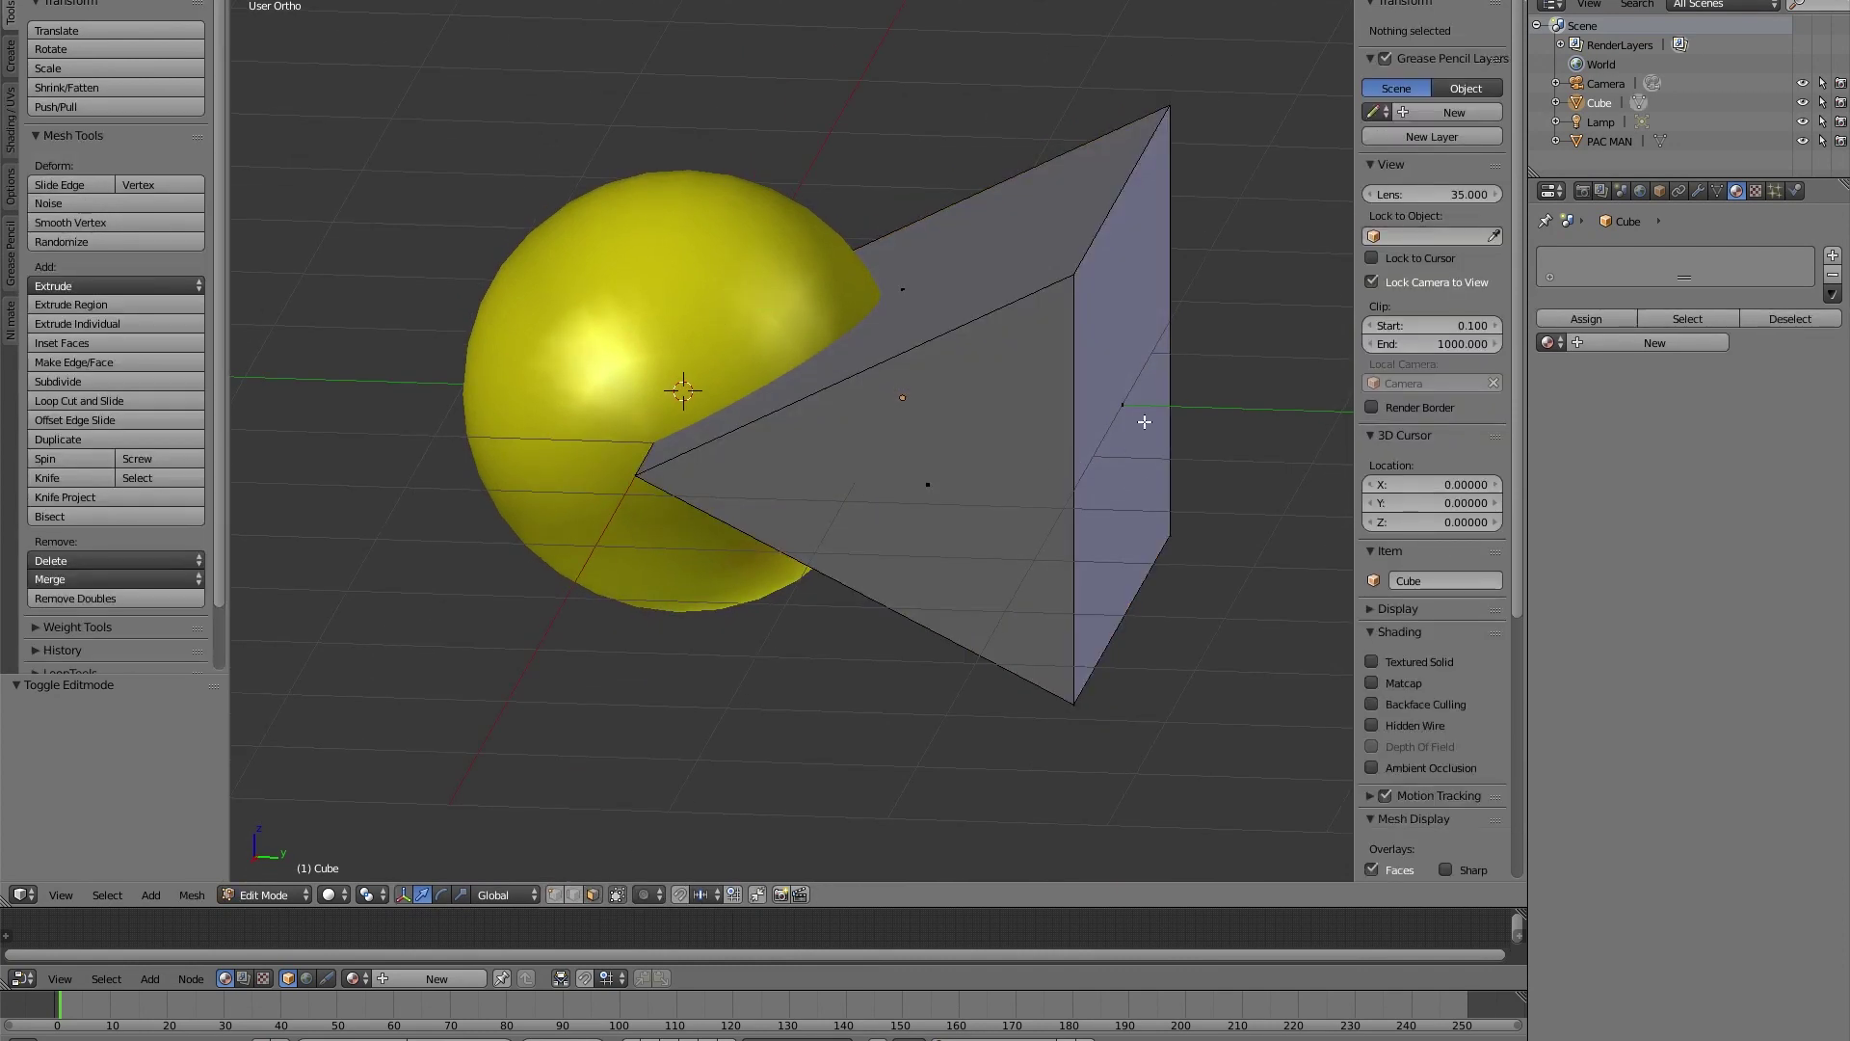
right_click(1144, 421)
key("KP_3")
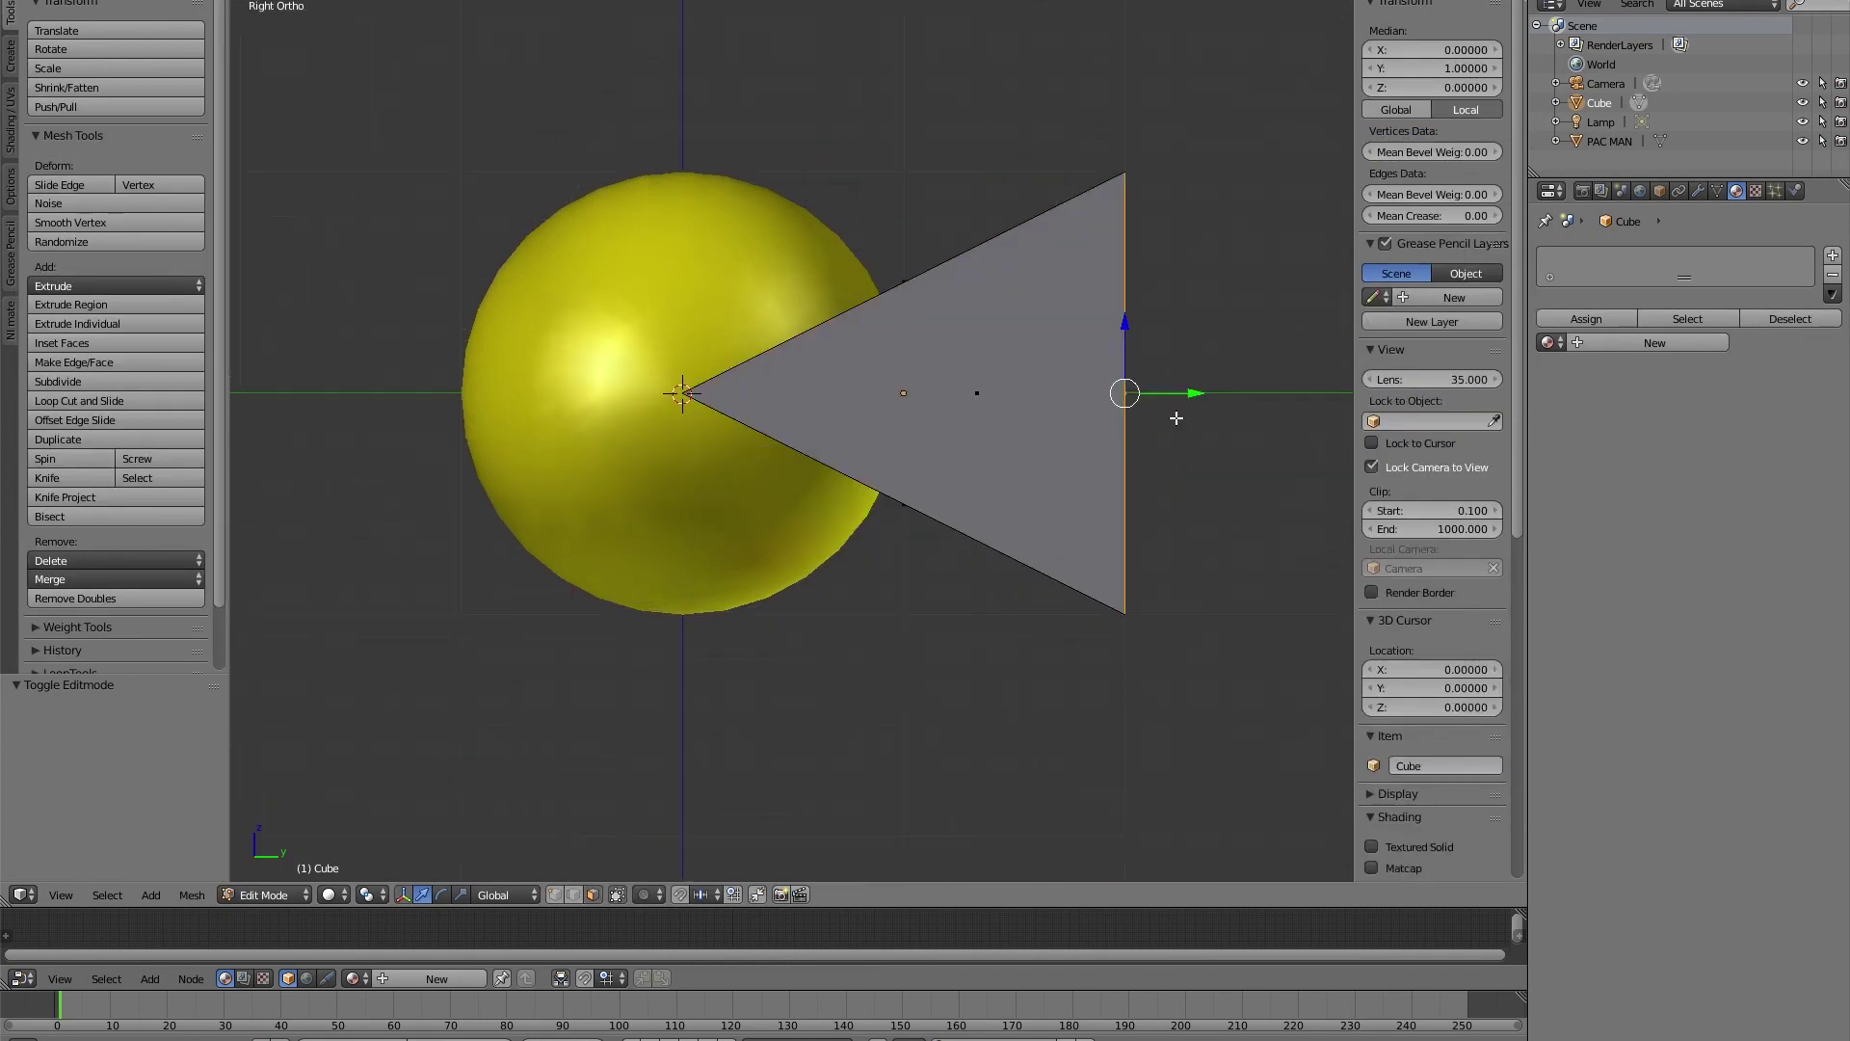
key("g")
key("y")
left_click(1019, 394)
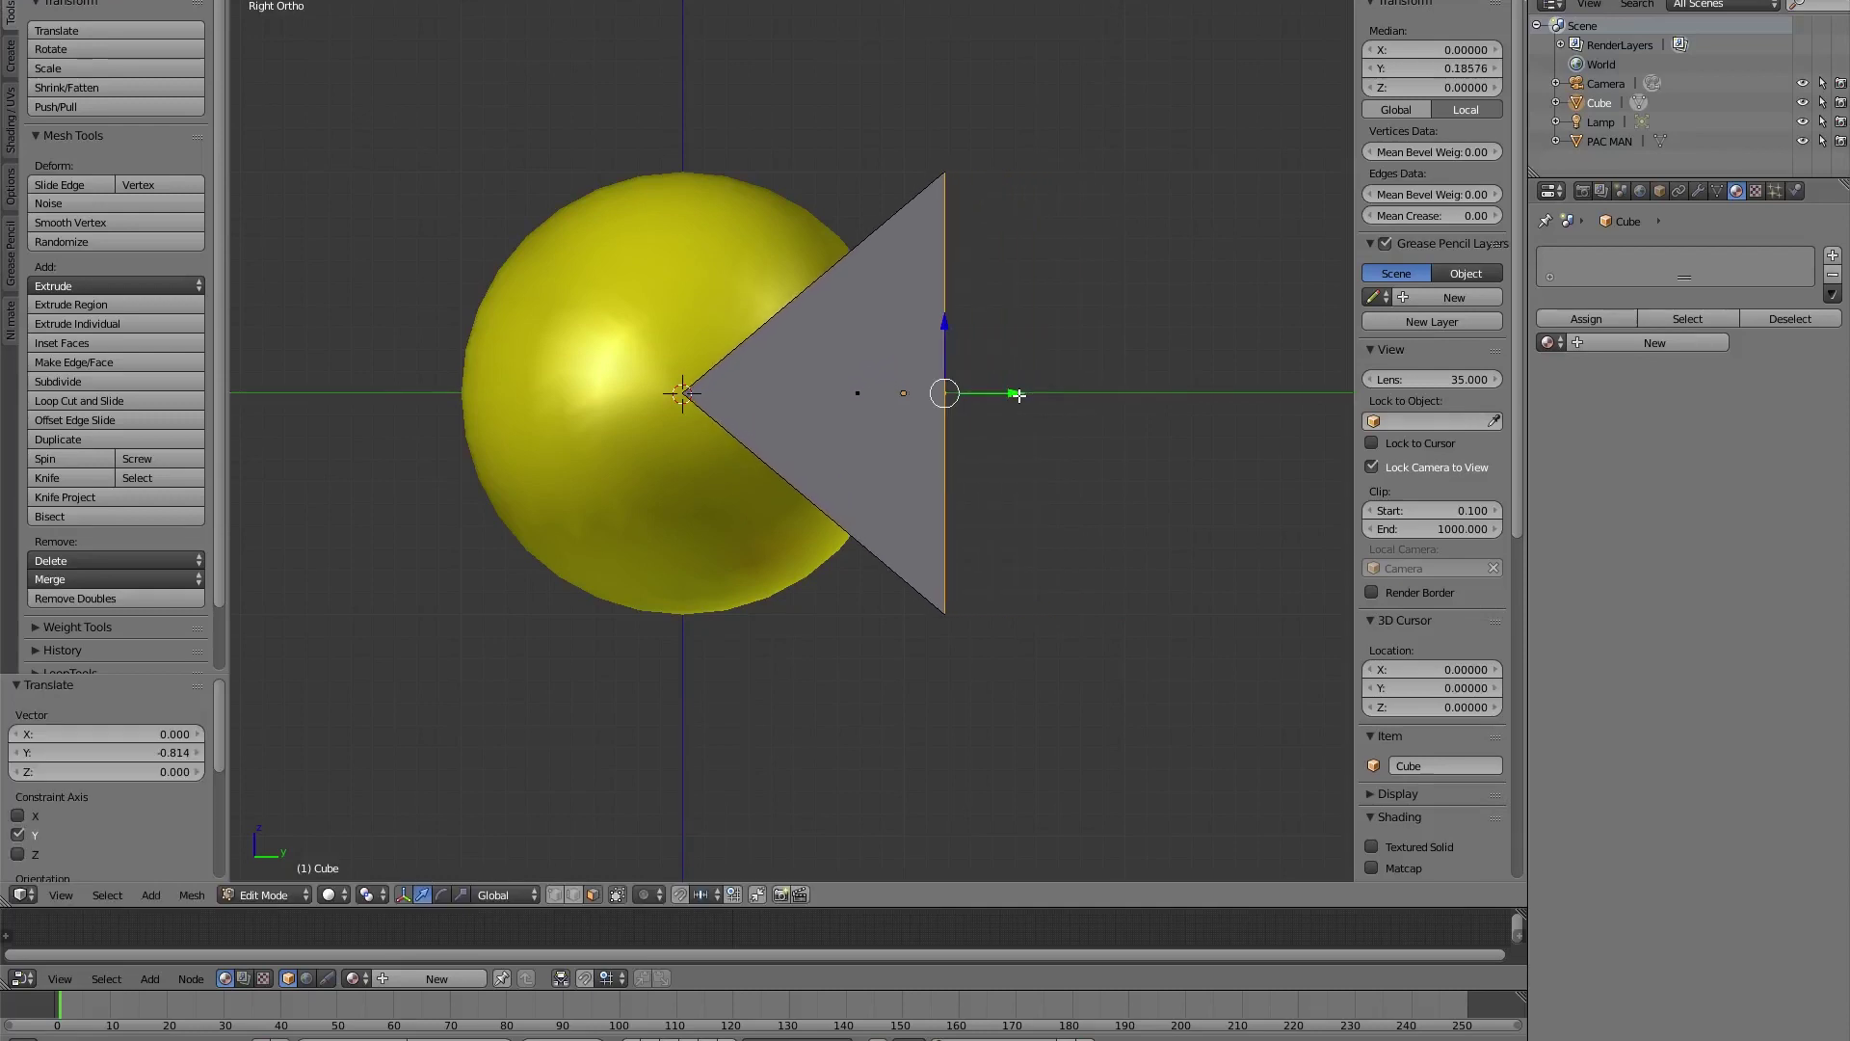
- Stretch the back face to 1.492 along Z and return to Object Mode
key("s")
key("z")
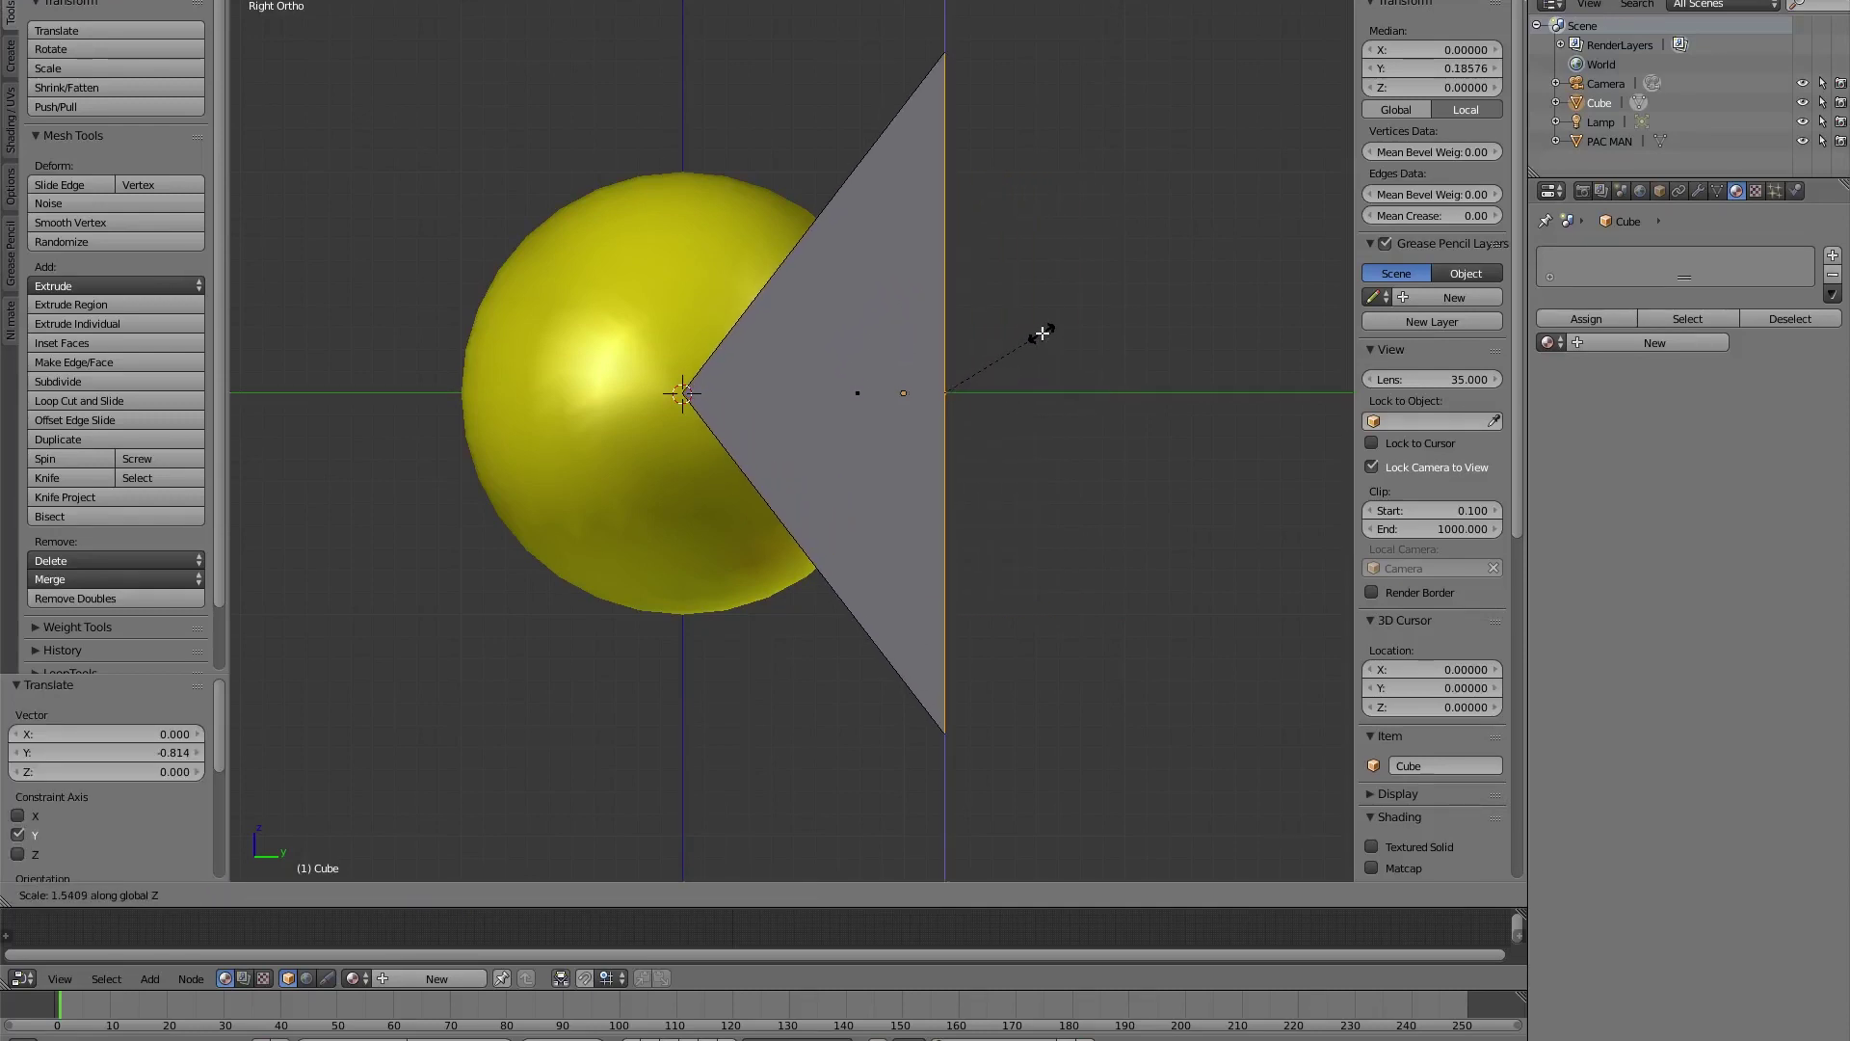
left_click(1038, 340)
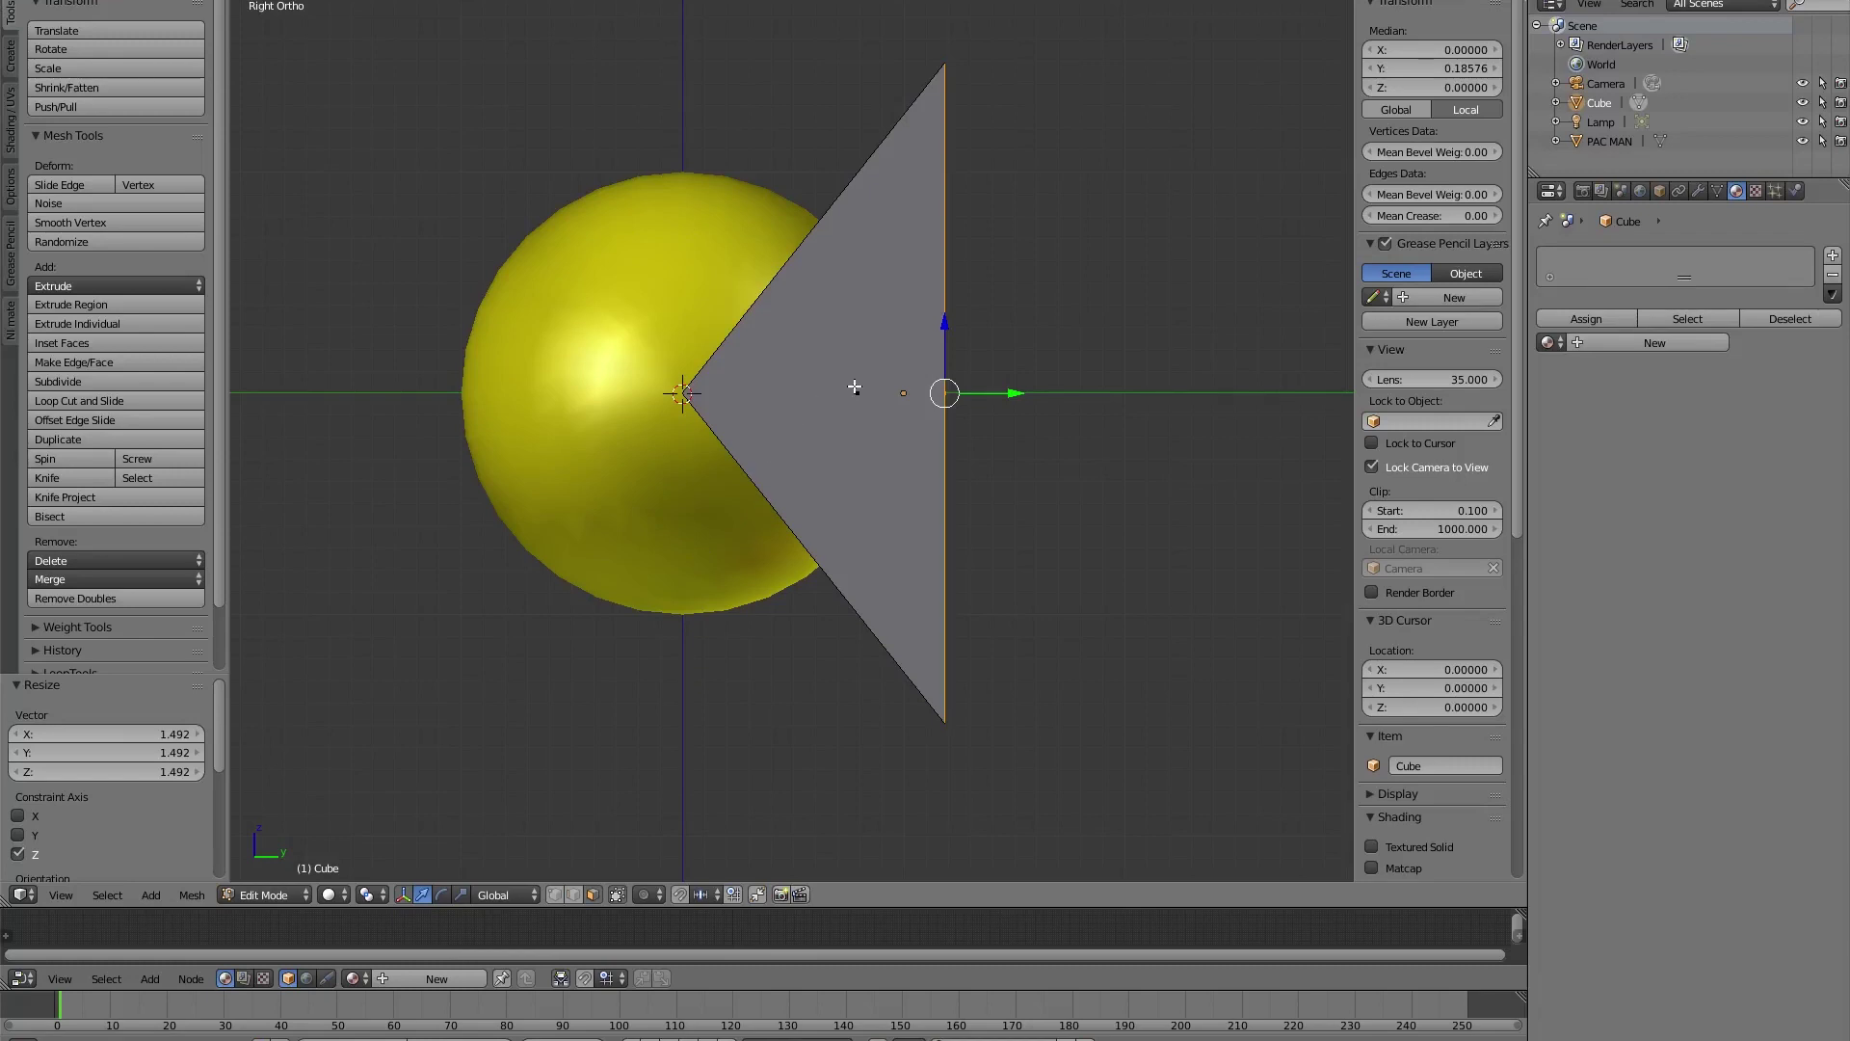
key("Tab")
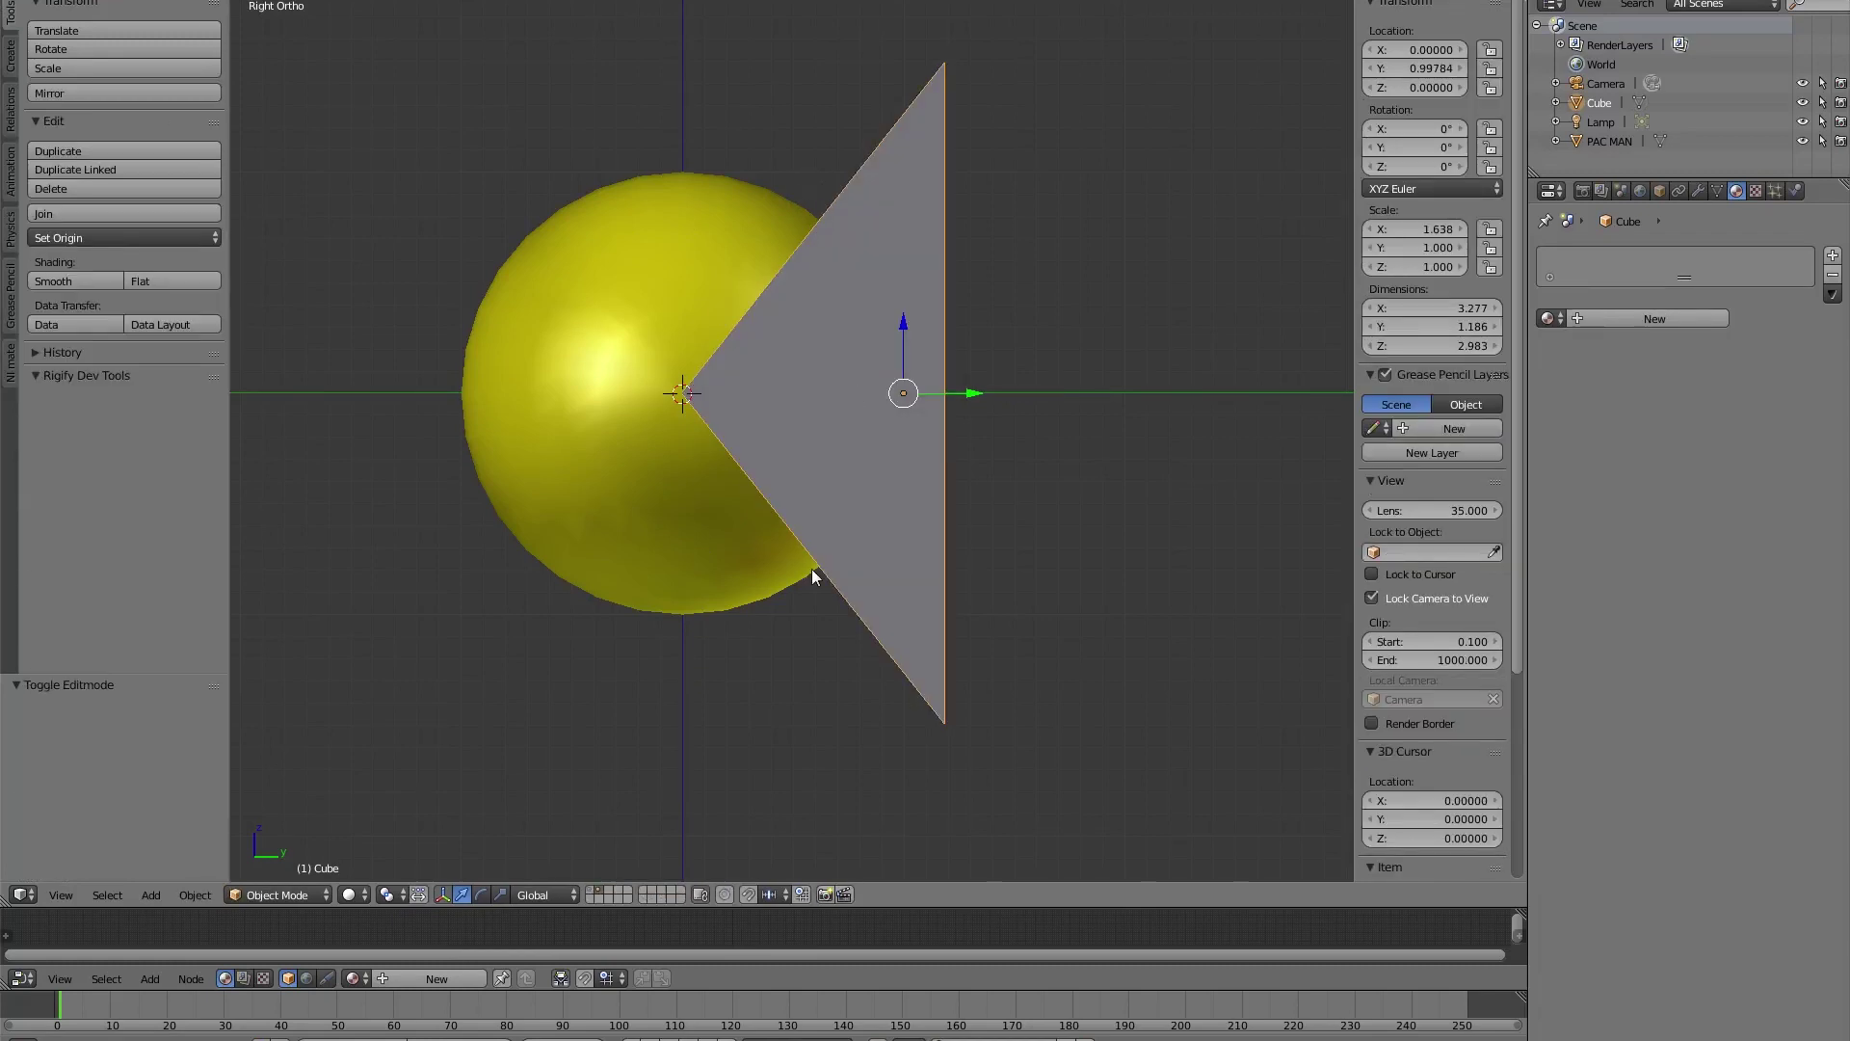
- Select PAC MAN and show its modifier settings
middle_click_drag(1046, 407, 1044, 442)
right_click(591, 280)
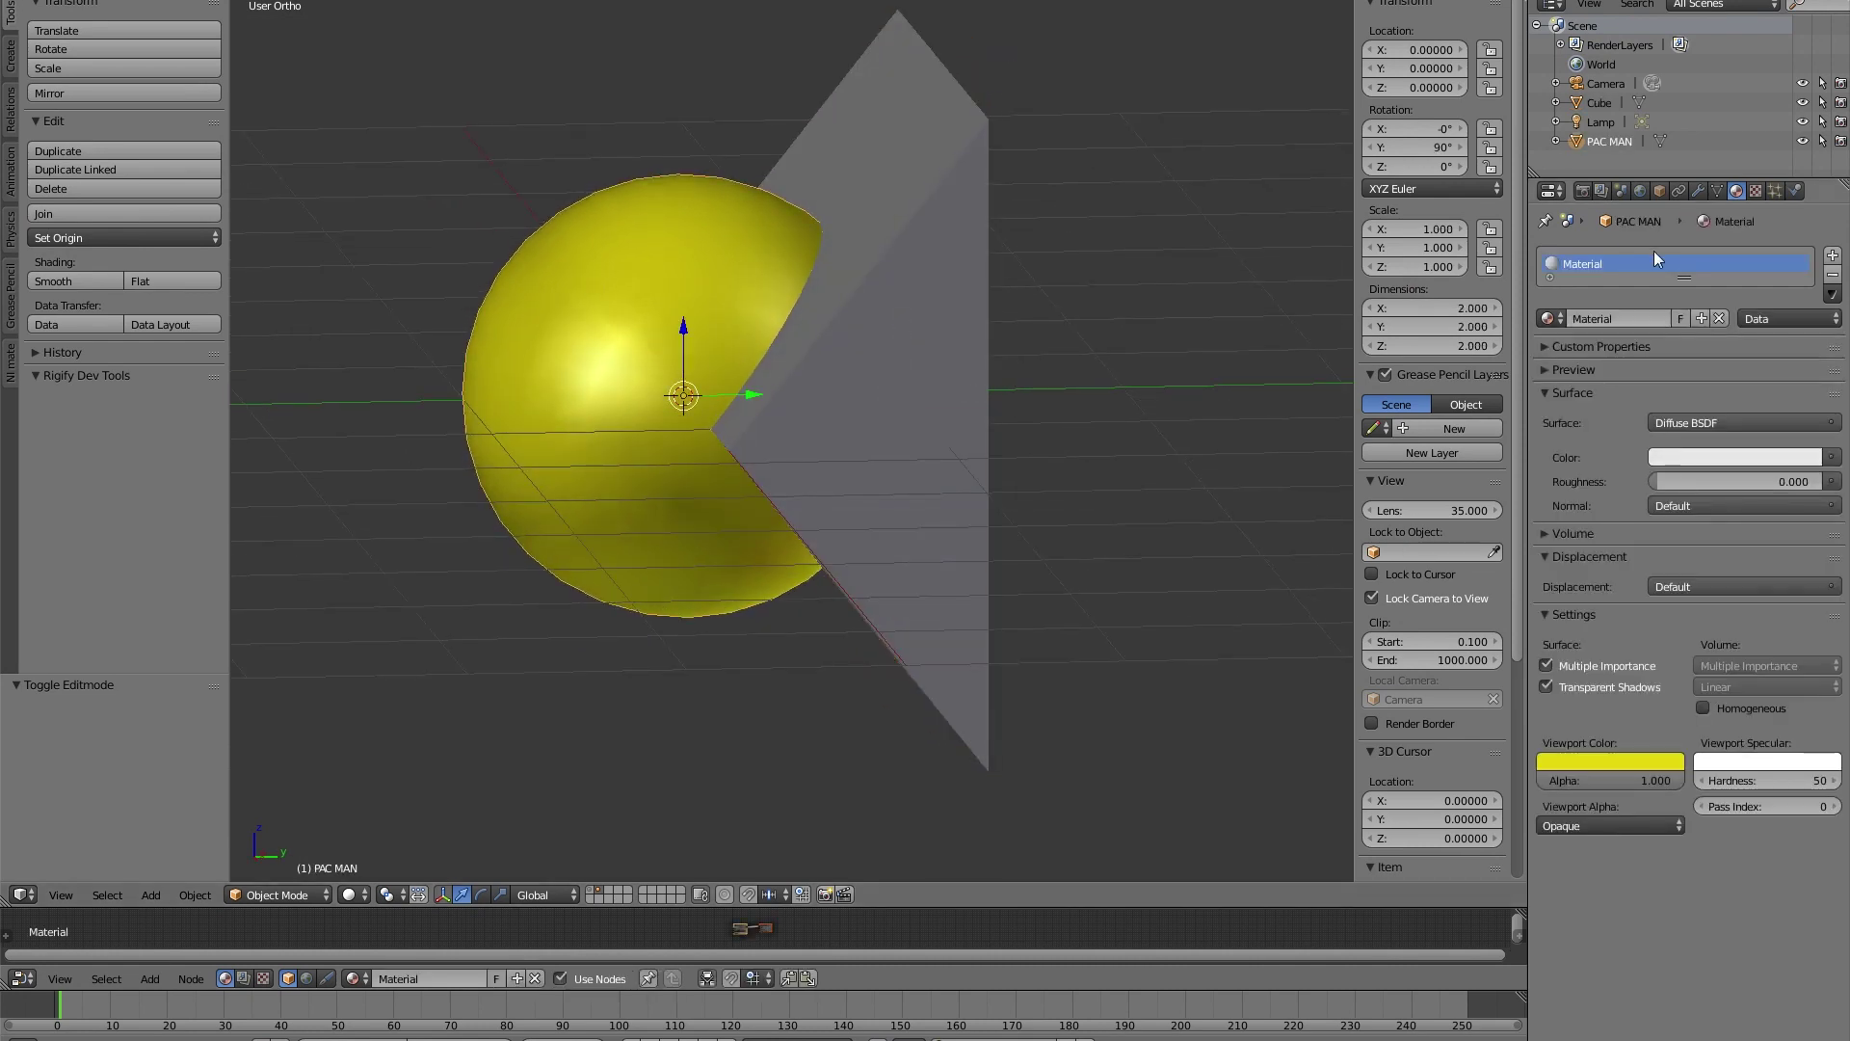
left_click(1699, 192)
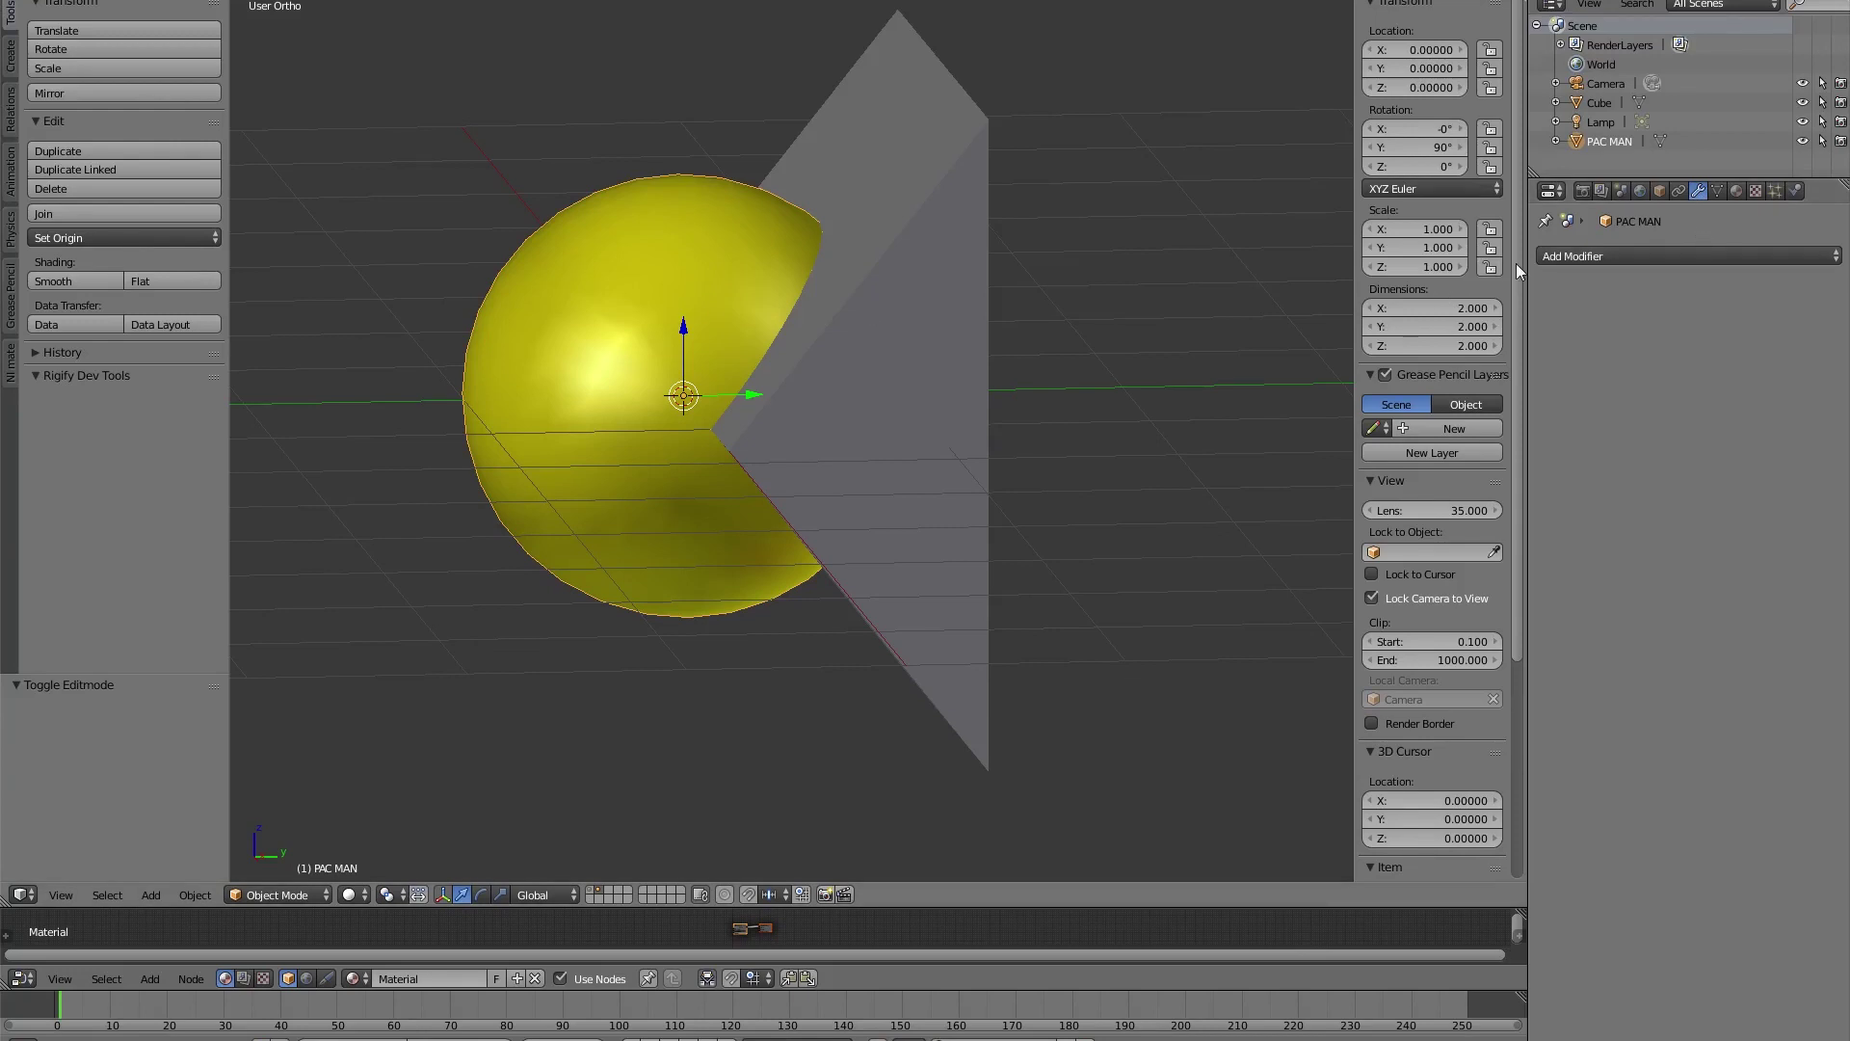
- Add a Boolean modifier to PAC MAN with Cube as object and Difference operation
left_click(1683, 256)
left_click(1476, 341)
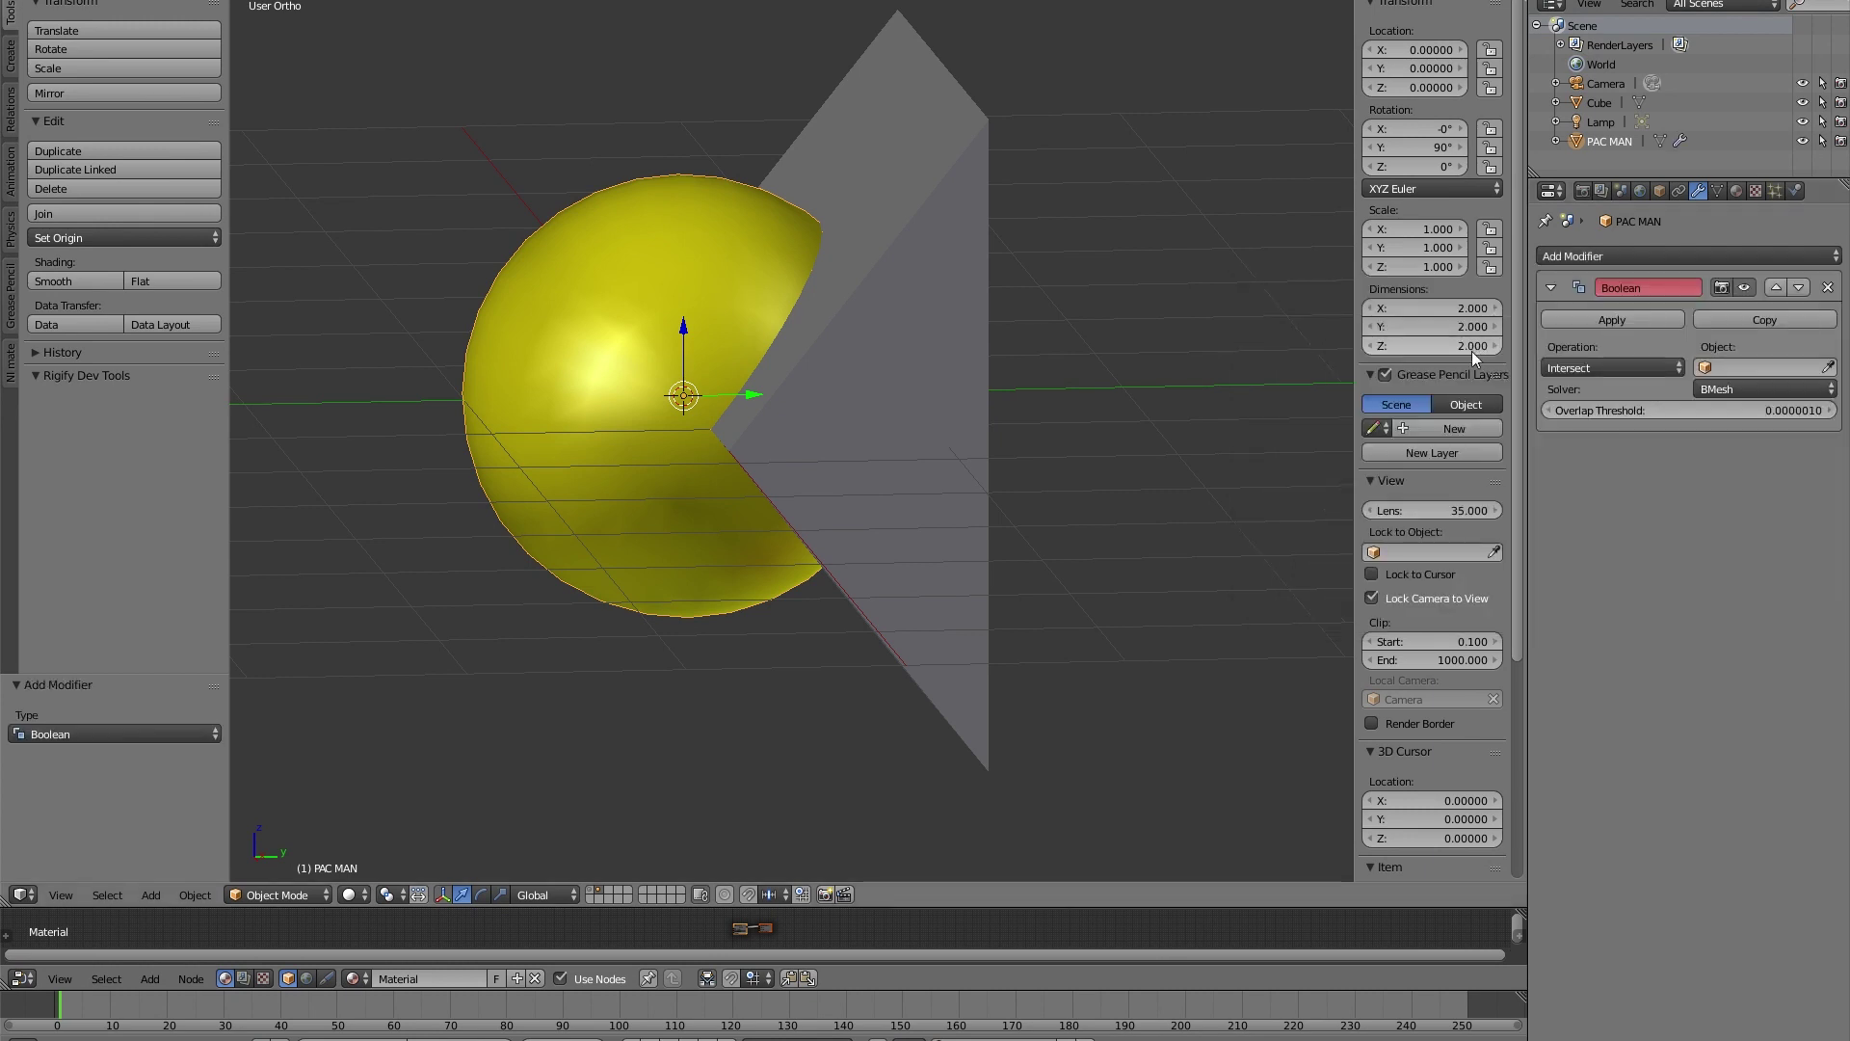
left_click(1828, 366)
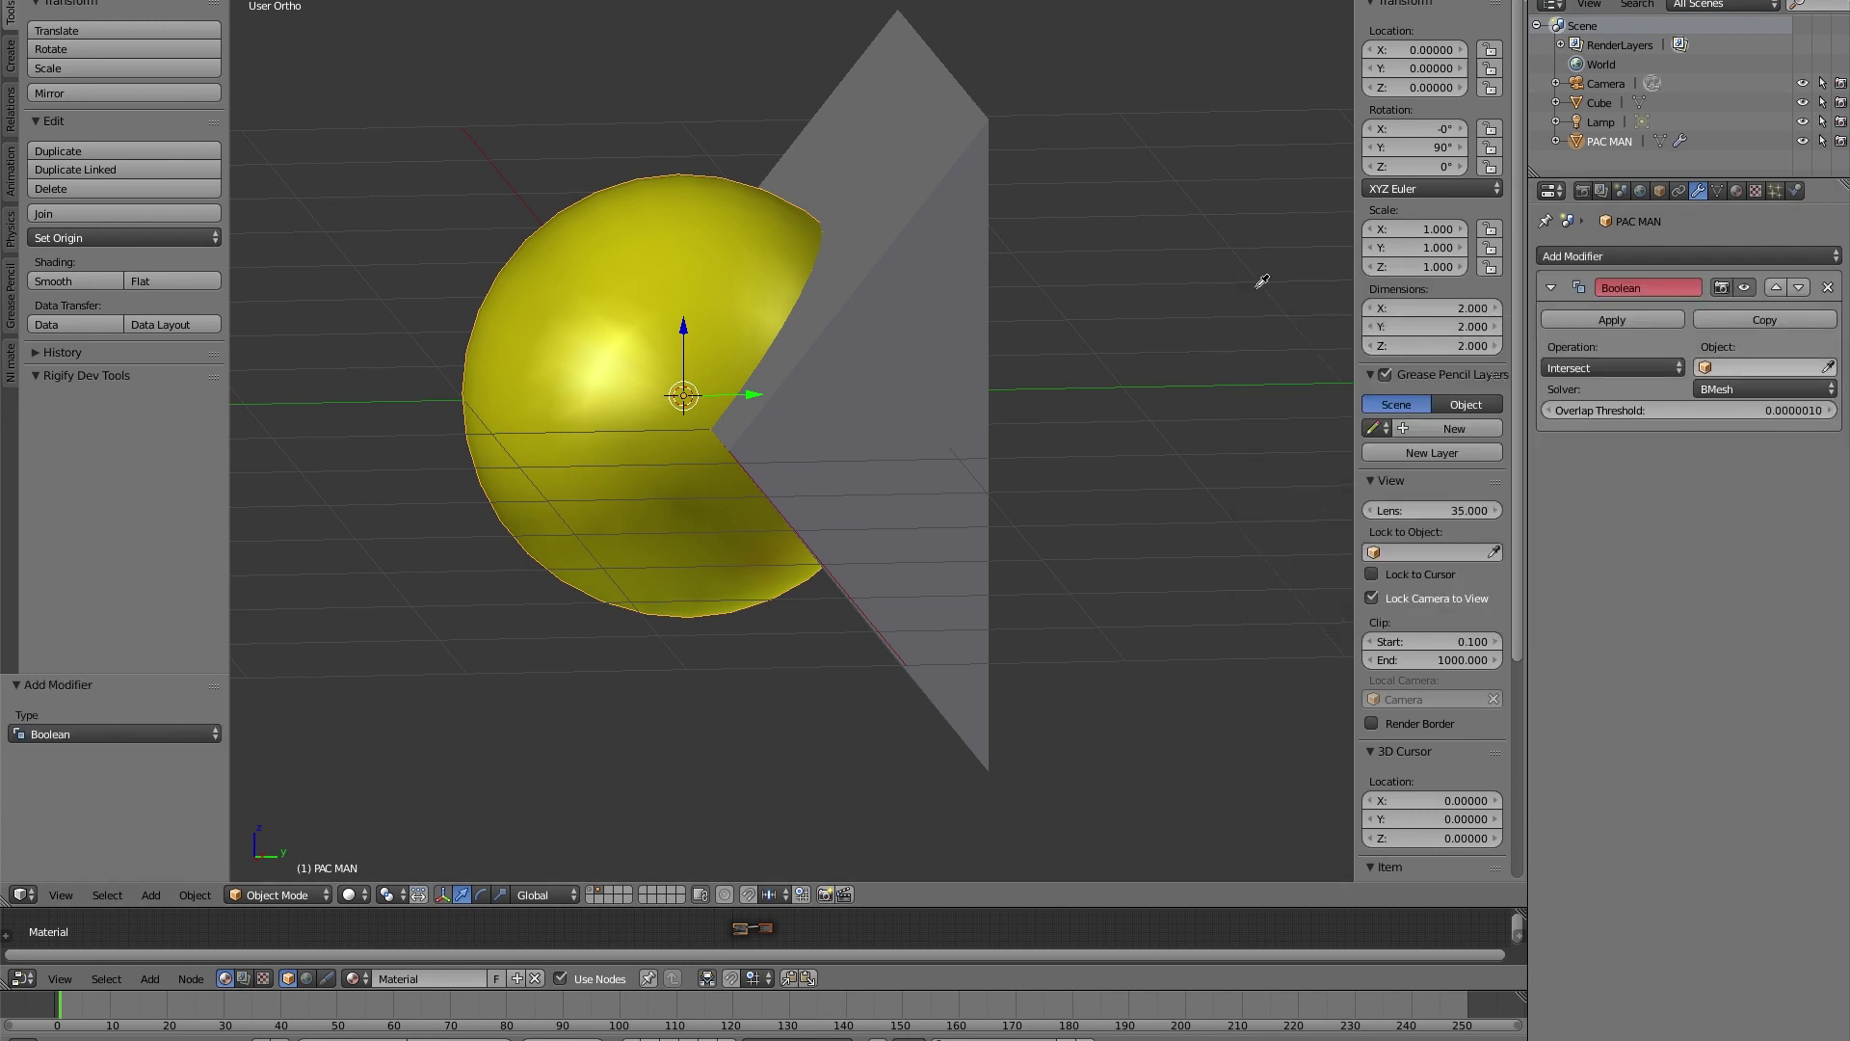
left_click(968, 173)
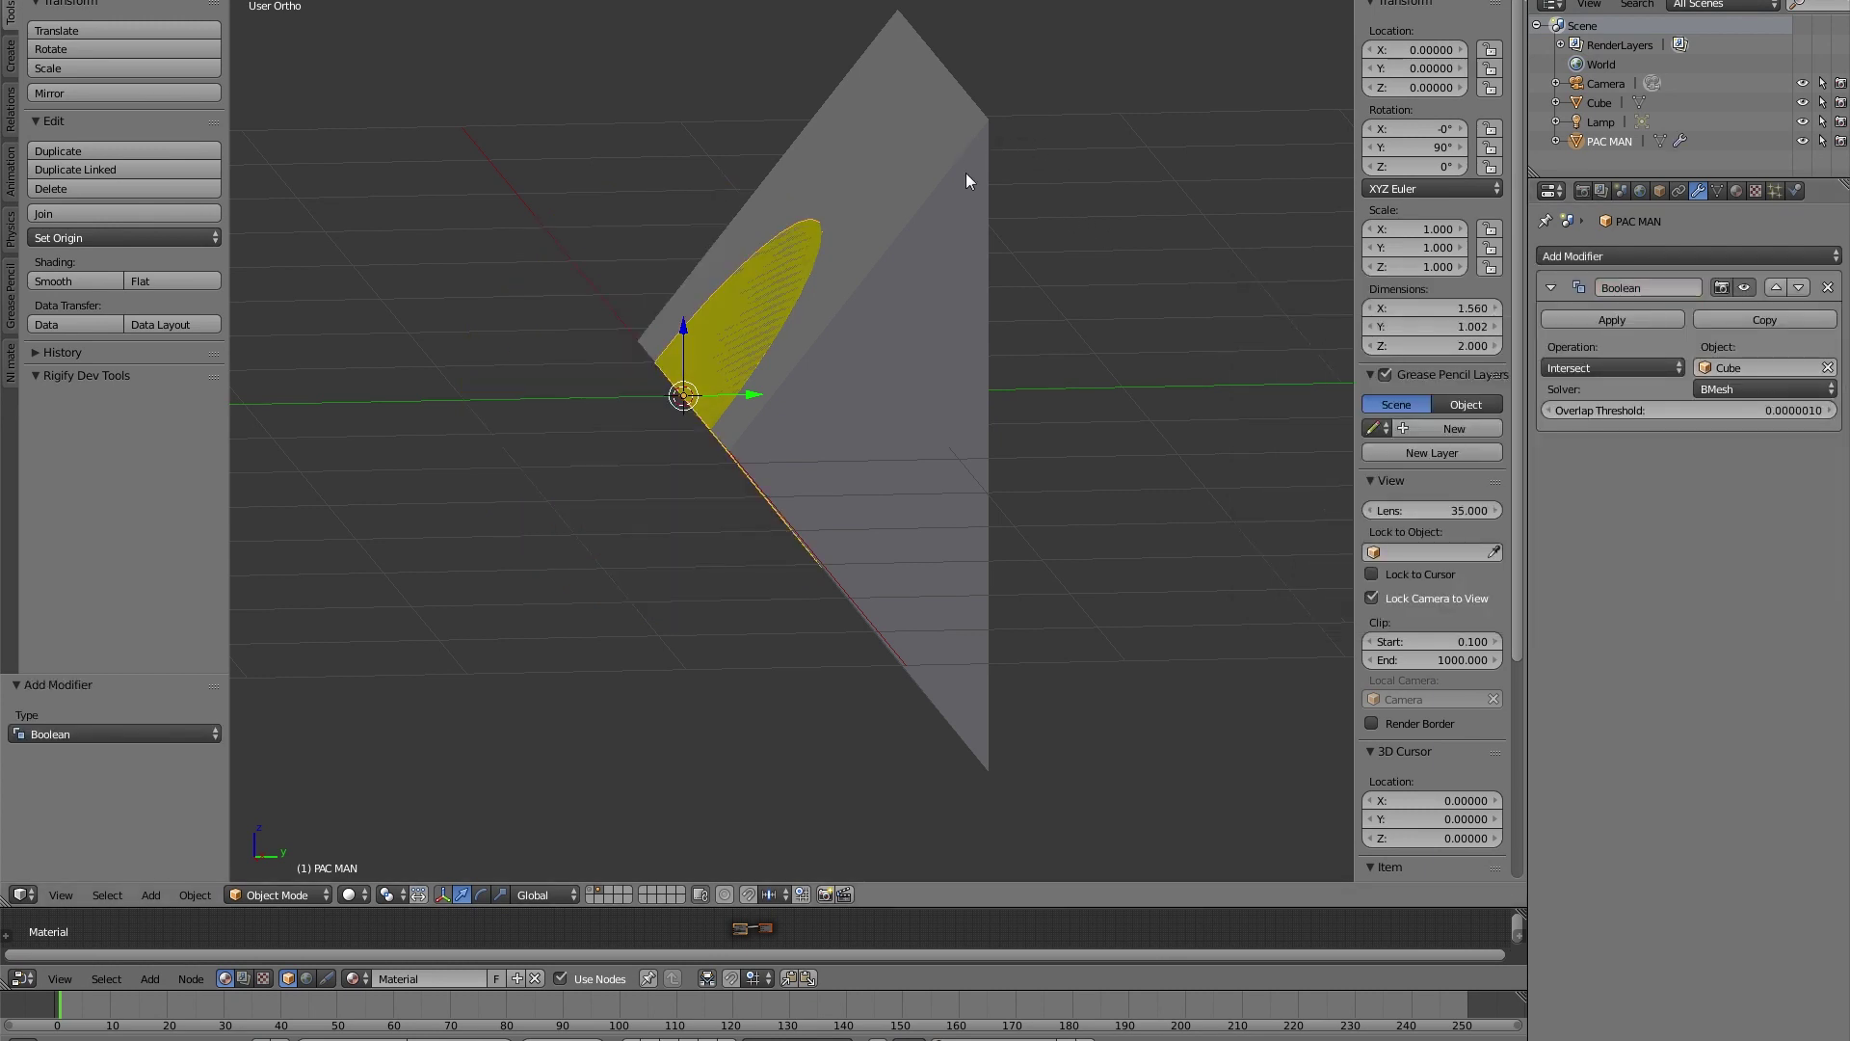
left_click(1642, 368)
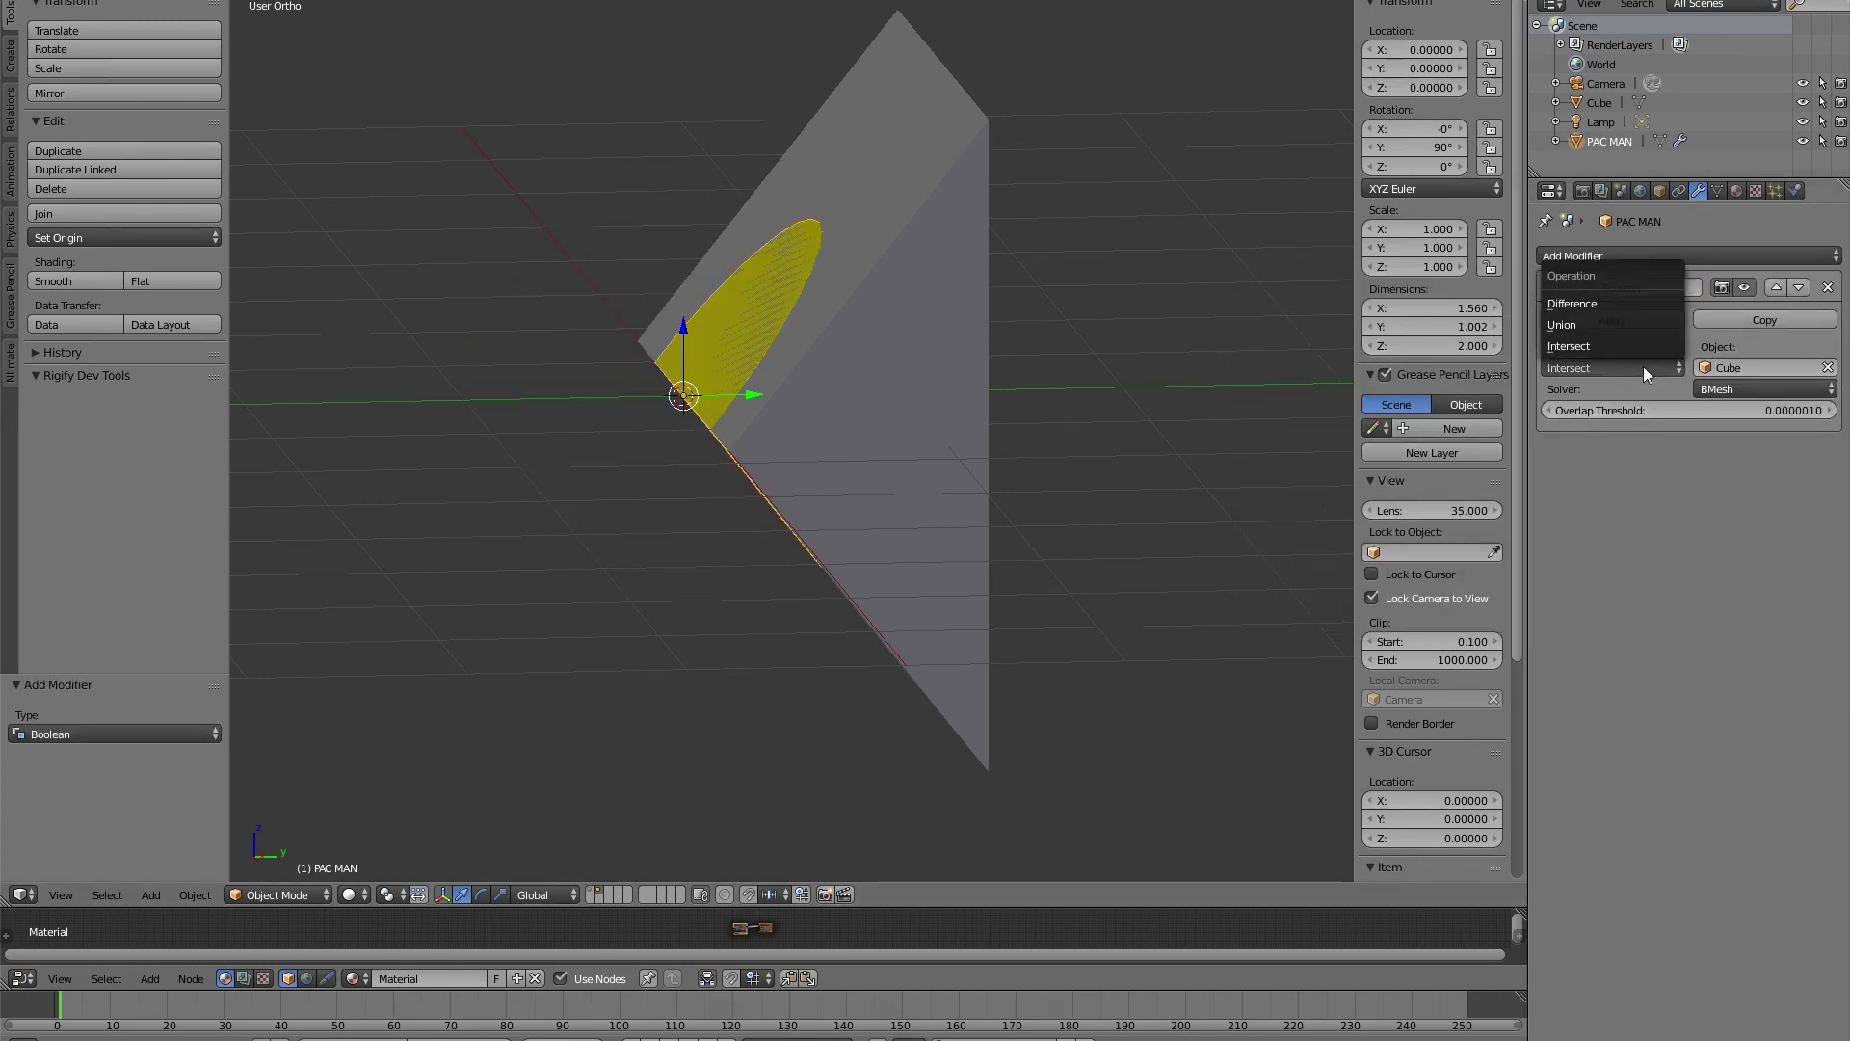
left_click(1616, 303)
- Set the Cube's Maximum Draw Type to Wire and orbit to view the carved mouth
right_click(975, 234)
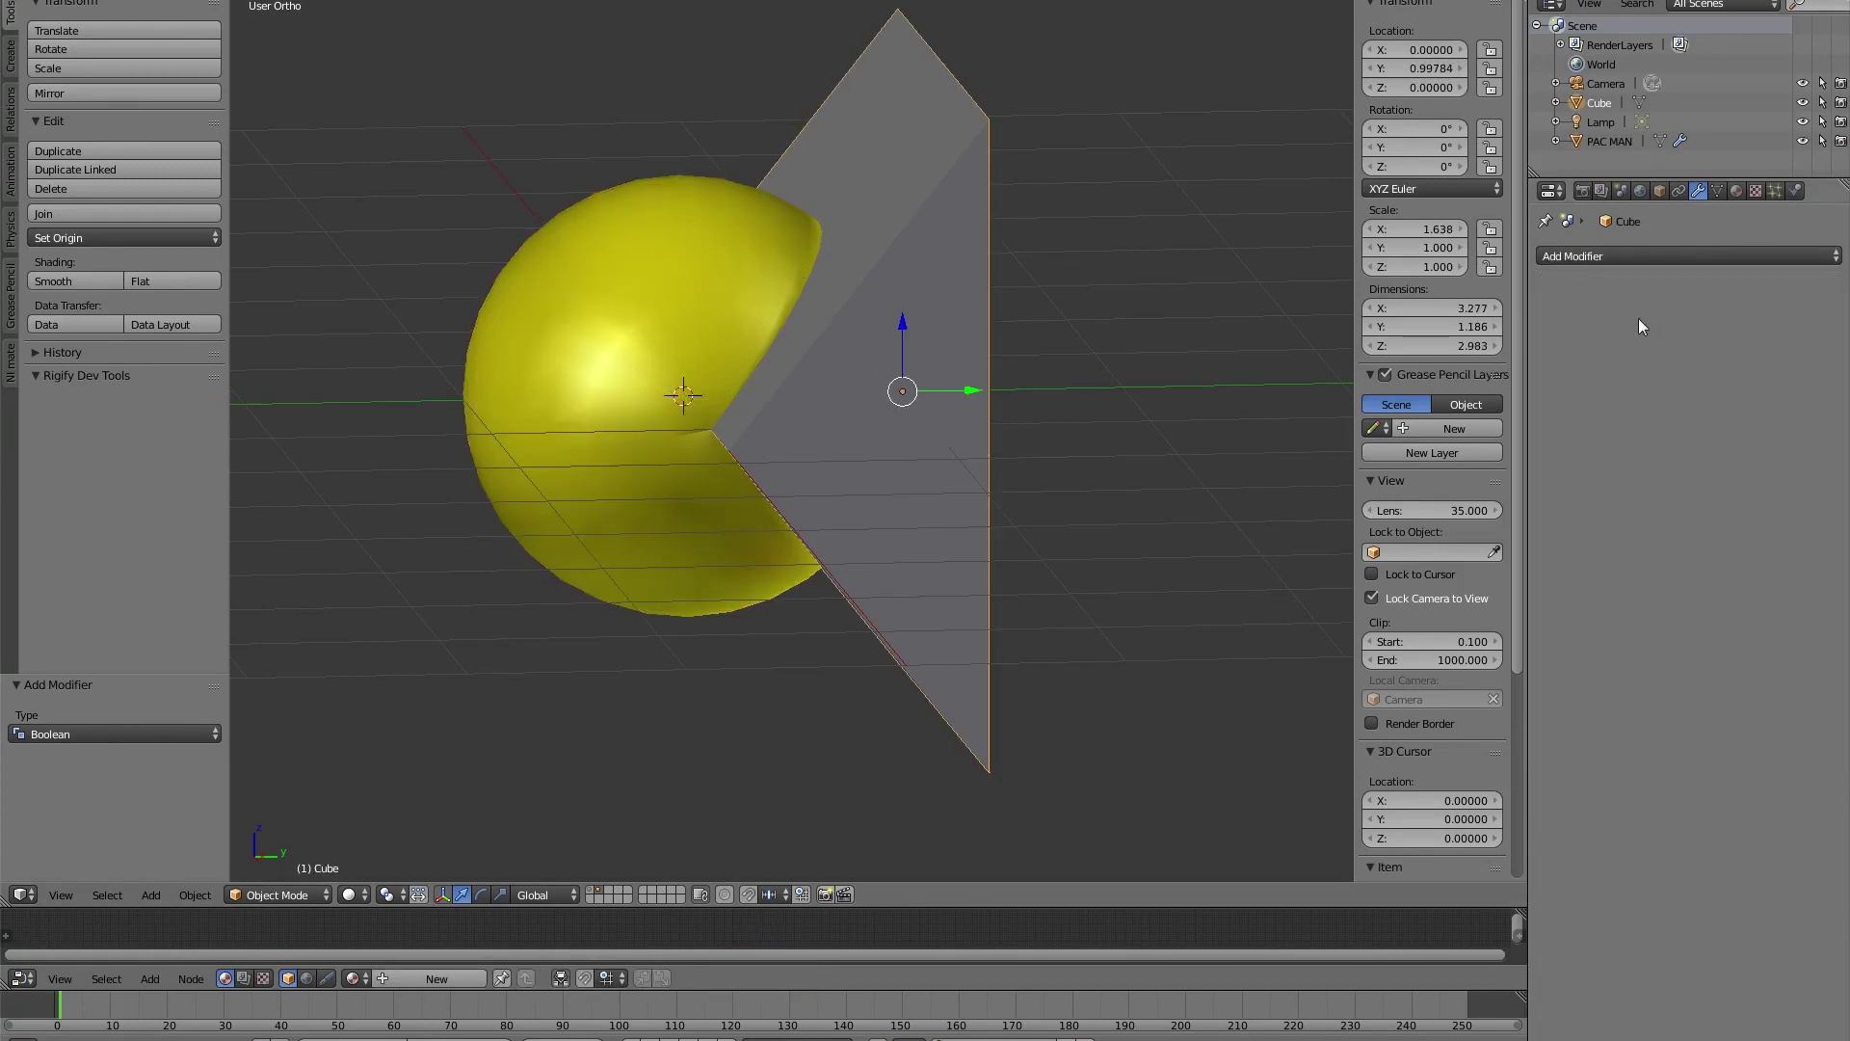
left_click(1660, 190)
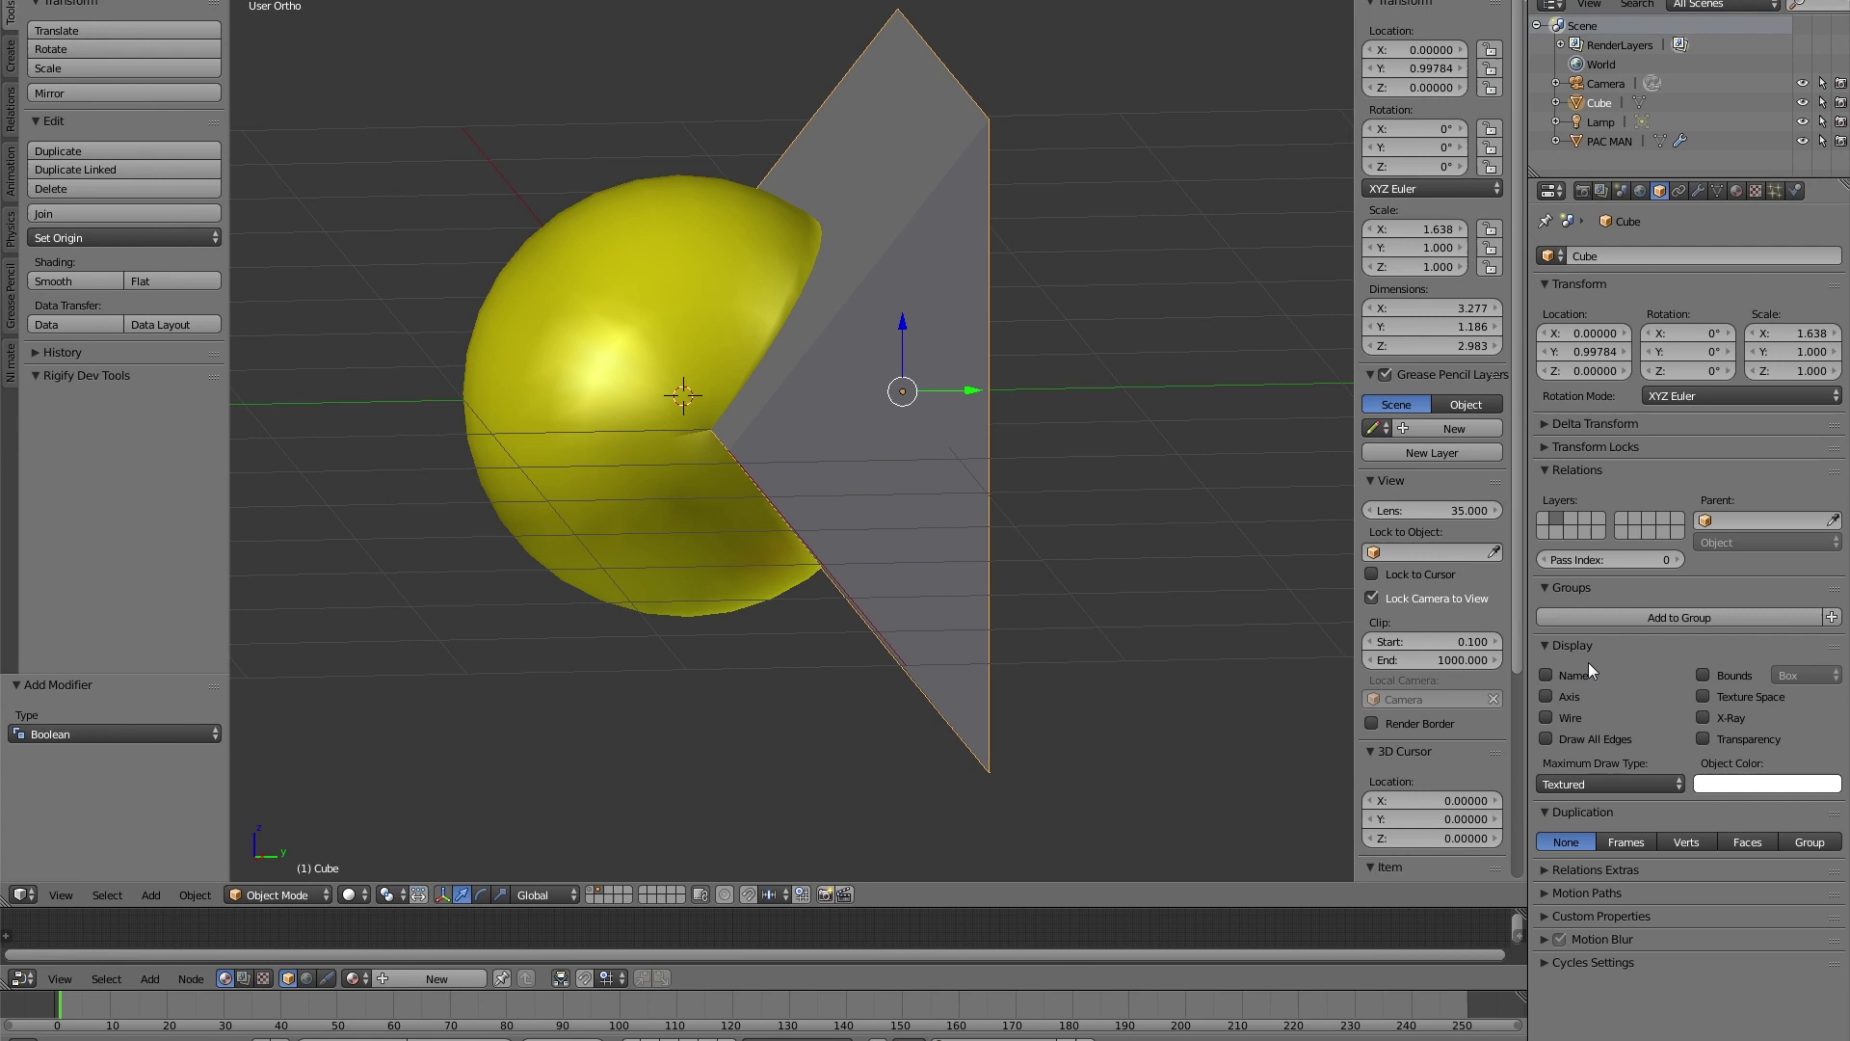
left_click(1592, 781)
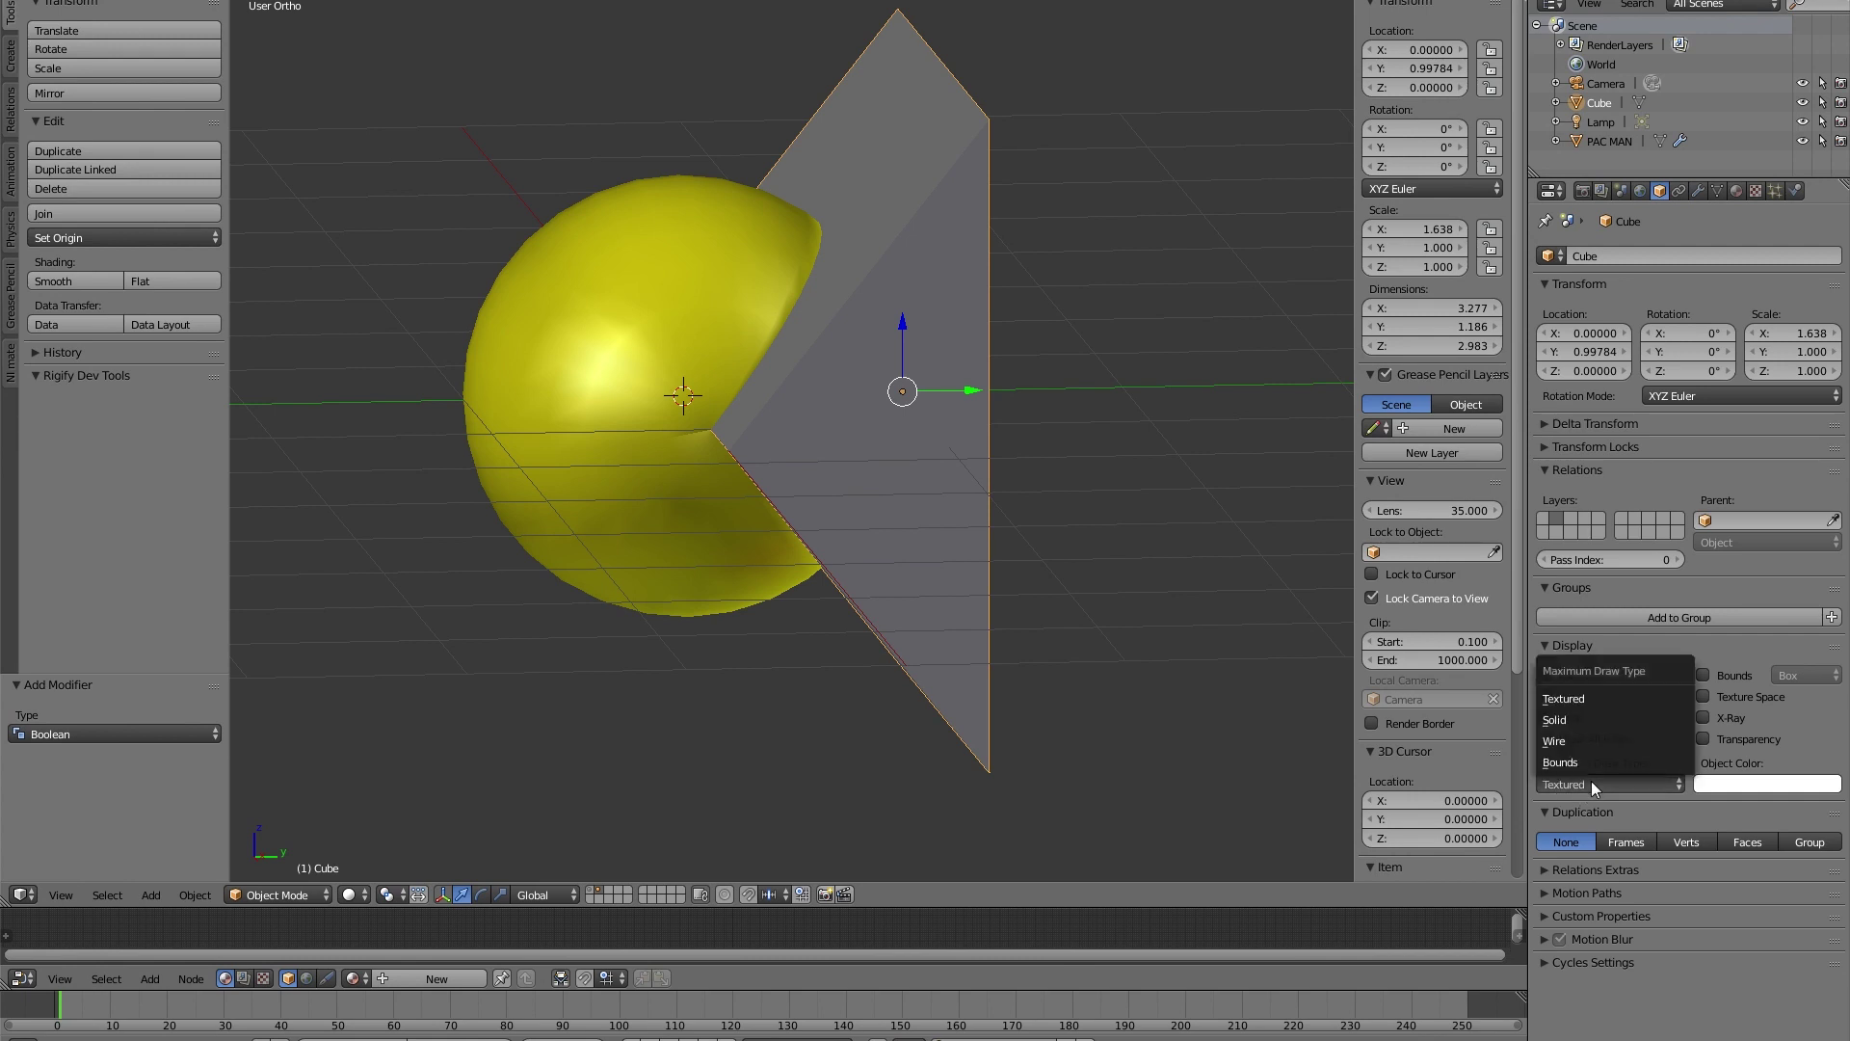
left_click(1570, 742)
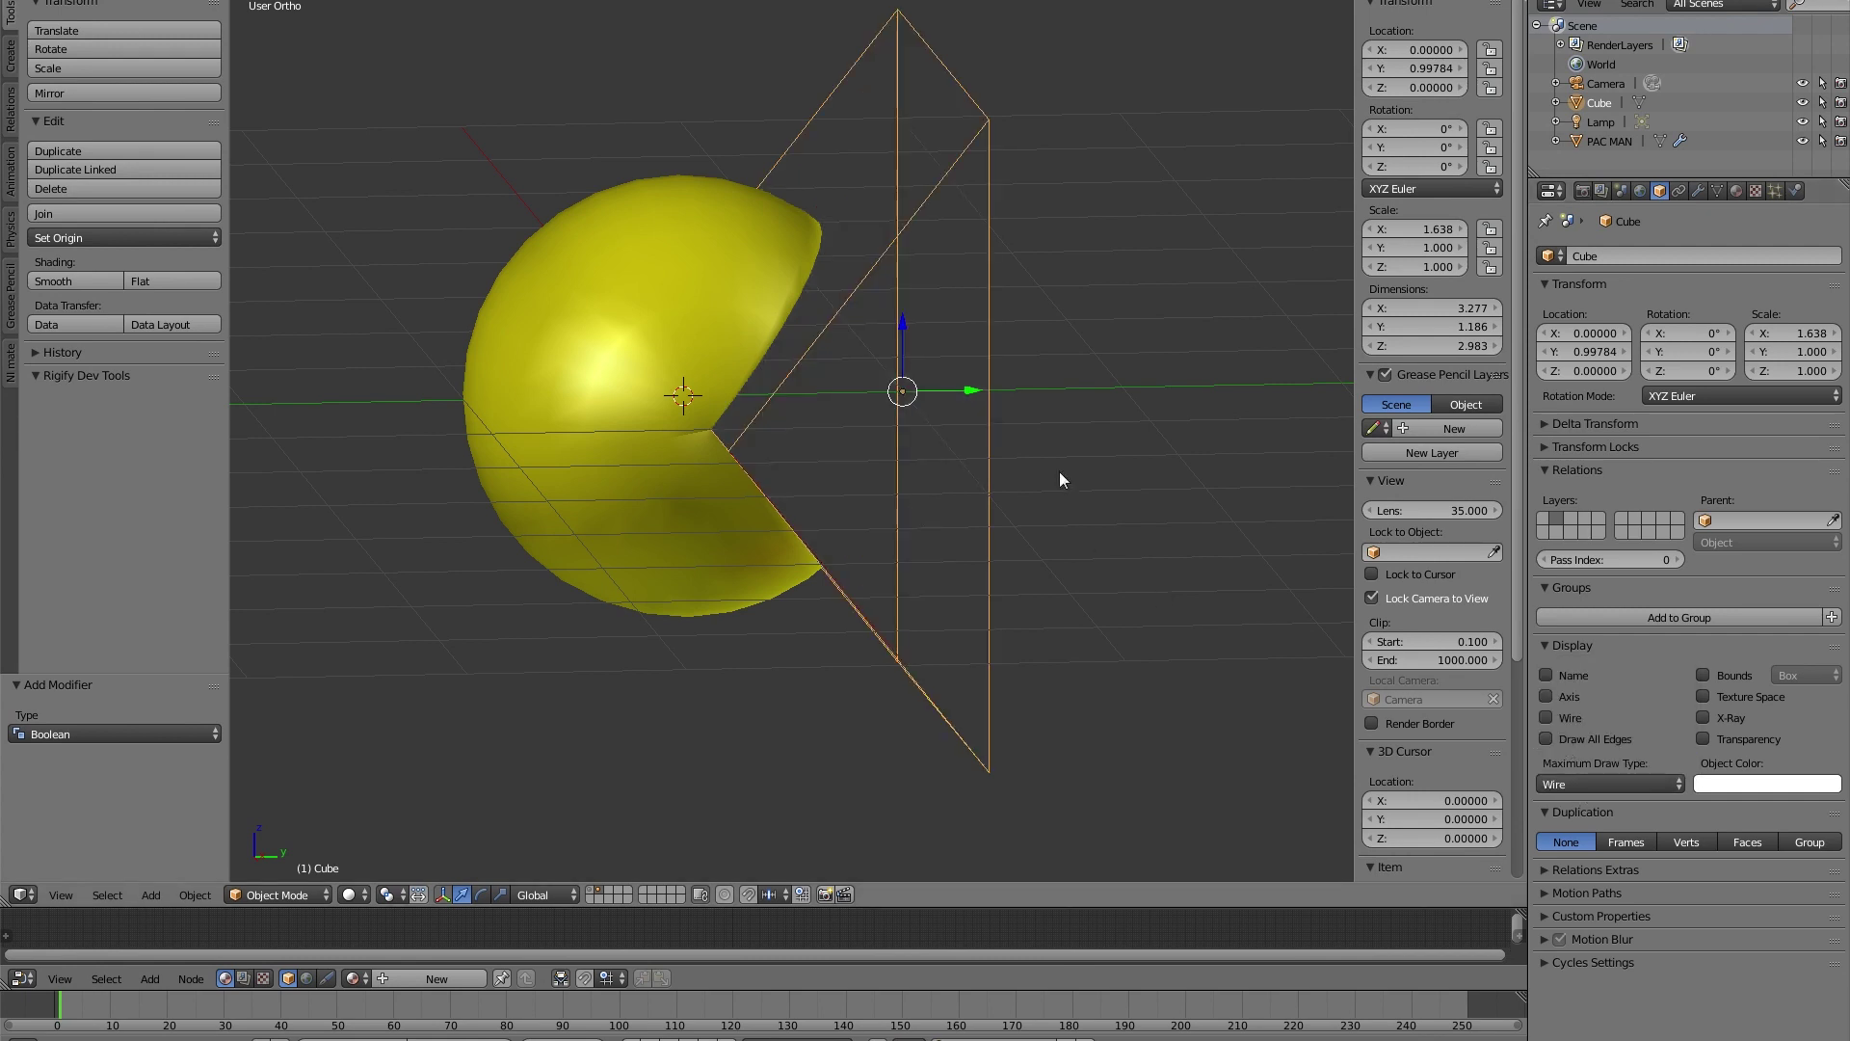
mouse_move(1060, 471)
middle_mouse_down()
mouse_move(983, 461)
mouse_move(1098, 508)
mouse_move(1027, 489)
mouse_move(1078, 488)
mouse_move(1012, 501)
middle_mouse_up()
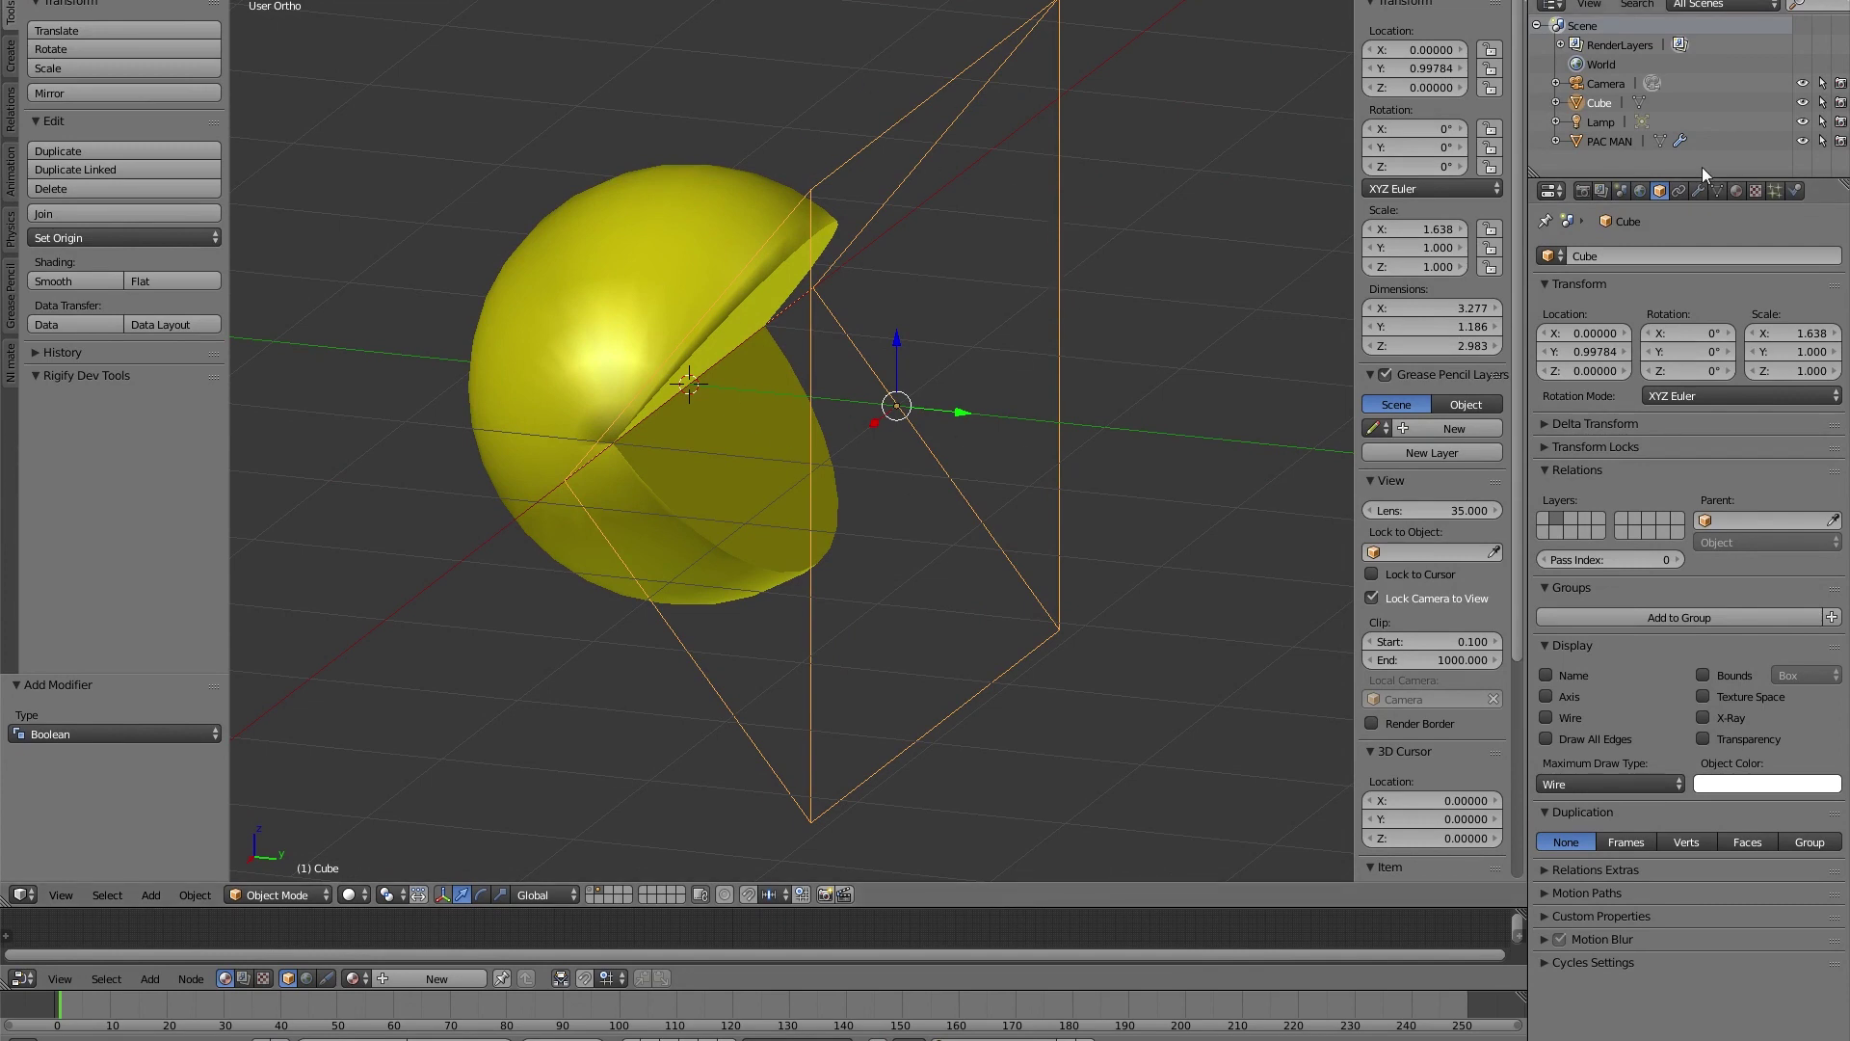
- Add Basis and Key 1 shape keys to the Cube
left_click(1717, 191)
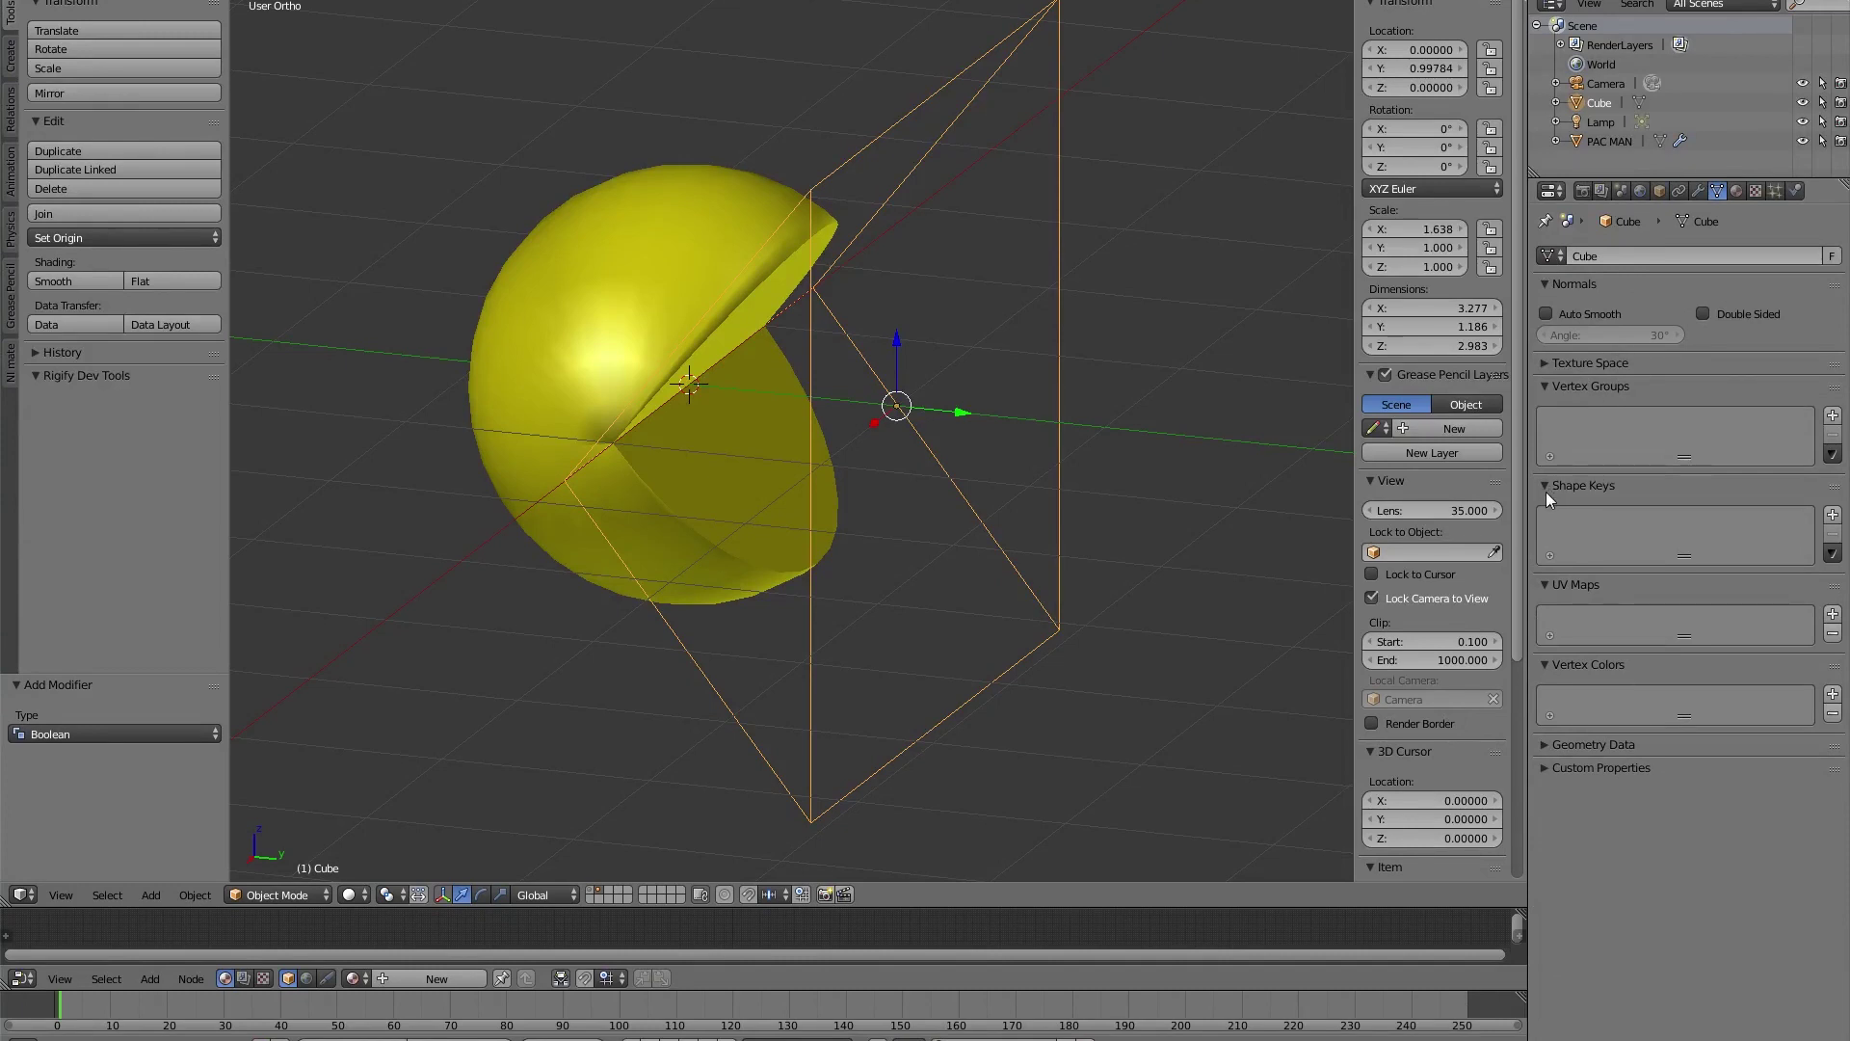
left_click(1833, 515)
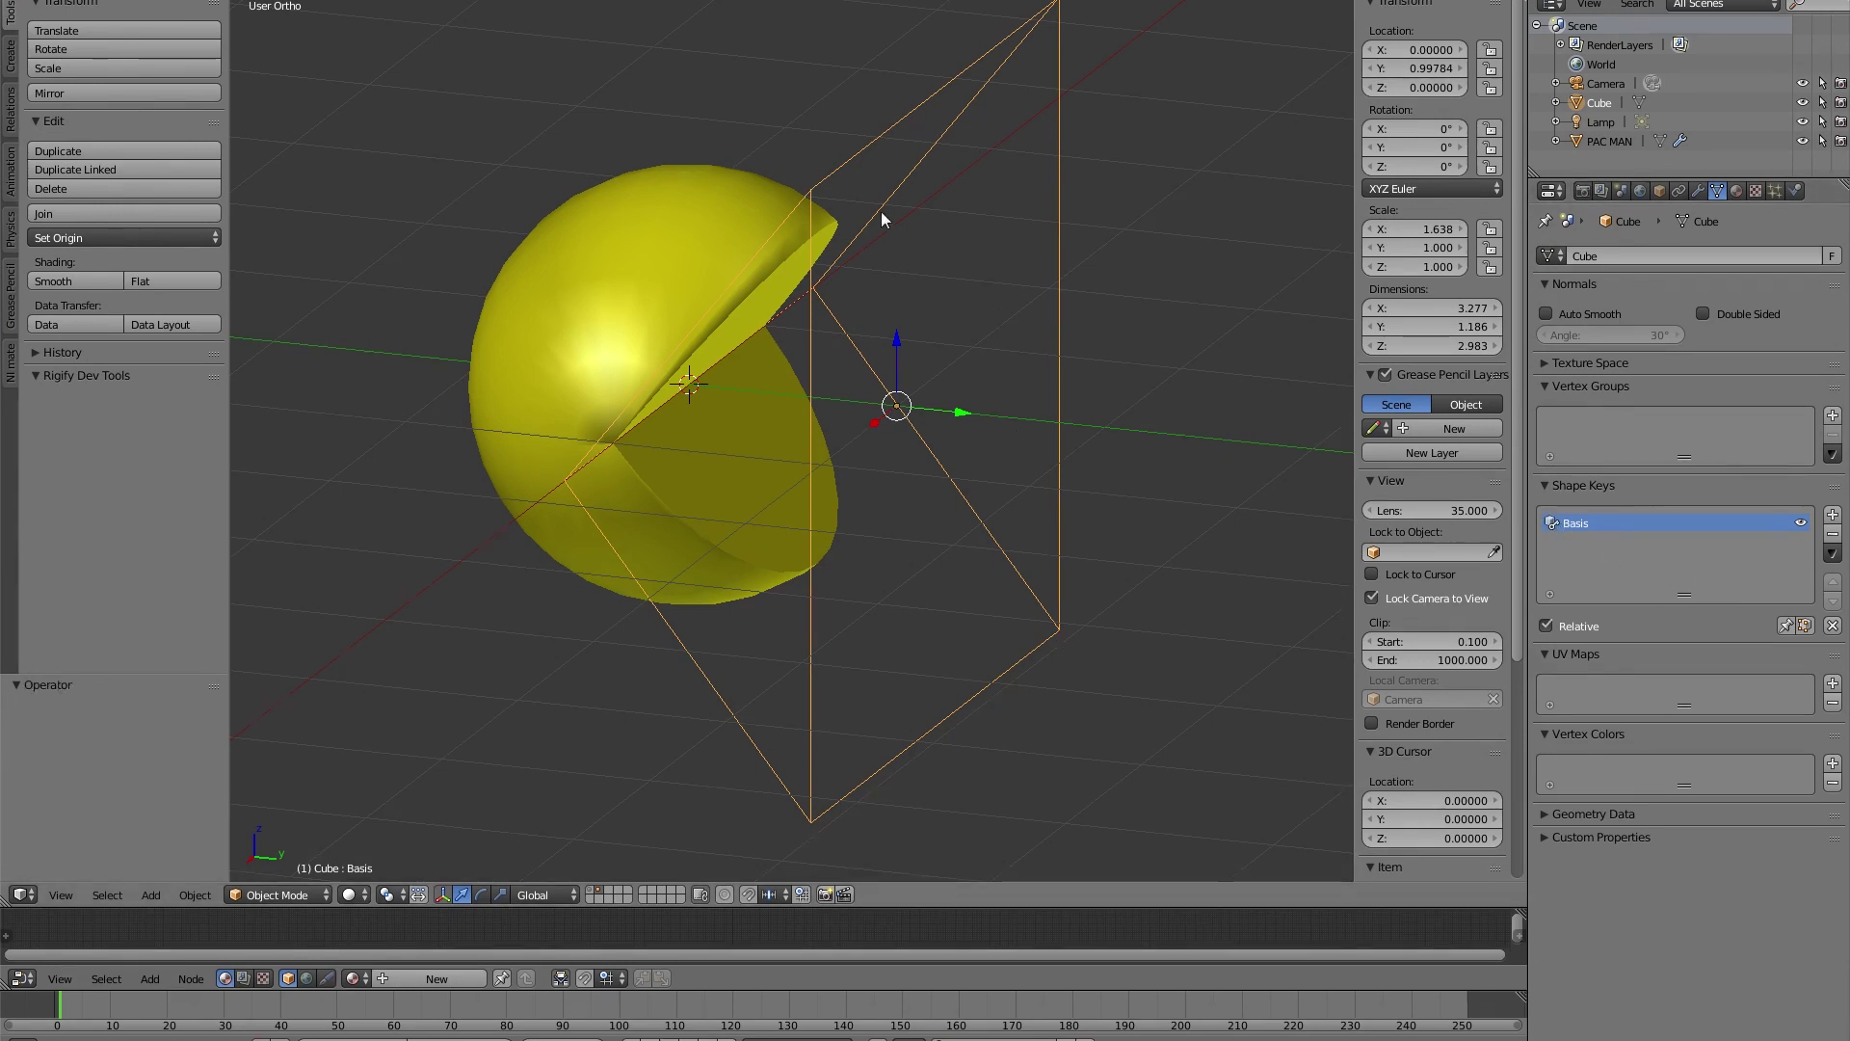
left_click(1834, 516)
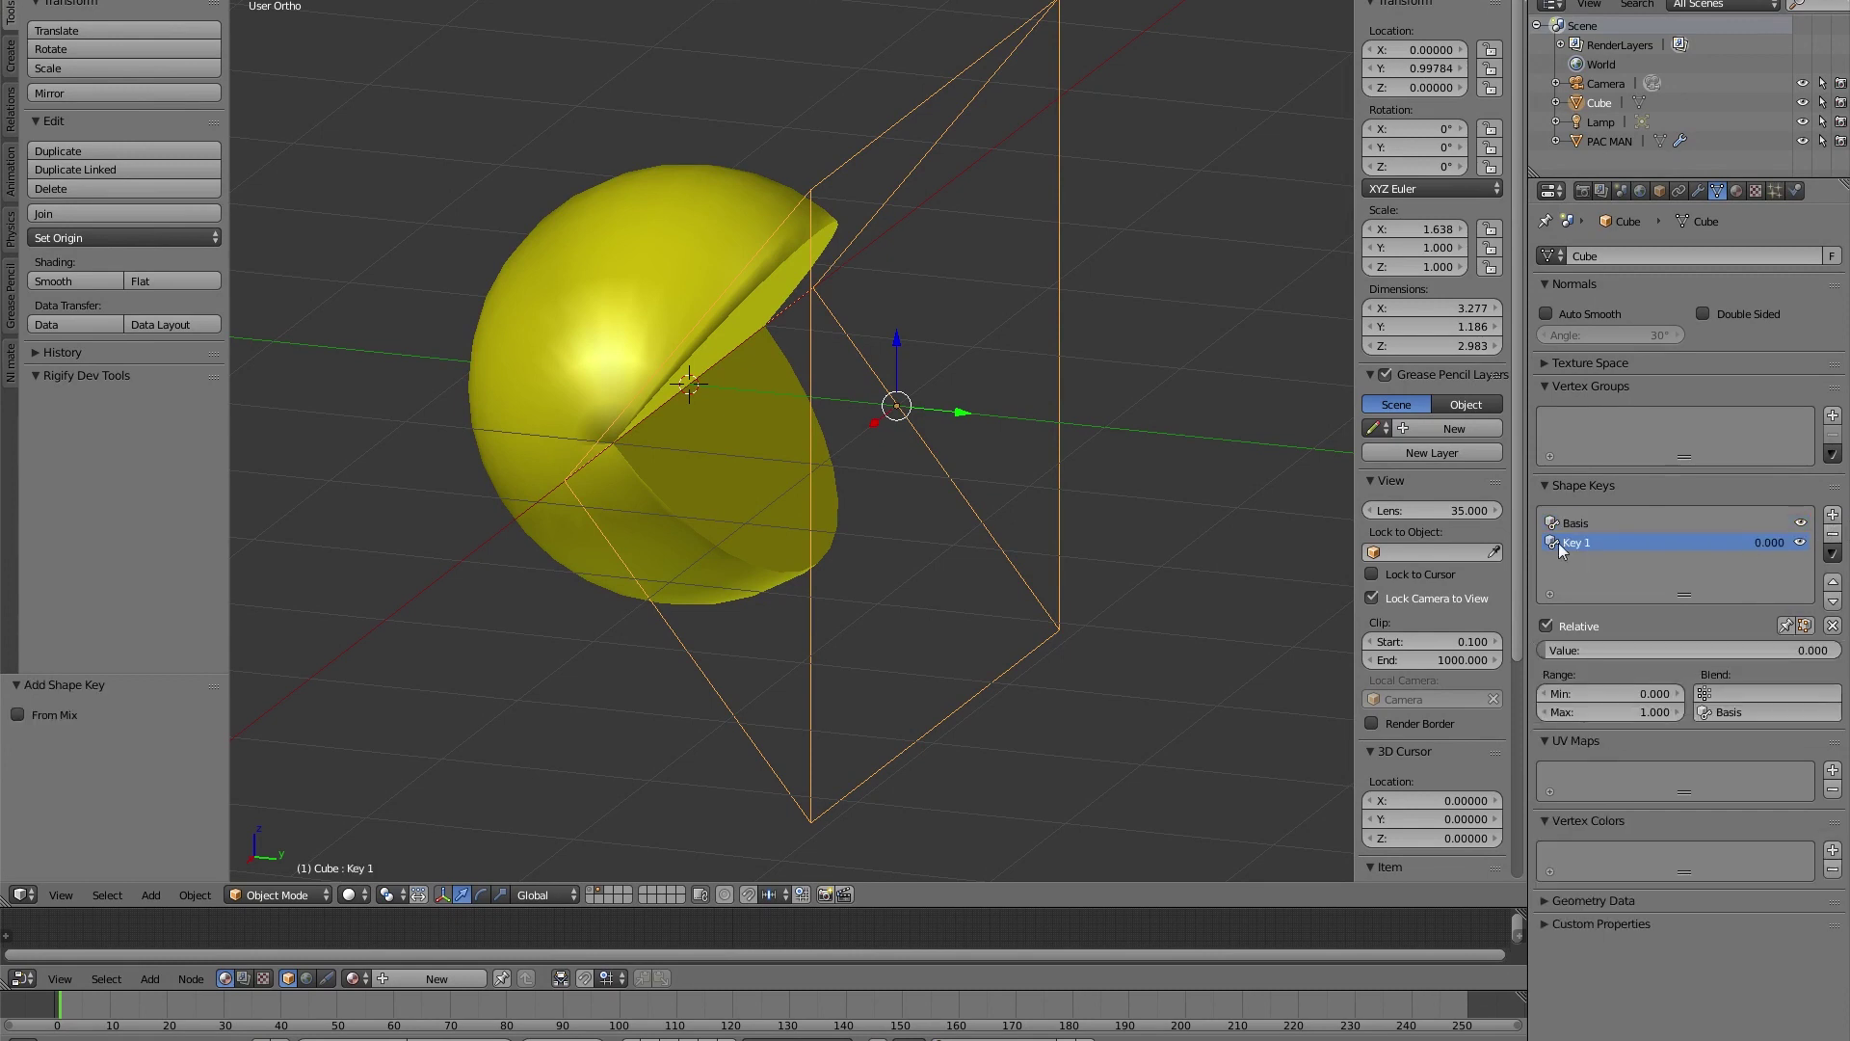
- Flatten the wedge to zero Z height in Key 1, then test the Value slider
key("Tab")
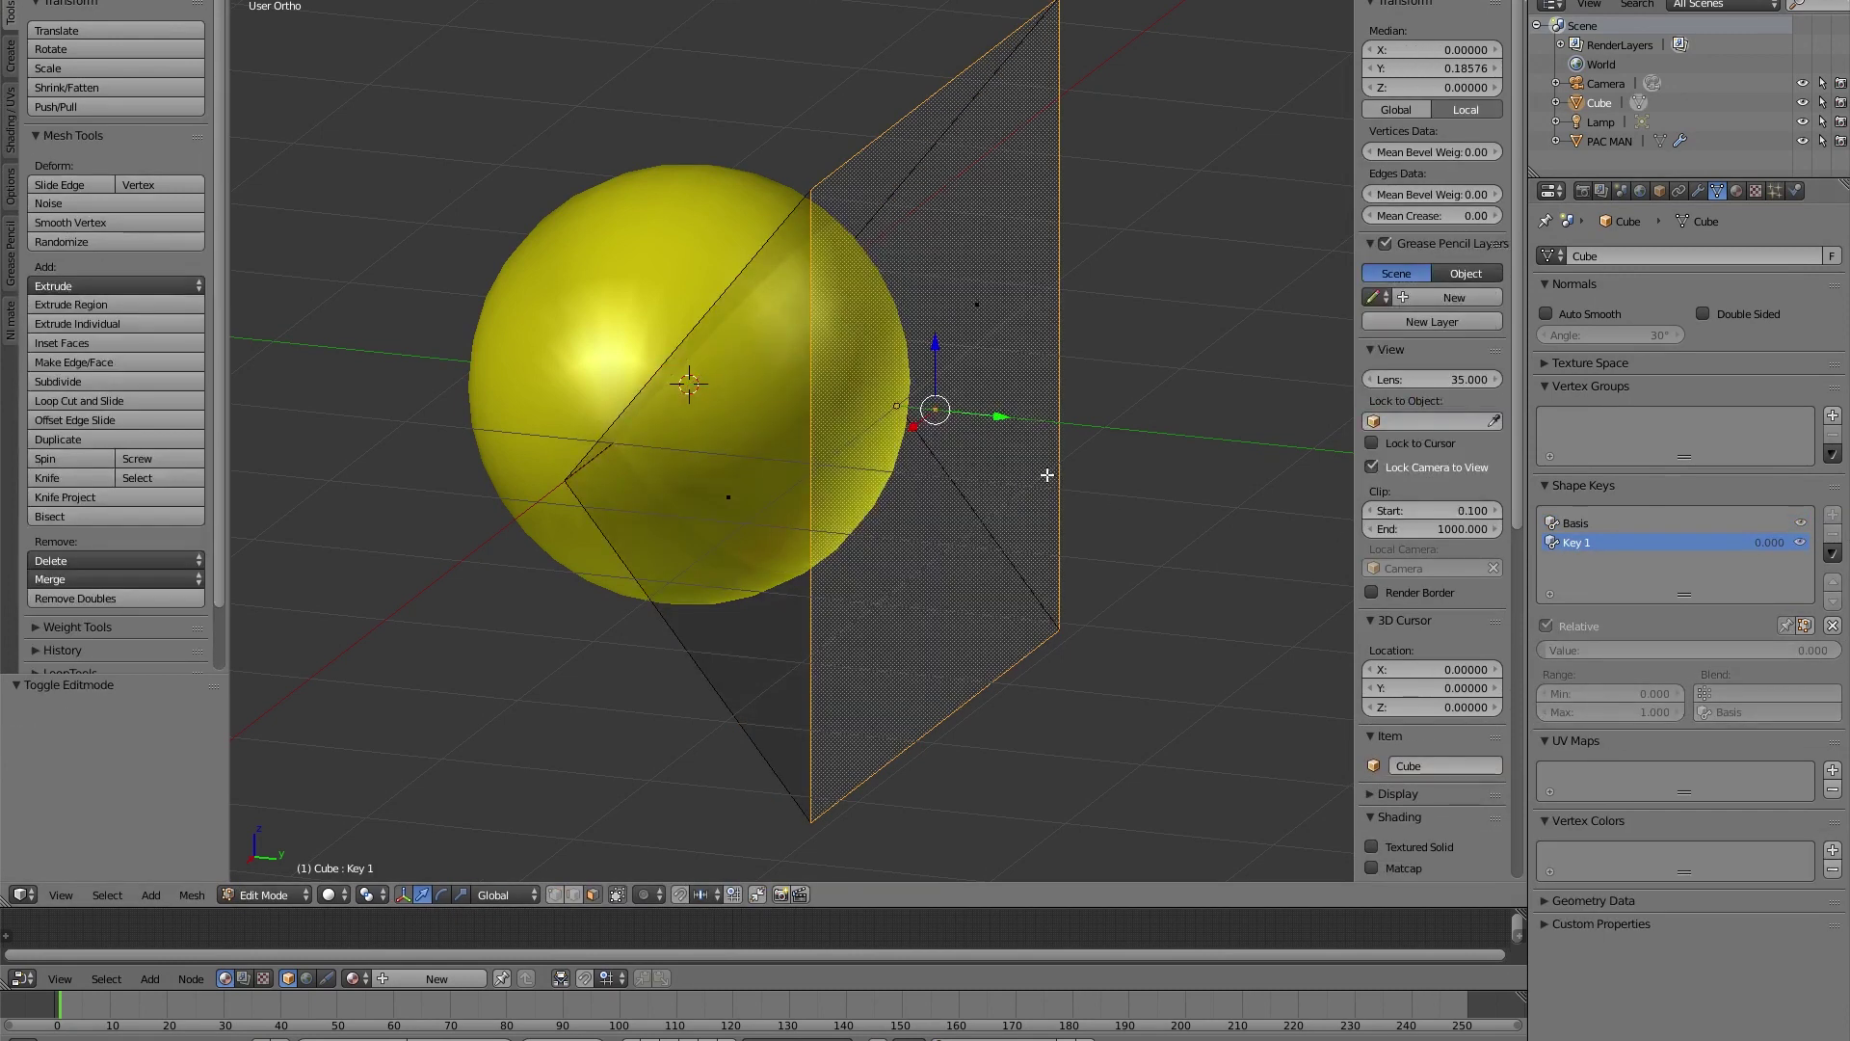
key("s")
key("z")
key("0")
key("Return")
key("Tab")
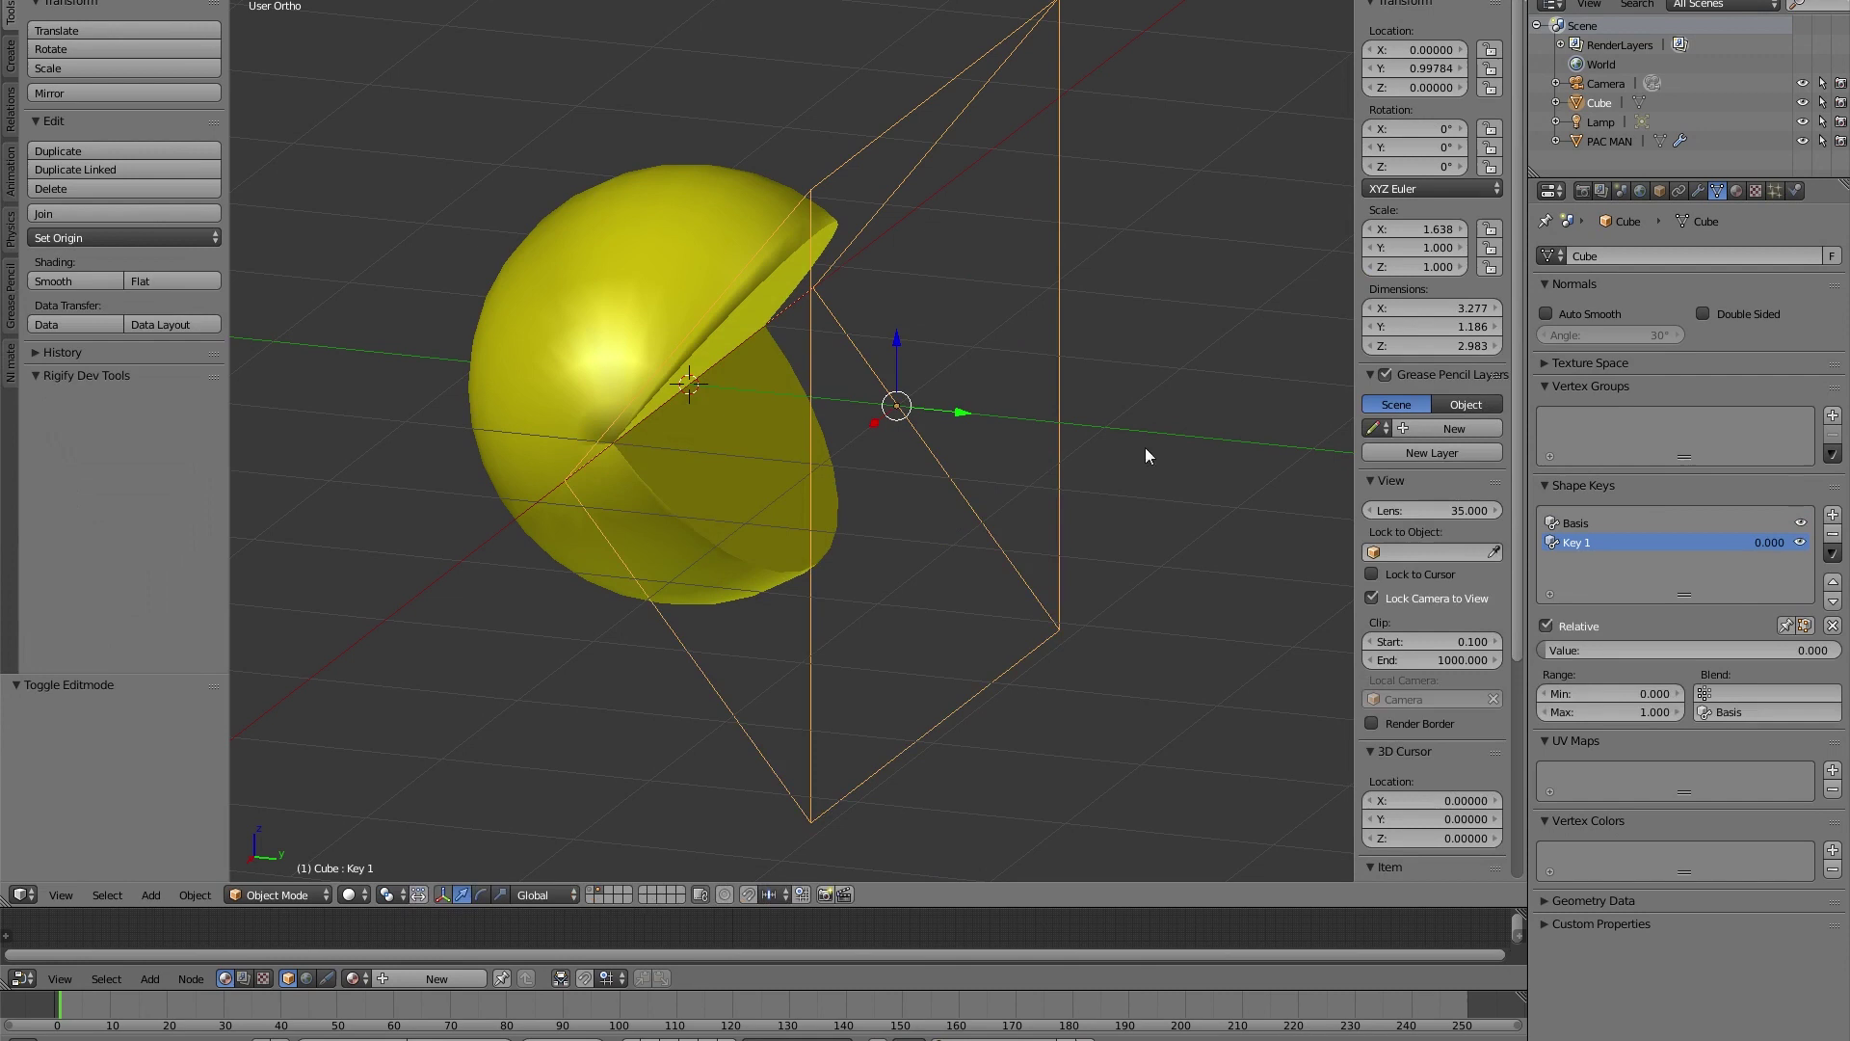
left_click_drag(1580, 651, 1539, 652)
- Add a Plain Axes empty at the sphere's centre
key("KP_3")
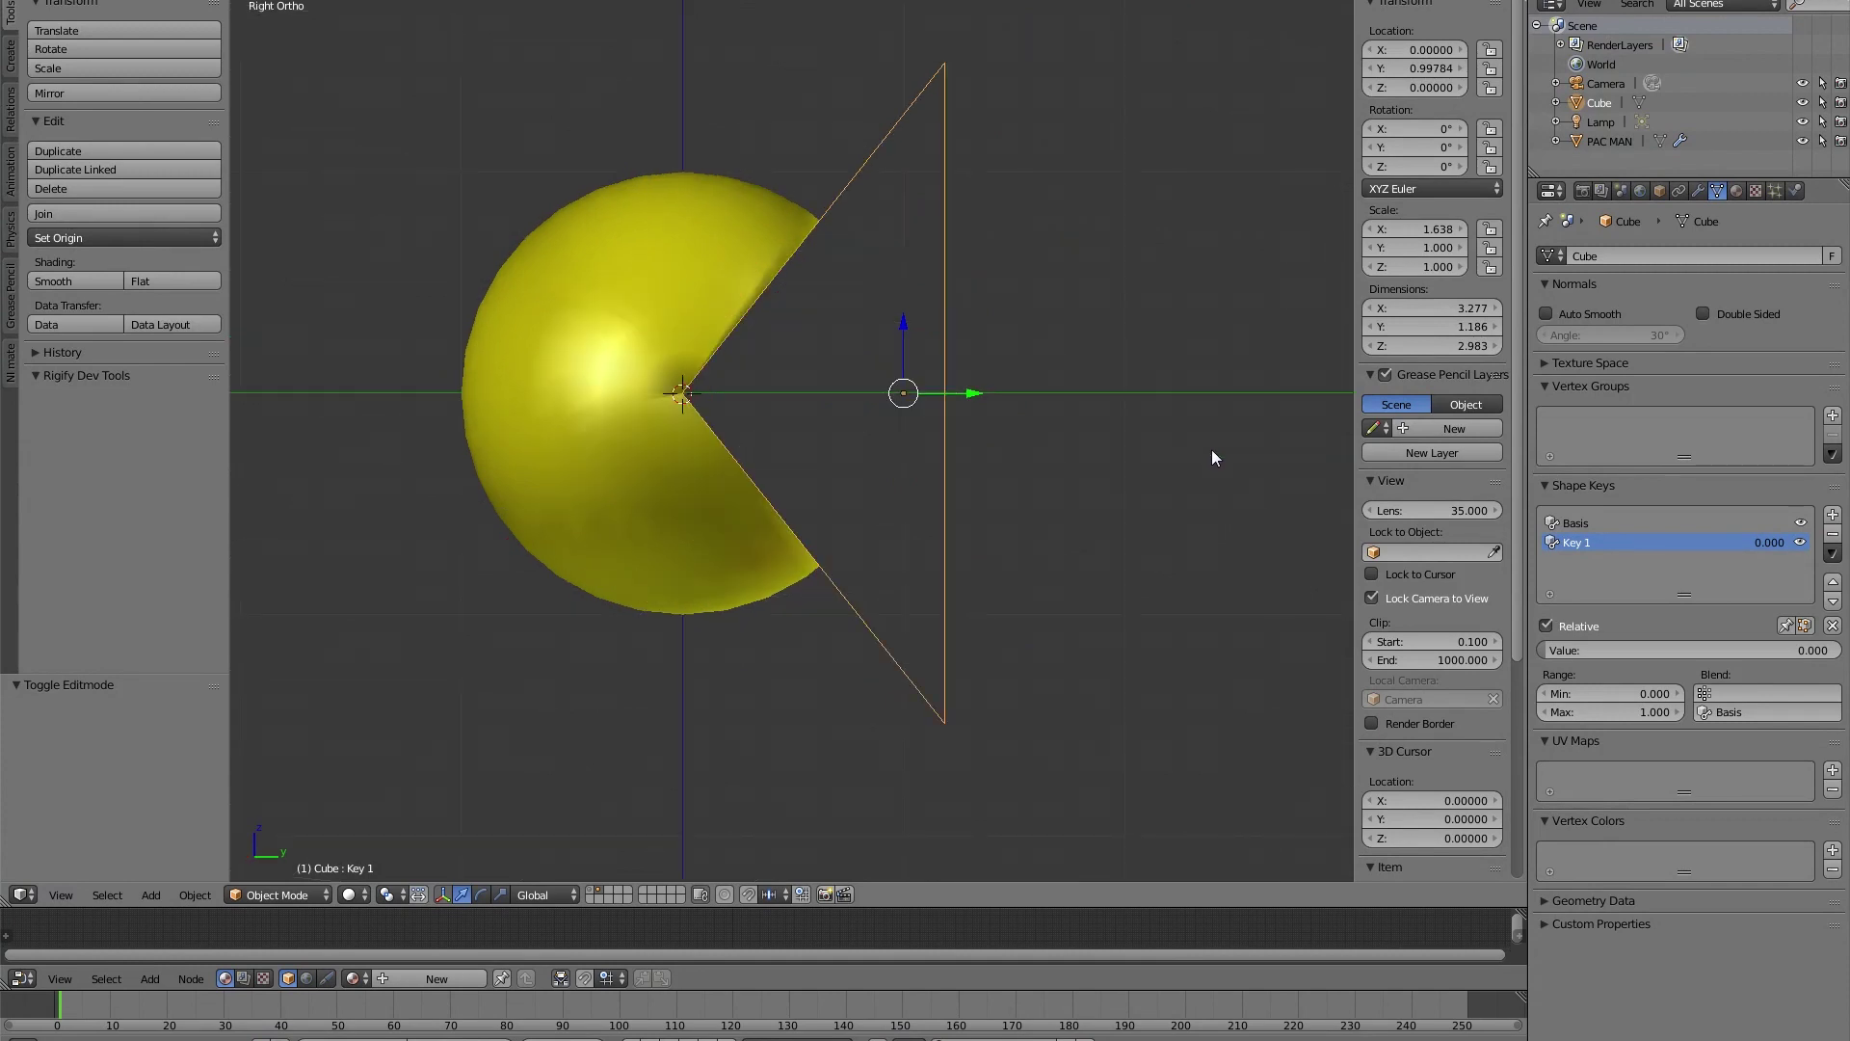
scroll(1211, 449, "down", 3)
scroll(940, 506, "down", 1)
middle_click_drag(936, 499, 949, 486, "shift")
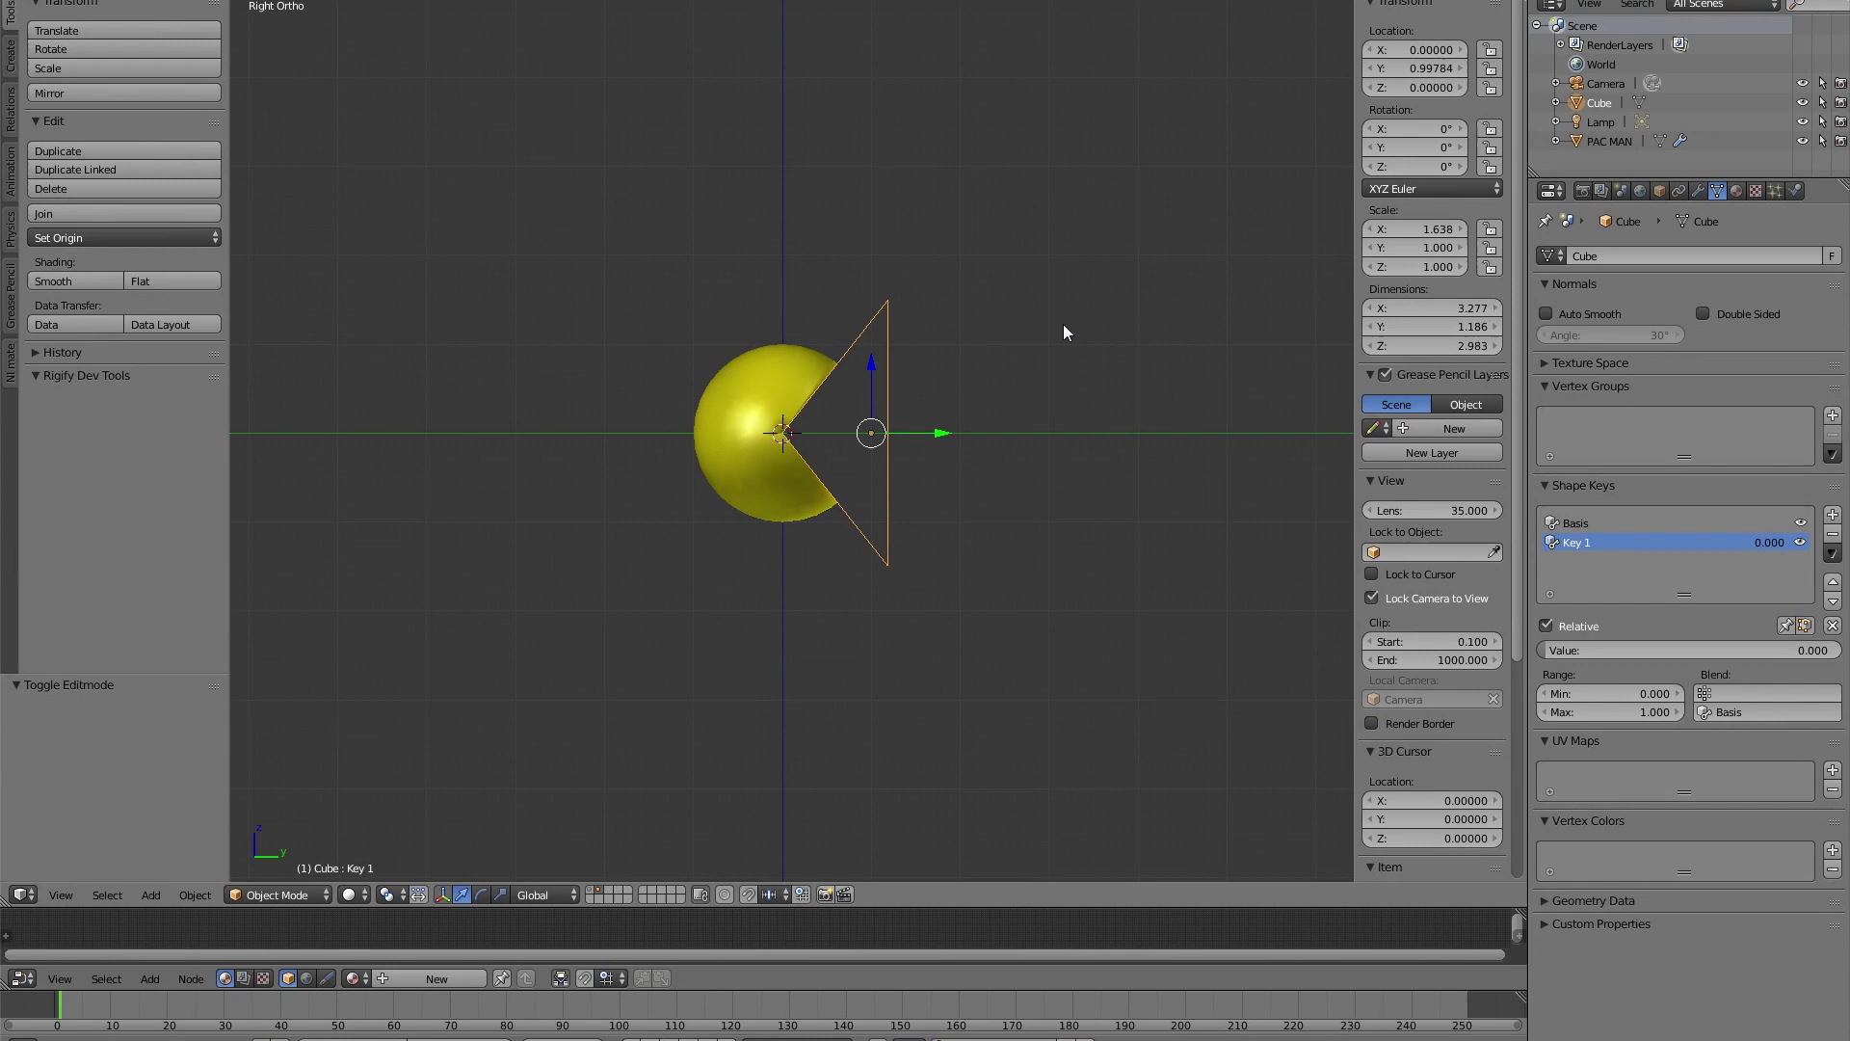
key("shift+a")
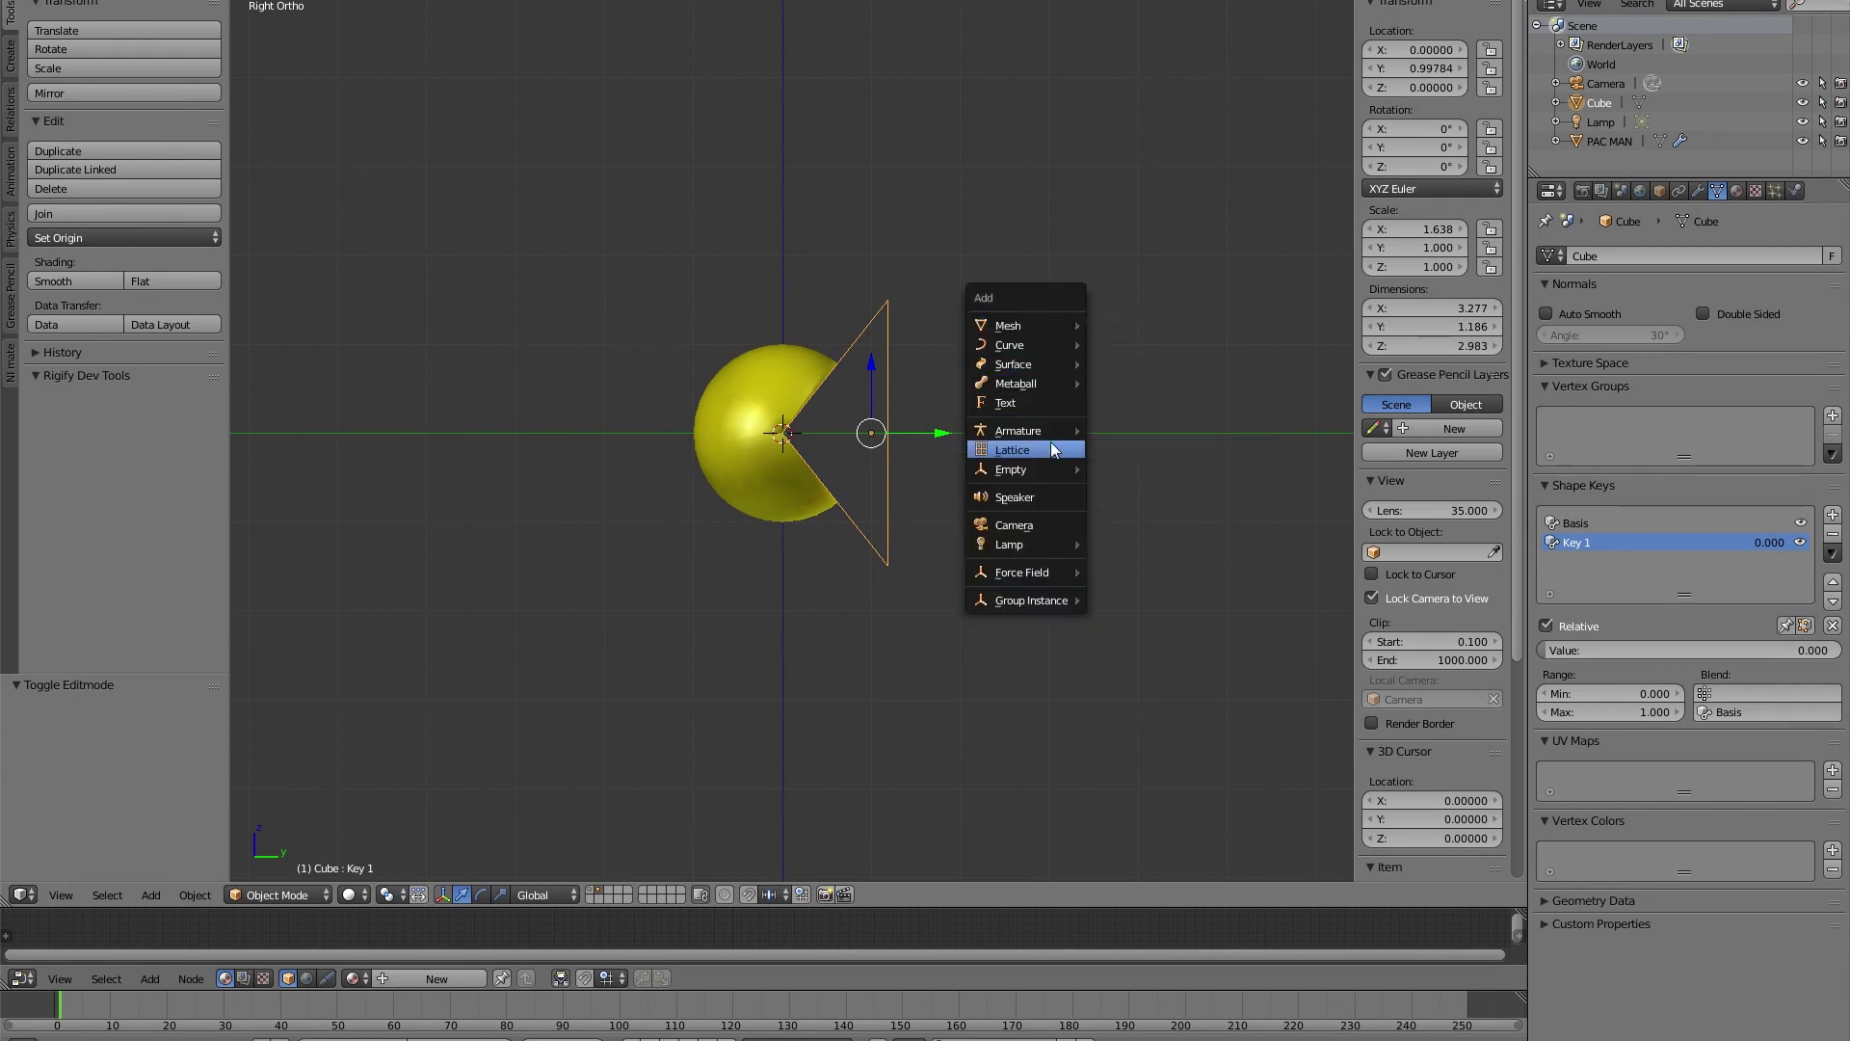
mouse_move(1045, 471)
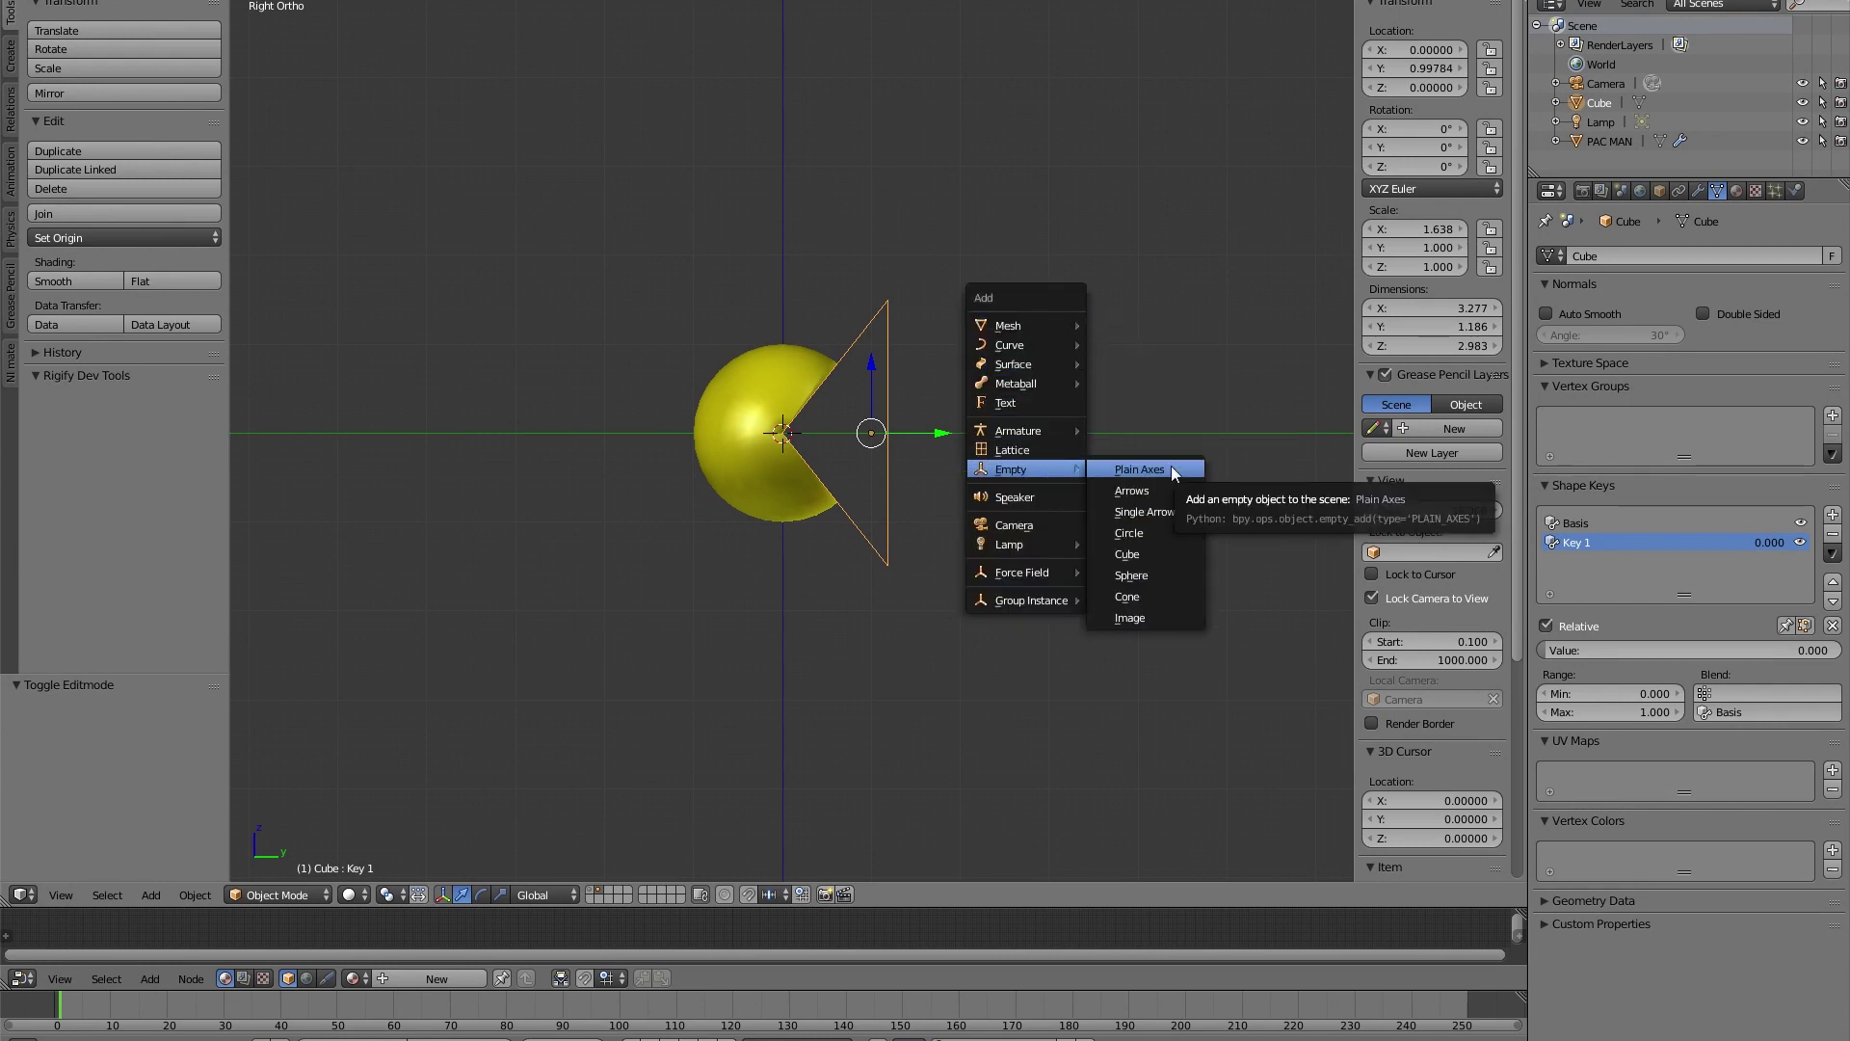
left_click(1171, 469)
- Set the empty's display size to 2 and rename it 'CTR Pac man'
left_click(1768, 304)
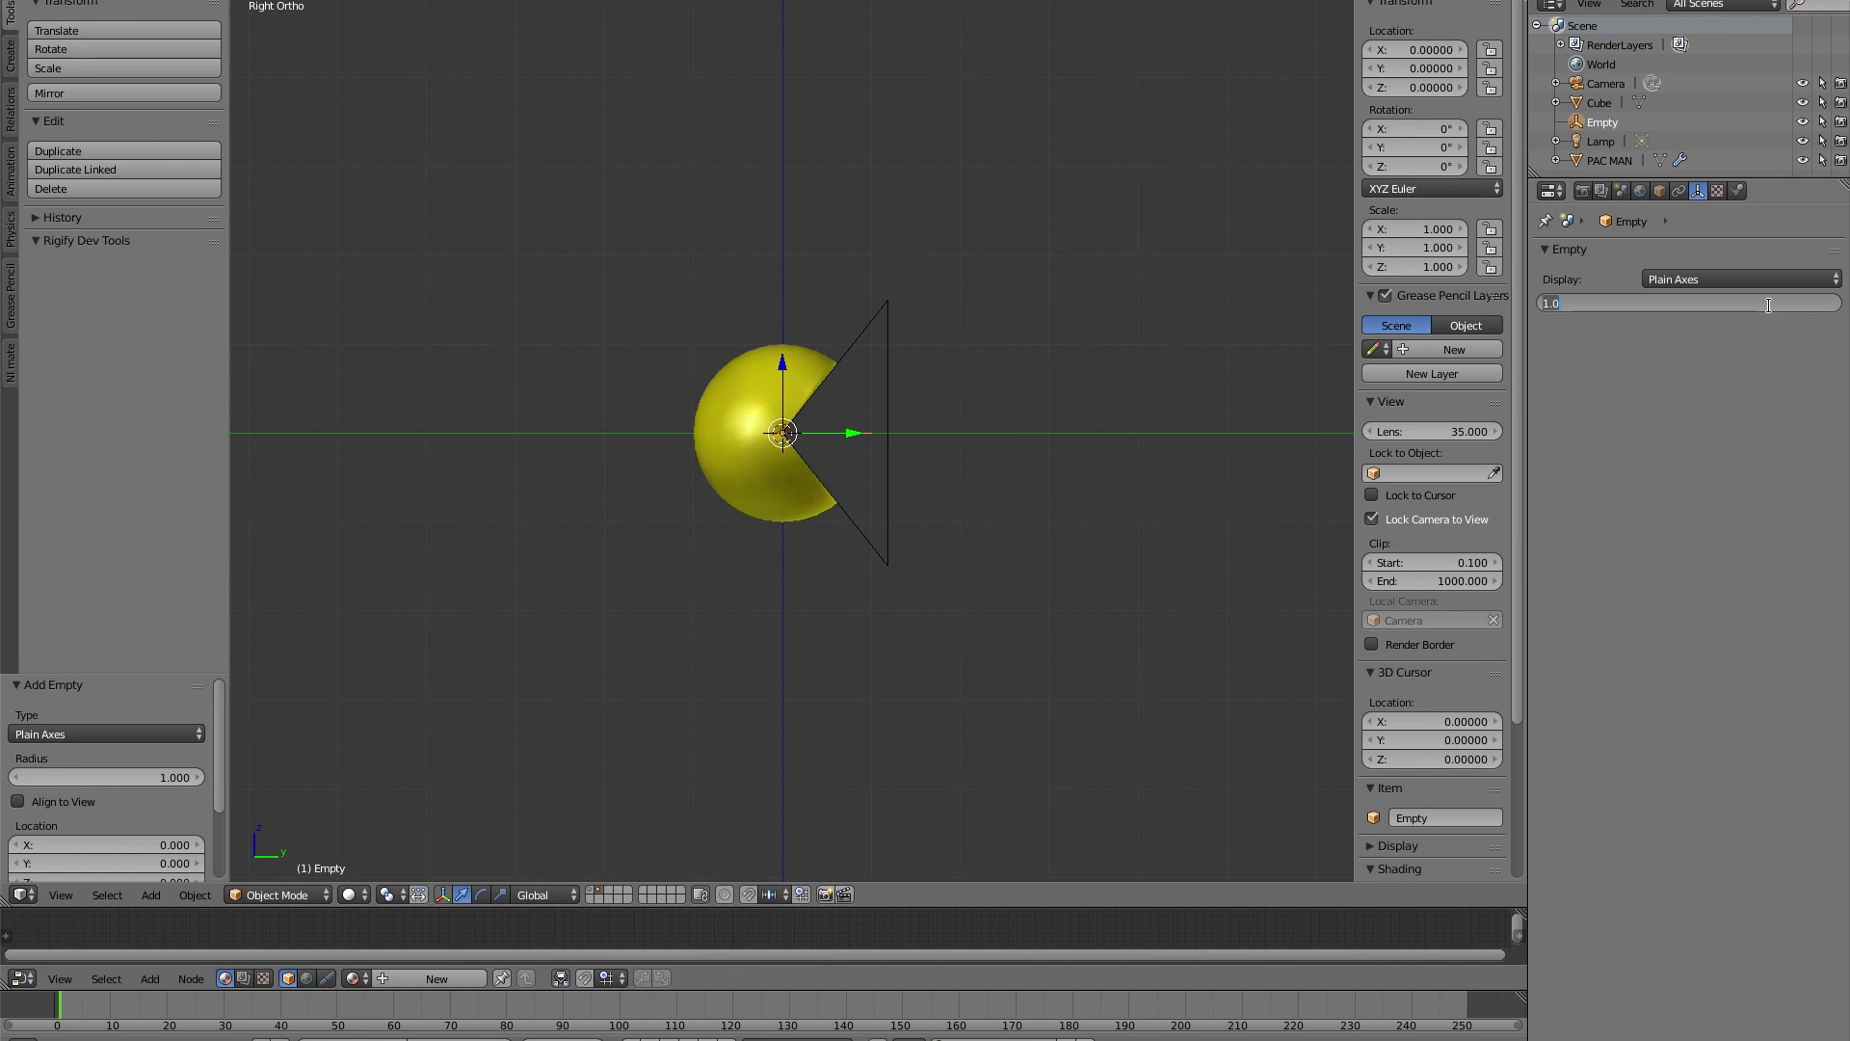
type("2")
key("Return")
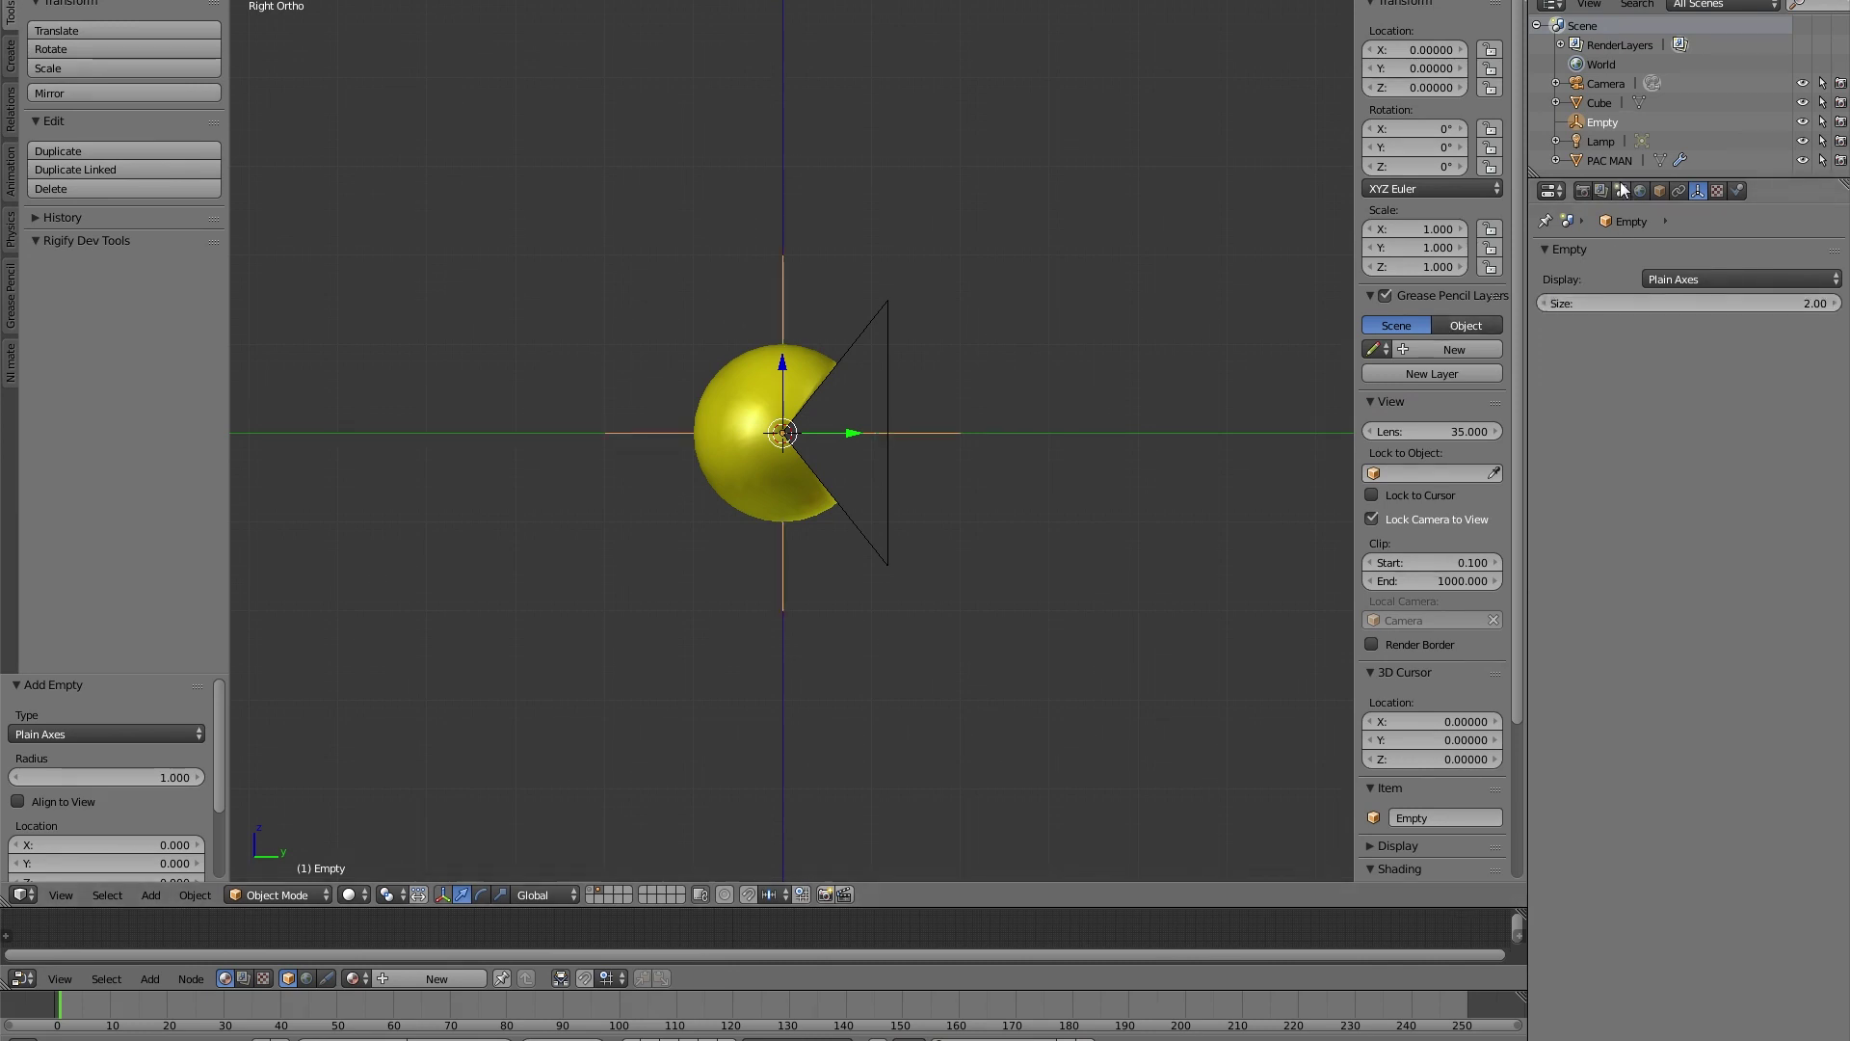
left_click(1659, 189)
left_click(1624, 256)
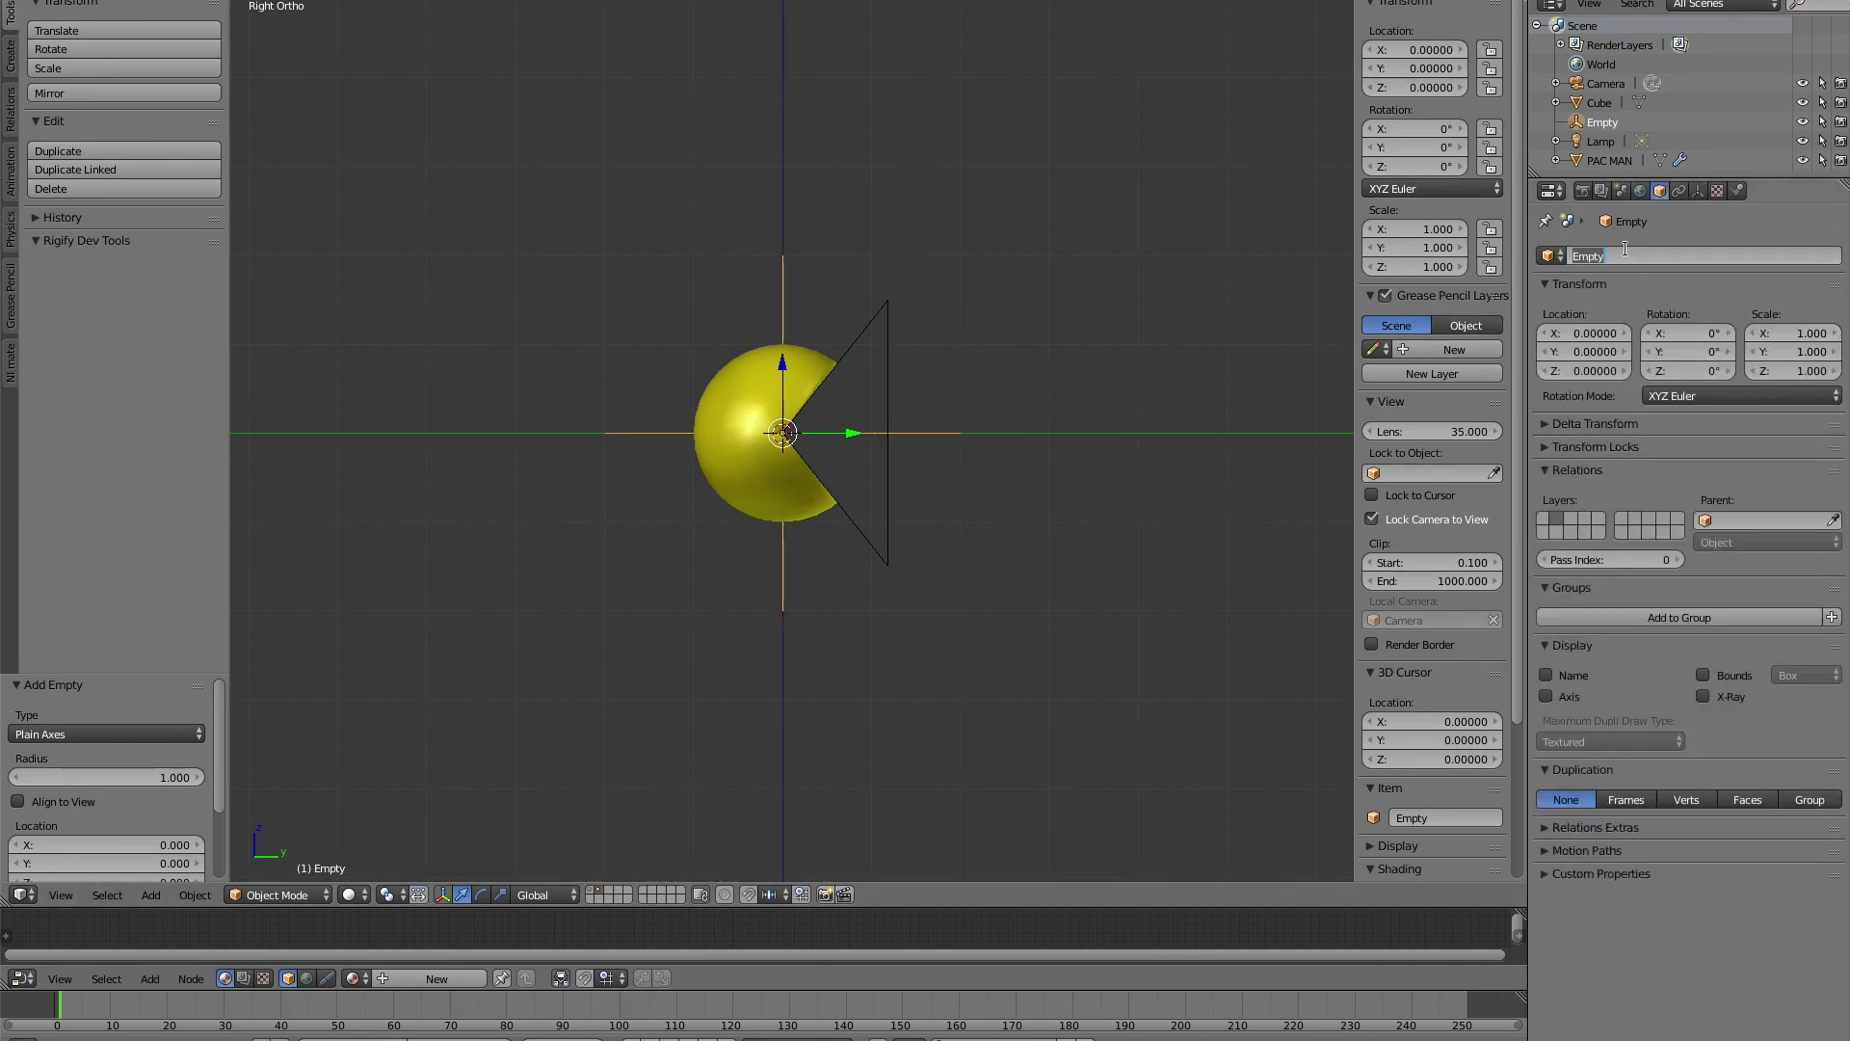
type("CTR Pac man")
key("Return")
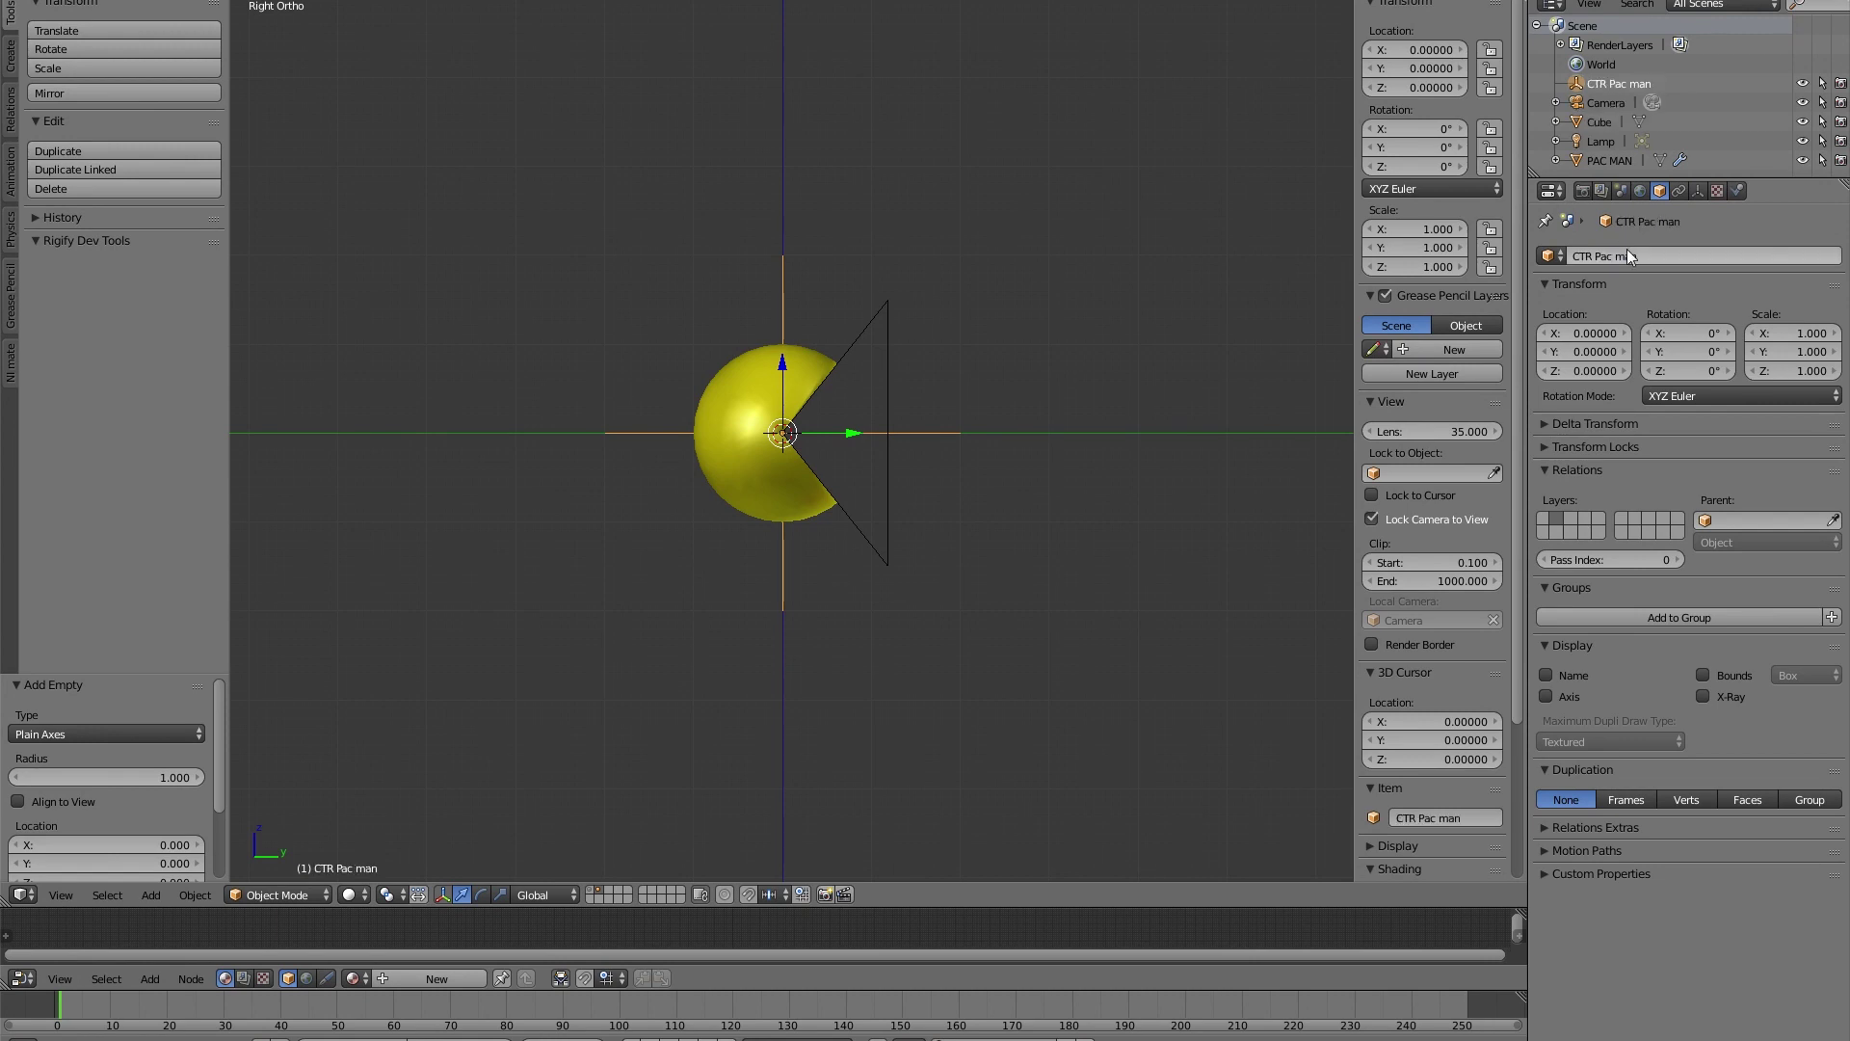
- Parent PAC MAN to the CTR Pac man empty with Ctrl+P > Object
right_click(752, 375)
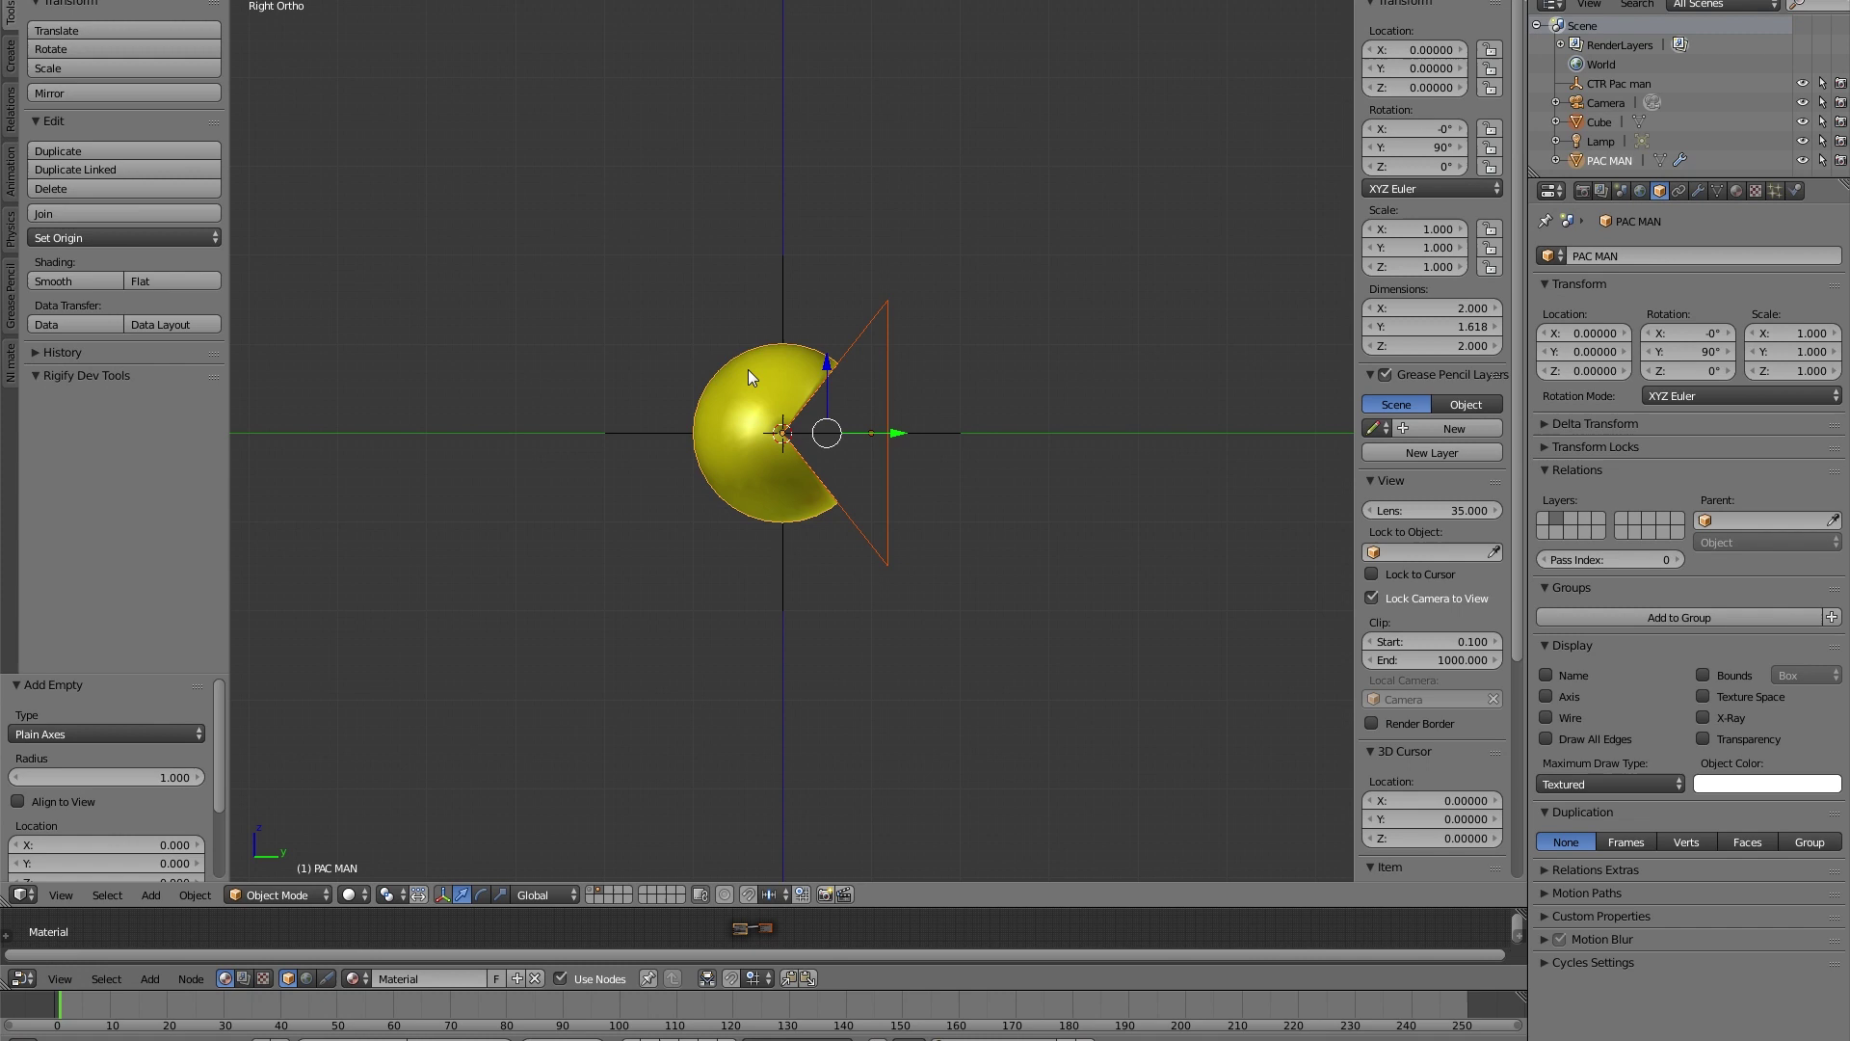
right_click(780, 304, "shift")
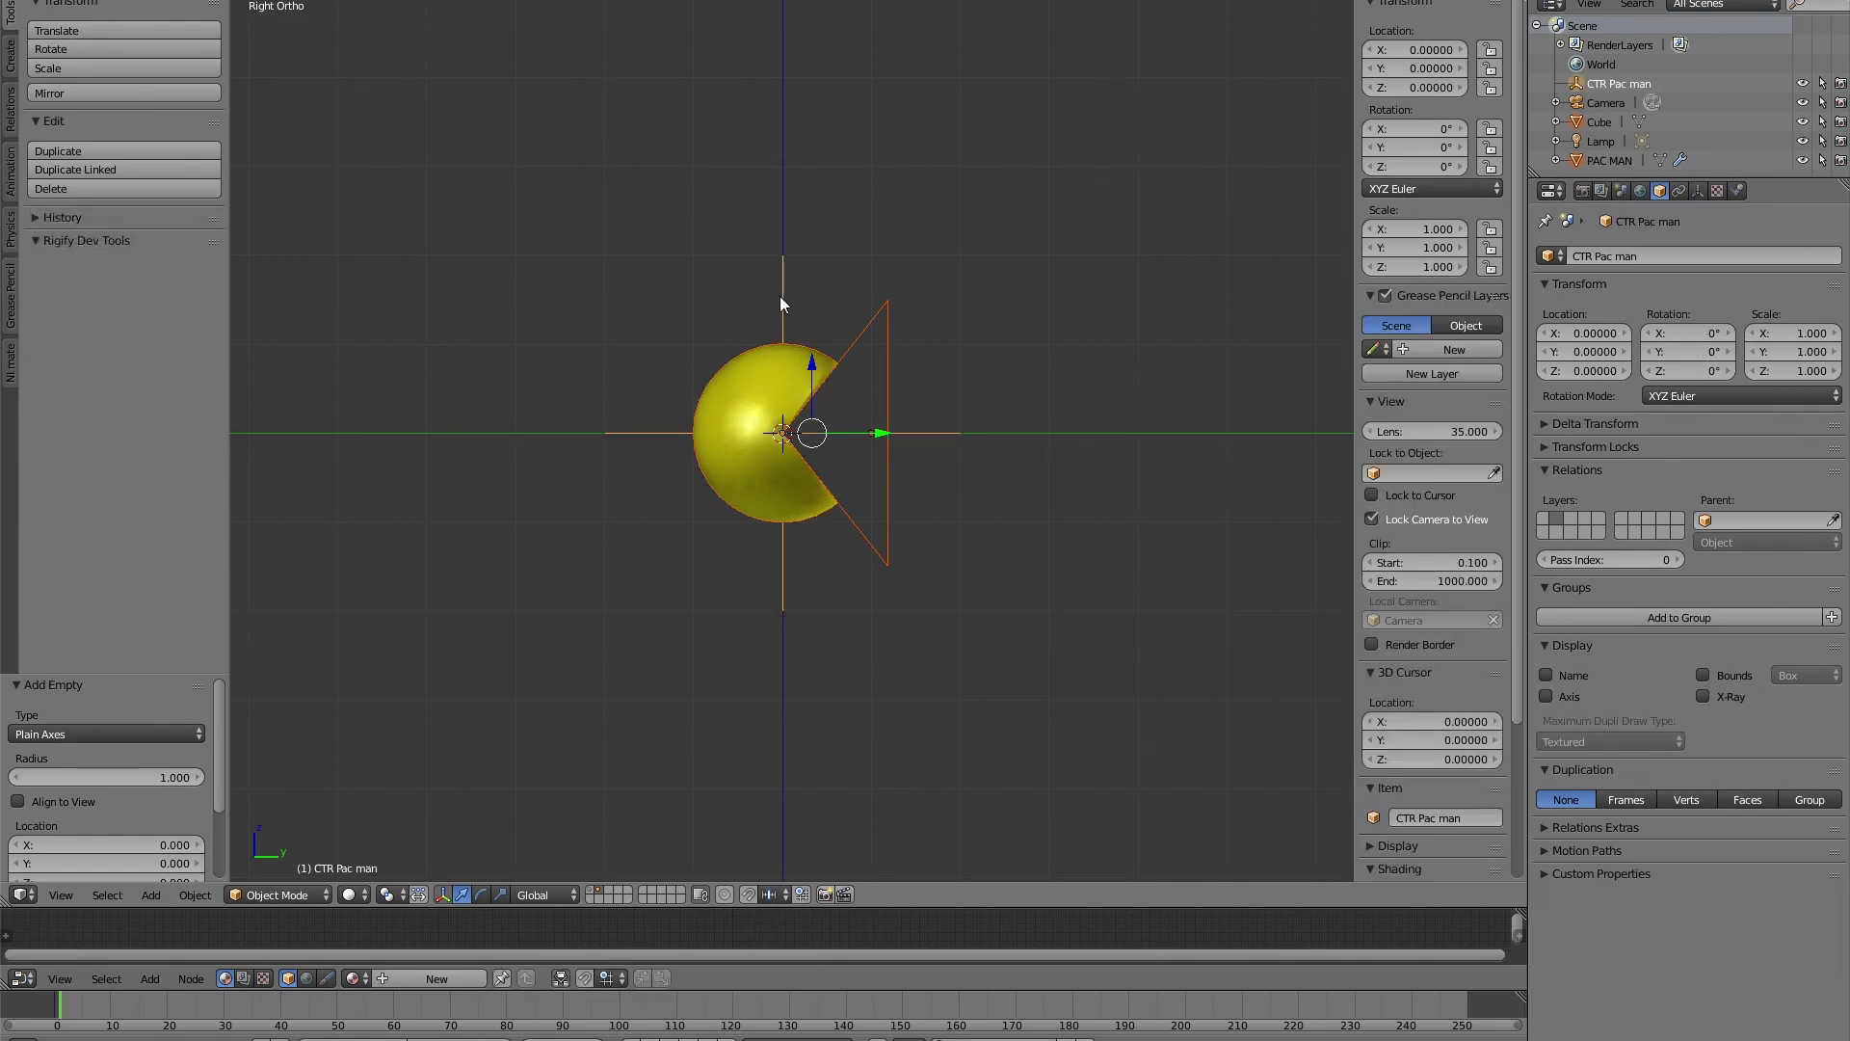
key("ctrl+p")
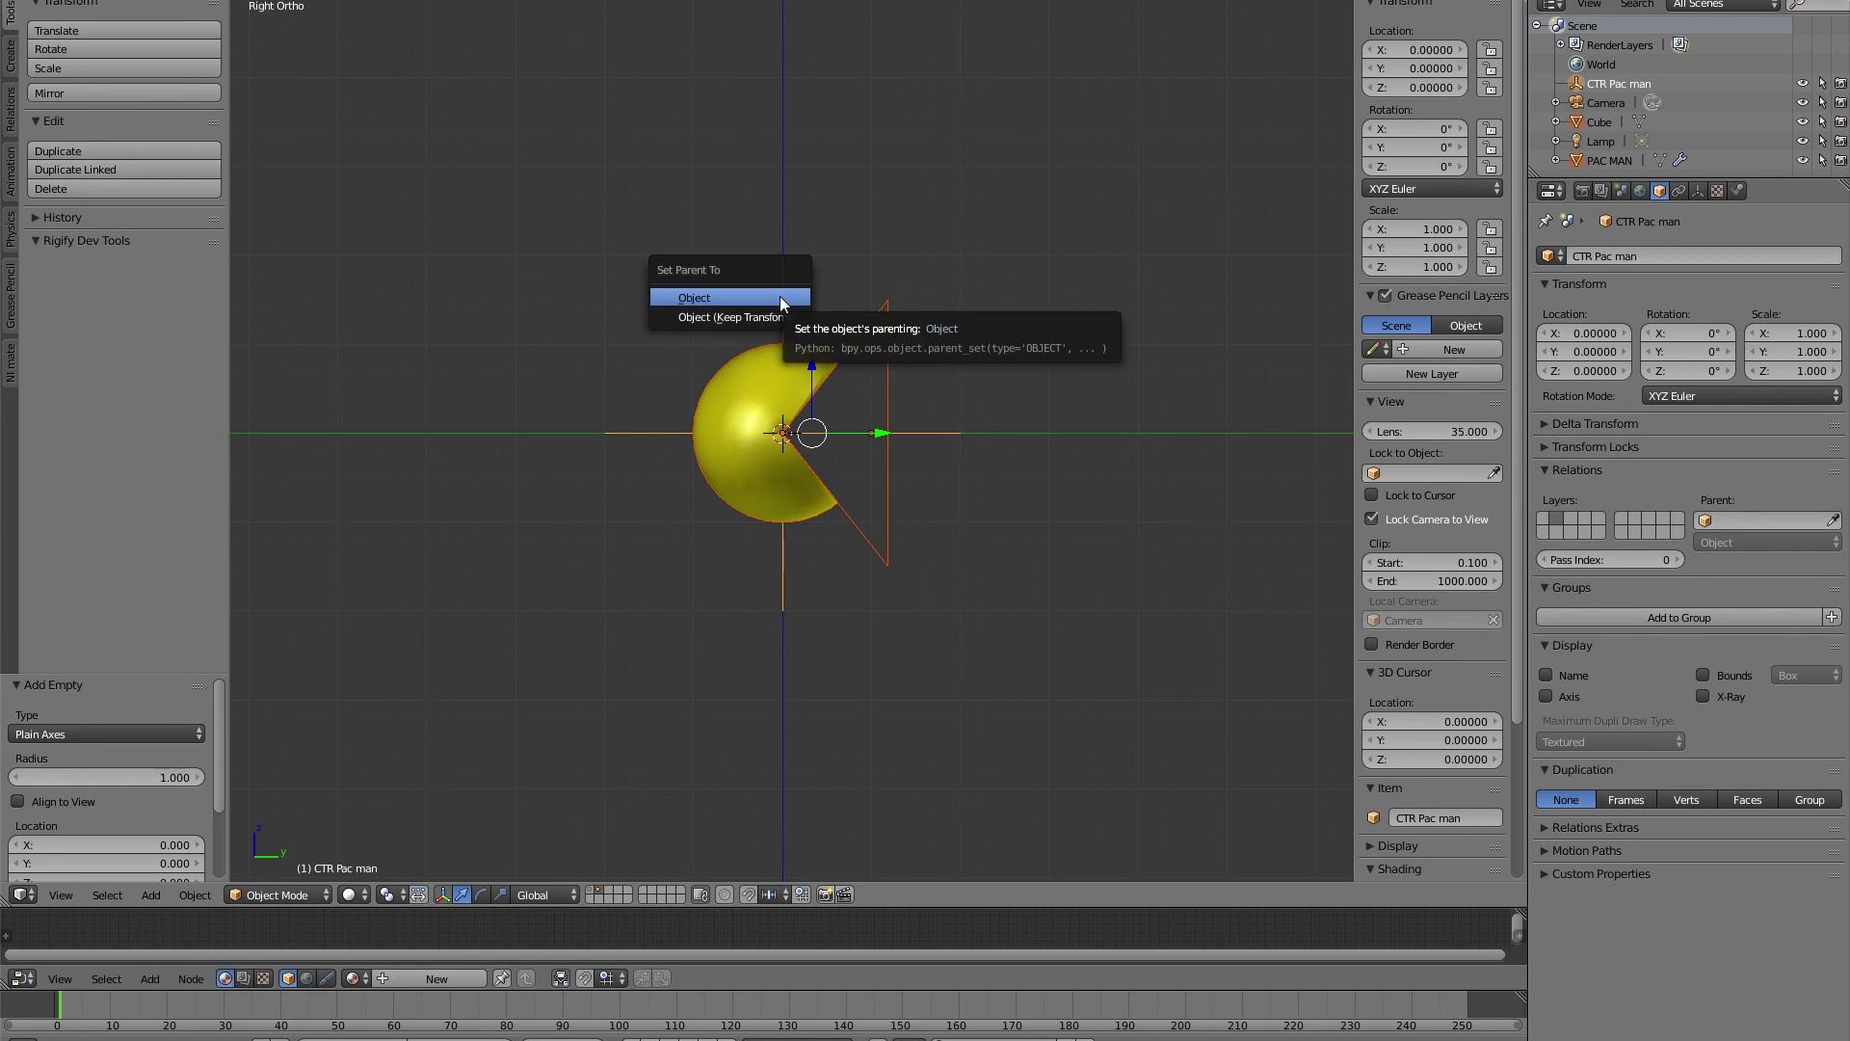
left_click(781, 301)
- Deselect PAC MAN and test moving the rig via the empty, cancelling the move
right_click(781, 301)
scroll(964, 381, "down", 3)
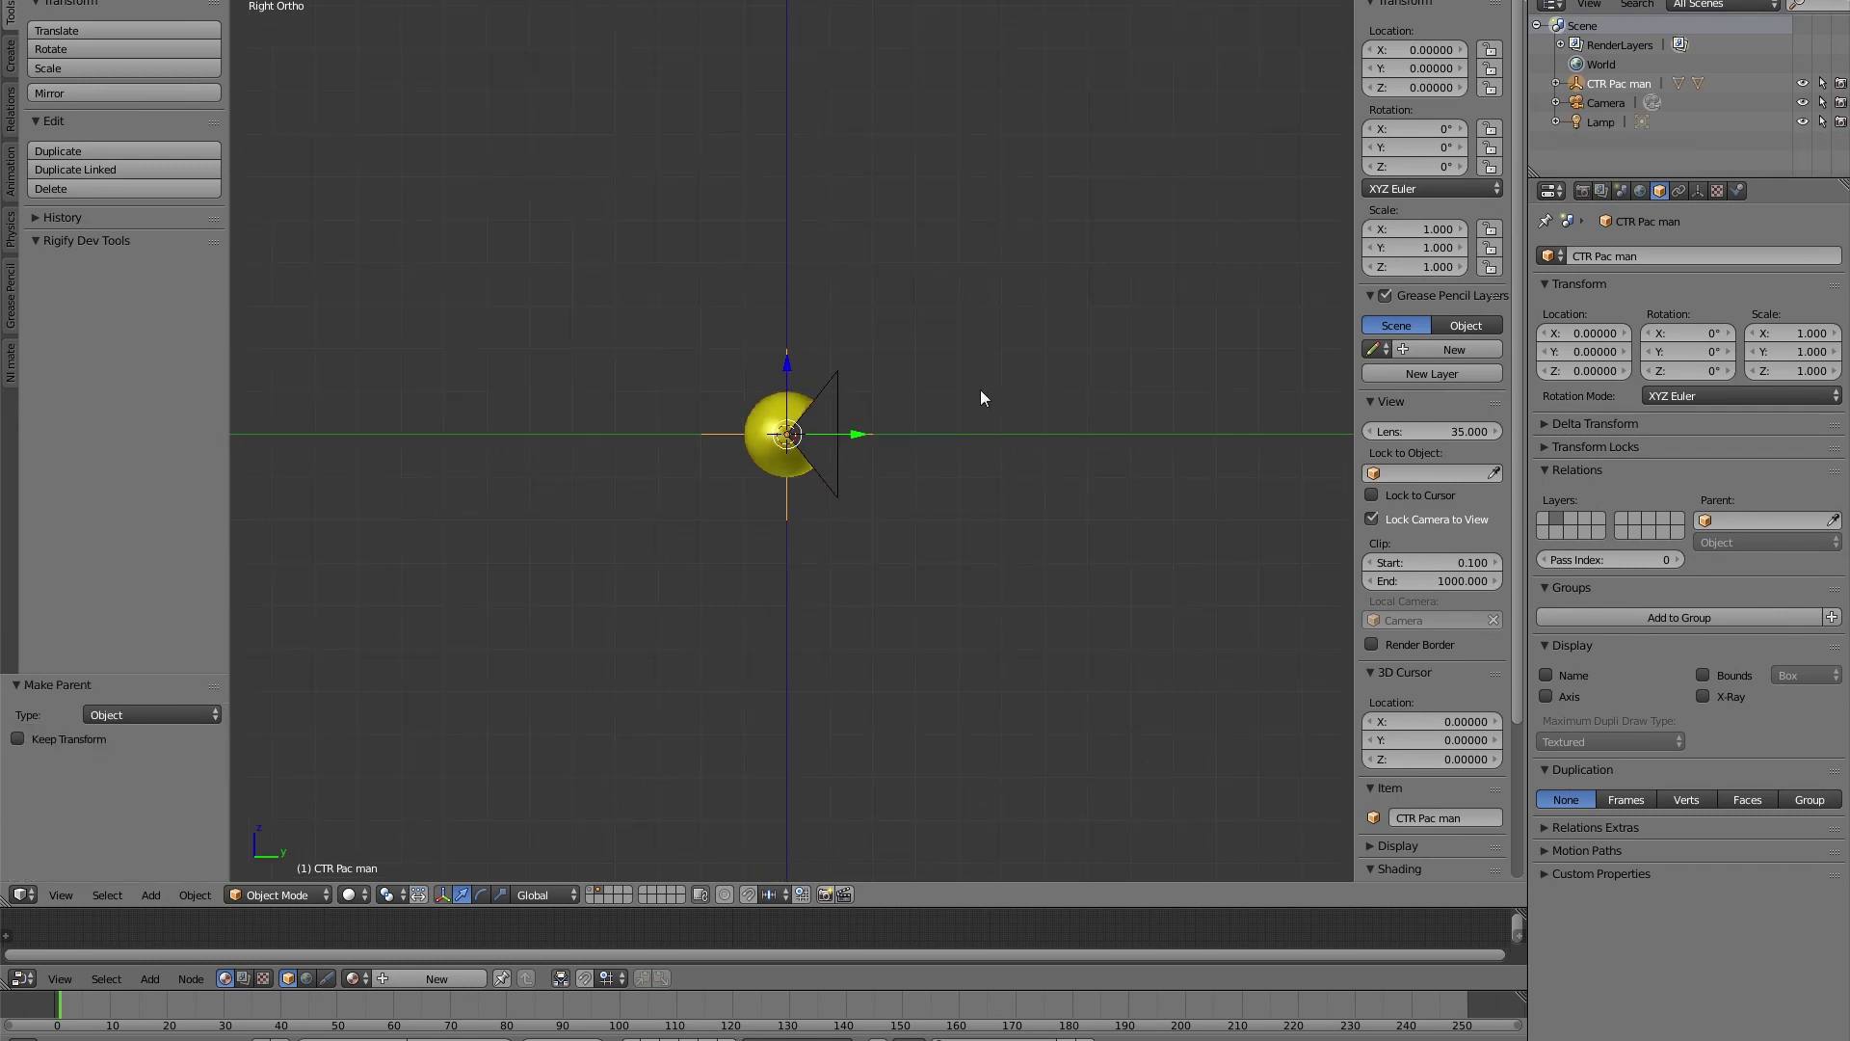
key("g")
right_click(474, 410)
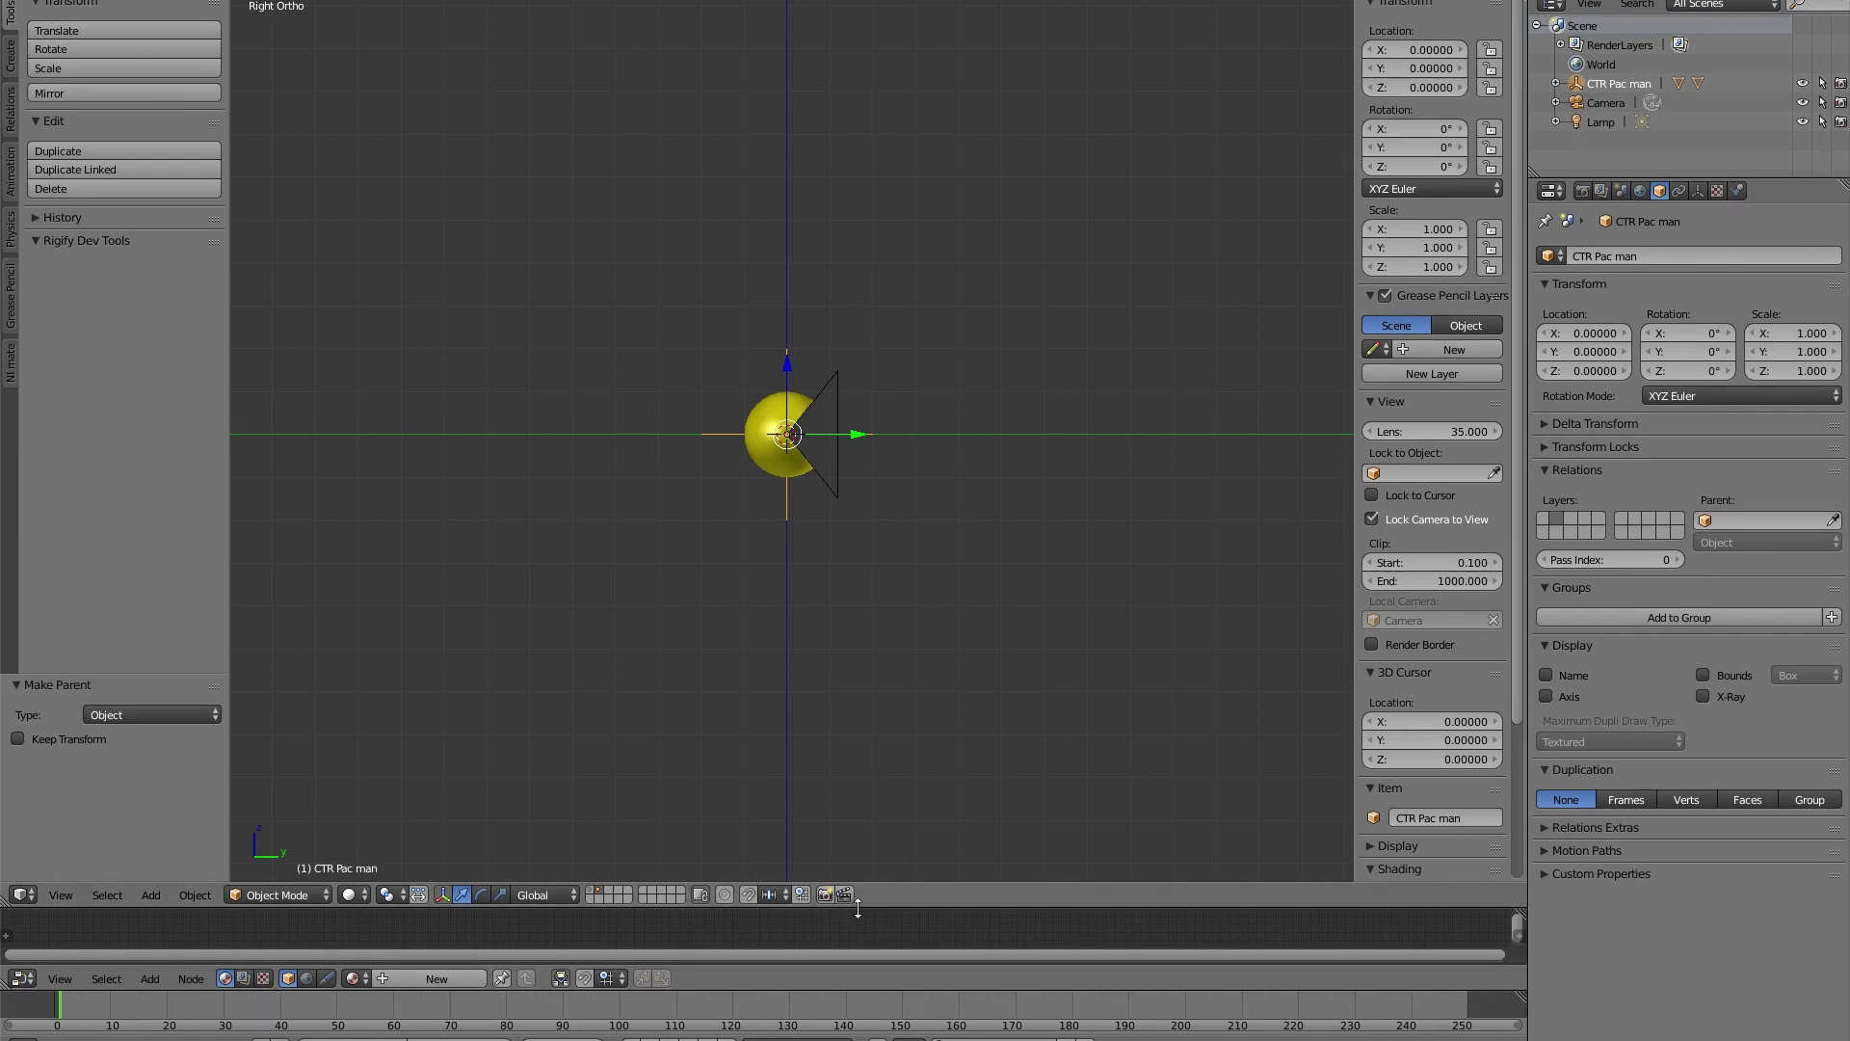
- Enlarge the lower editor area and switch it to the Graph Editor
left_click_drag(866, 906, 866, 623)
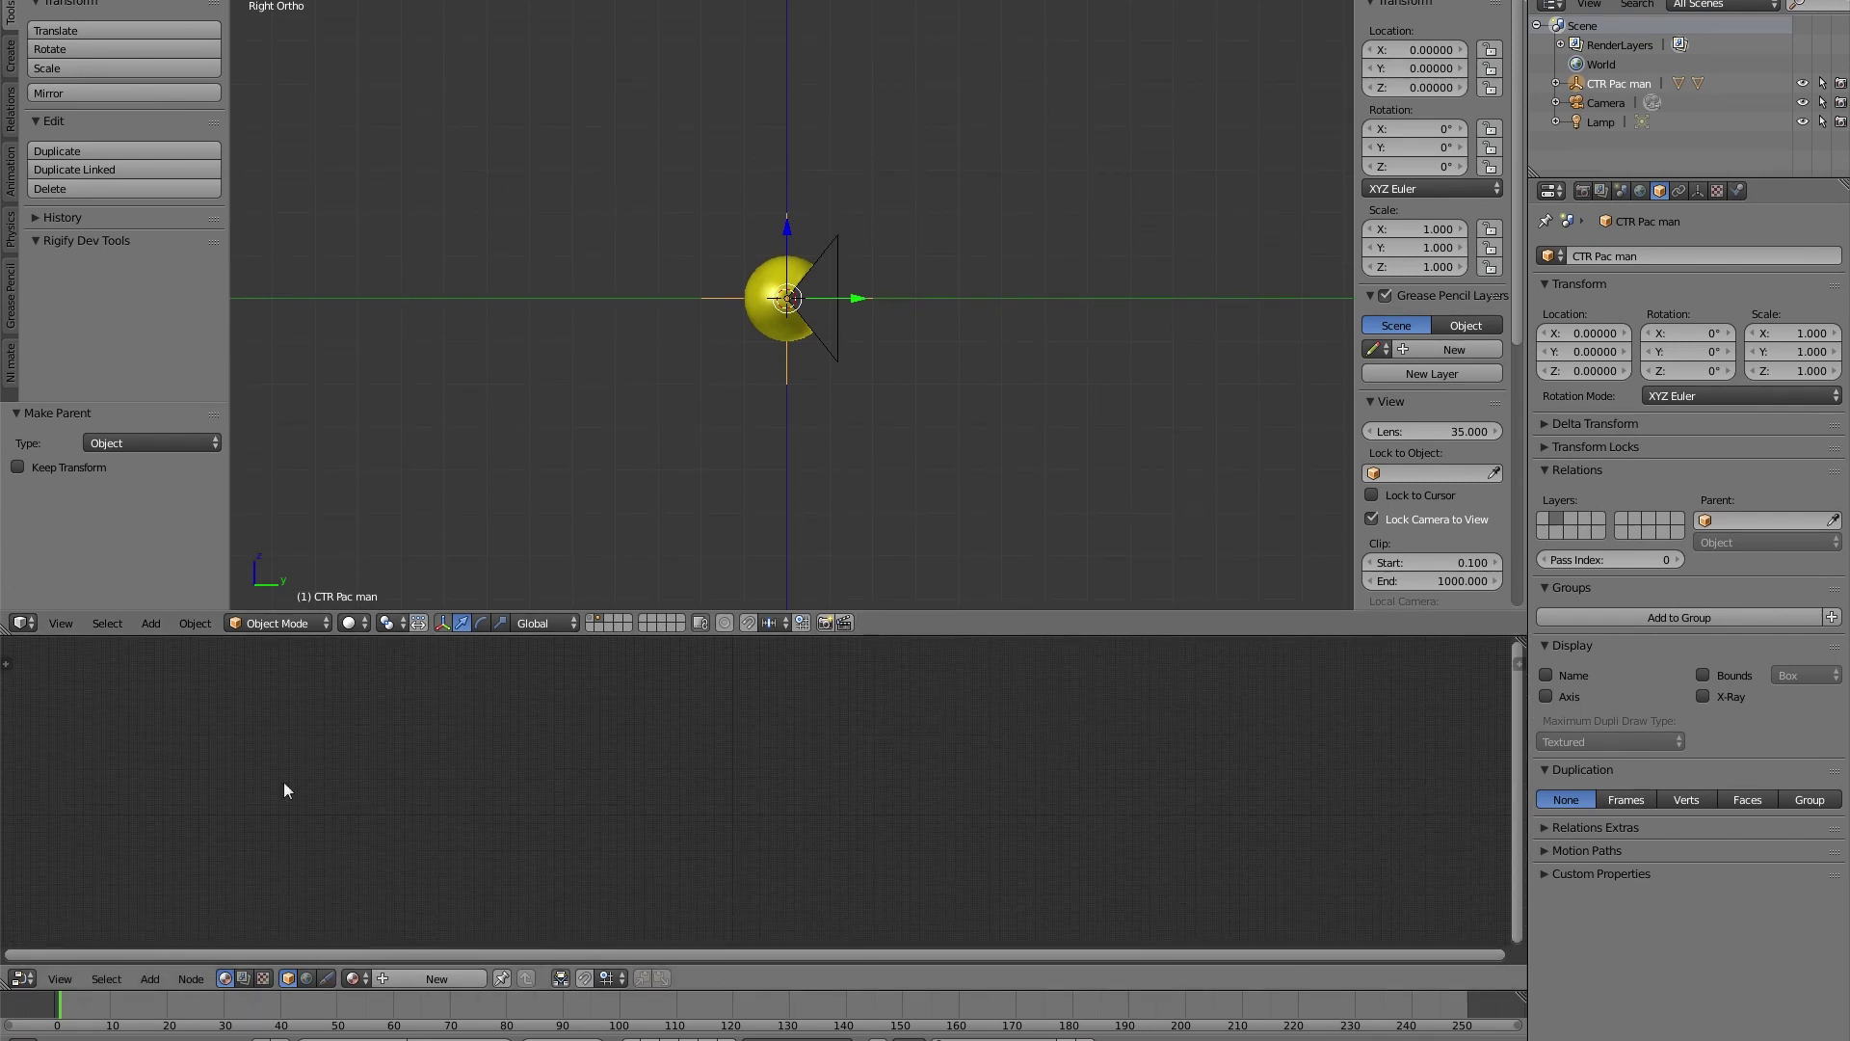
left_click(22, 978)
left_click(60, 906)
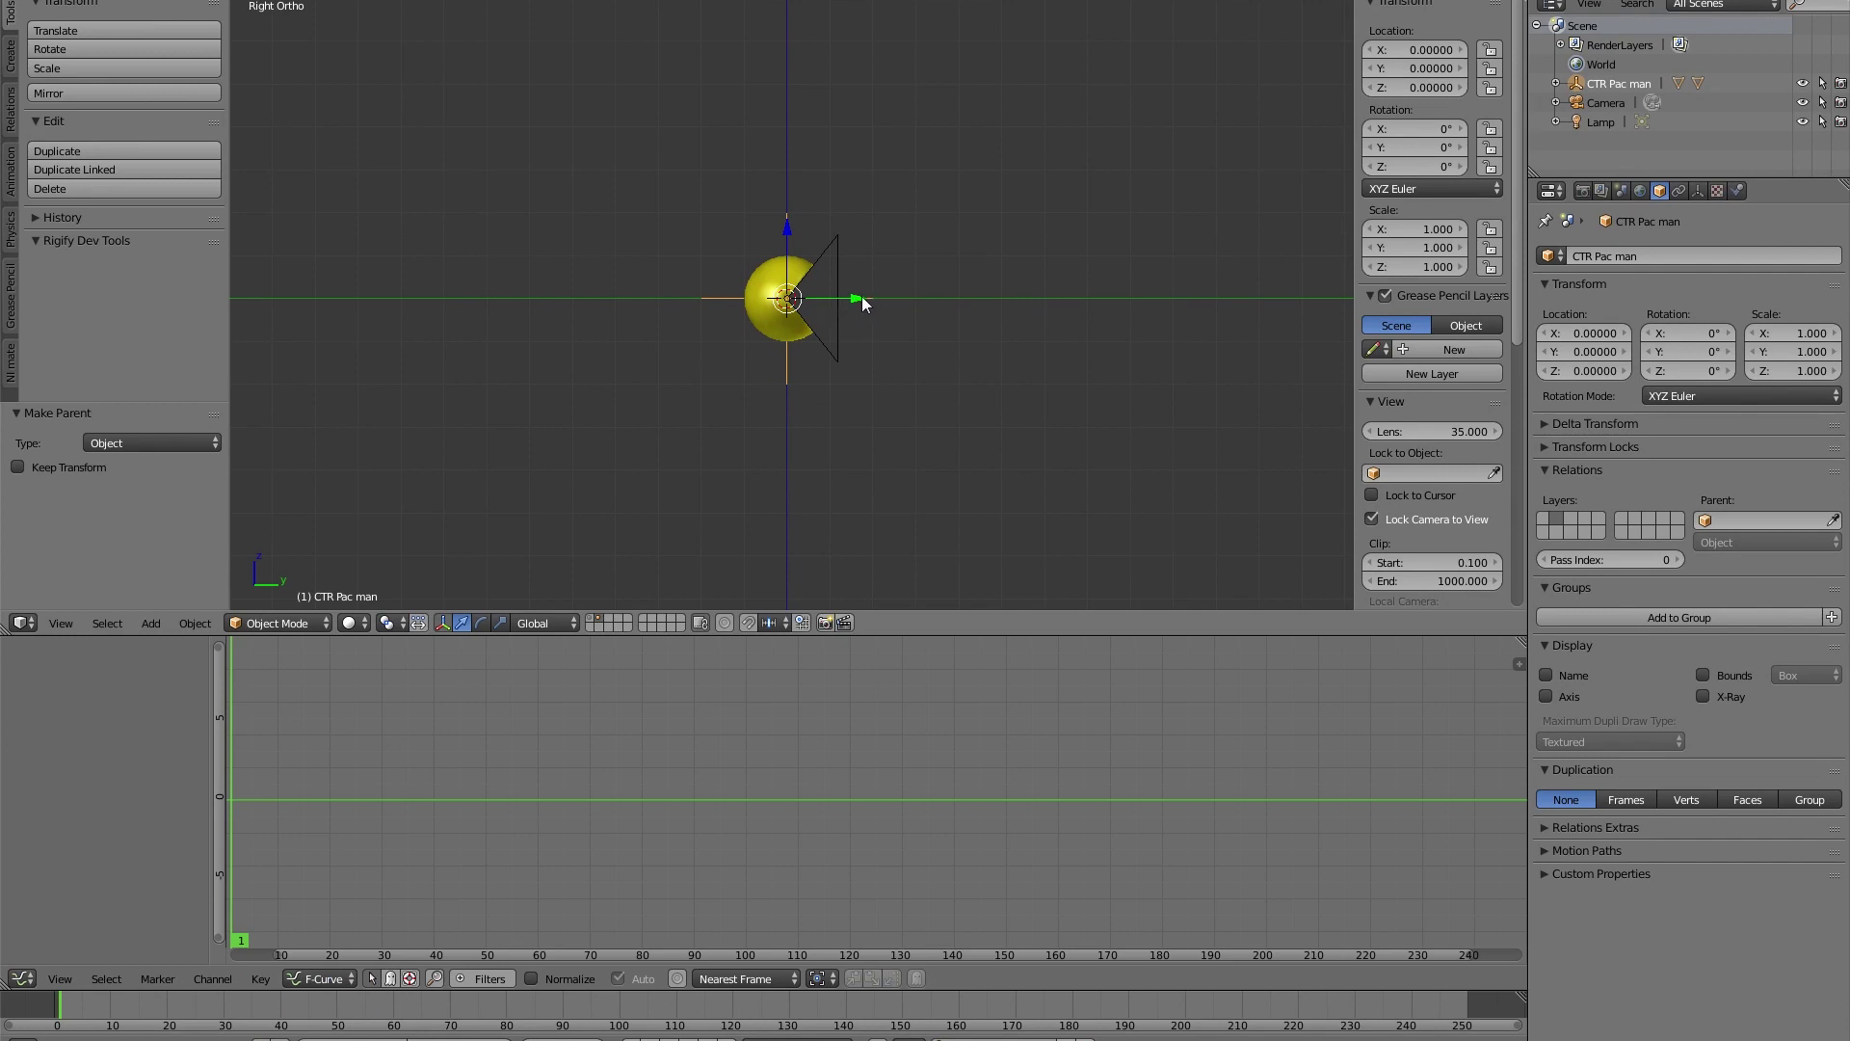
- Keyframe CTR Pac man's location at Y −11.05 on frame 1 and Y 11.19 on frame 50
left_click_drag(860, 304, 386, 304)
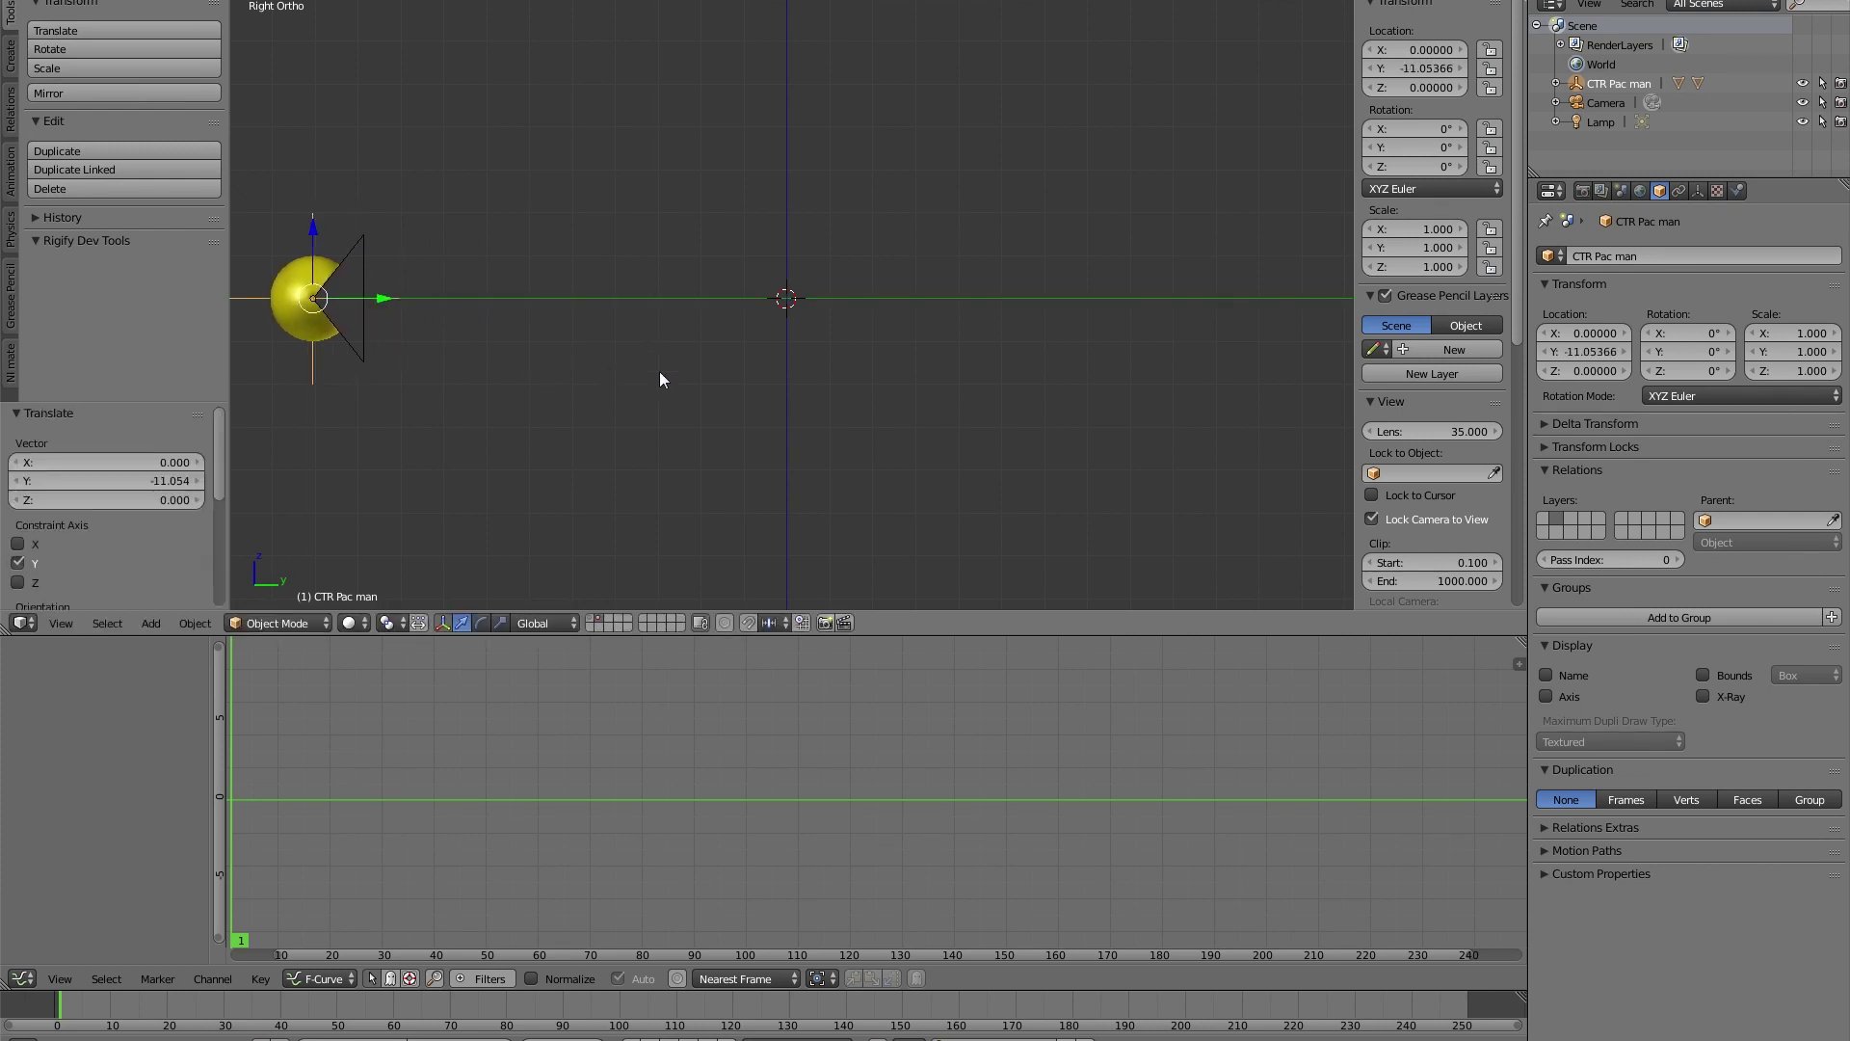
key("i")
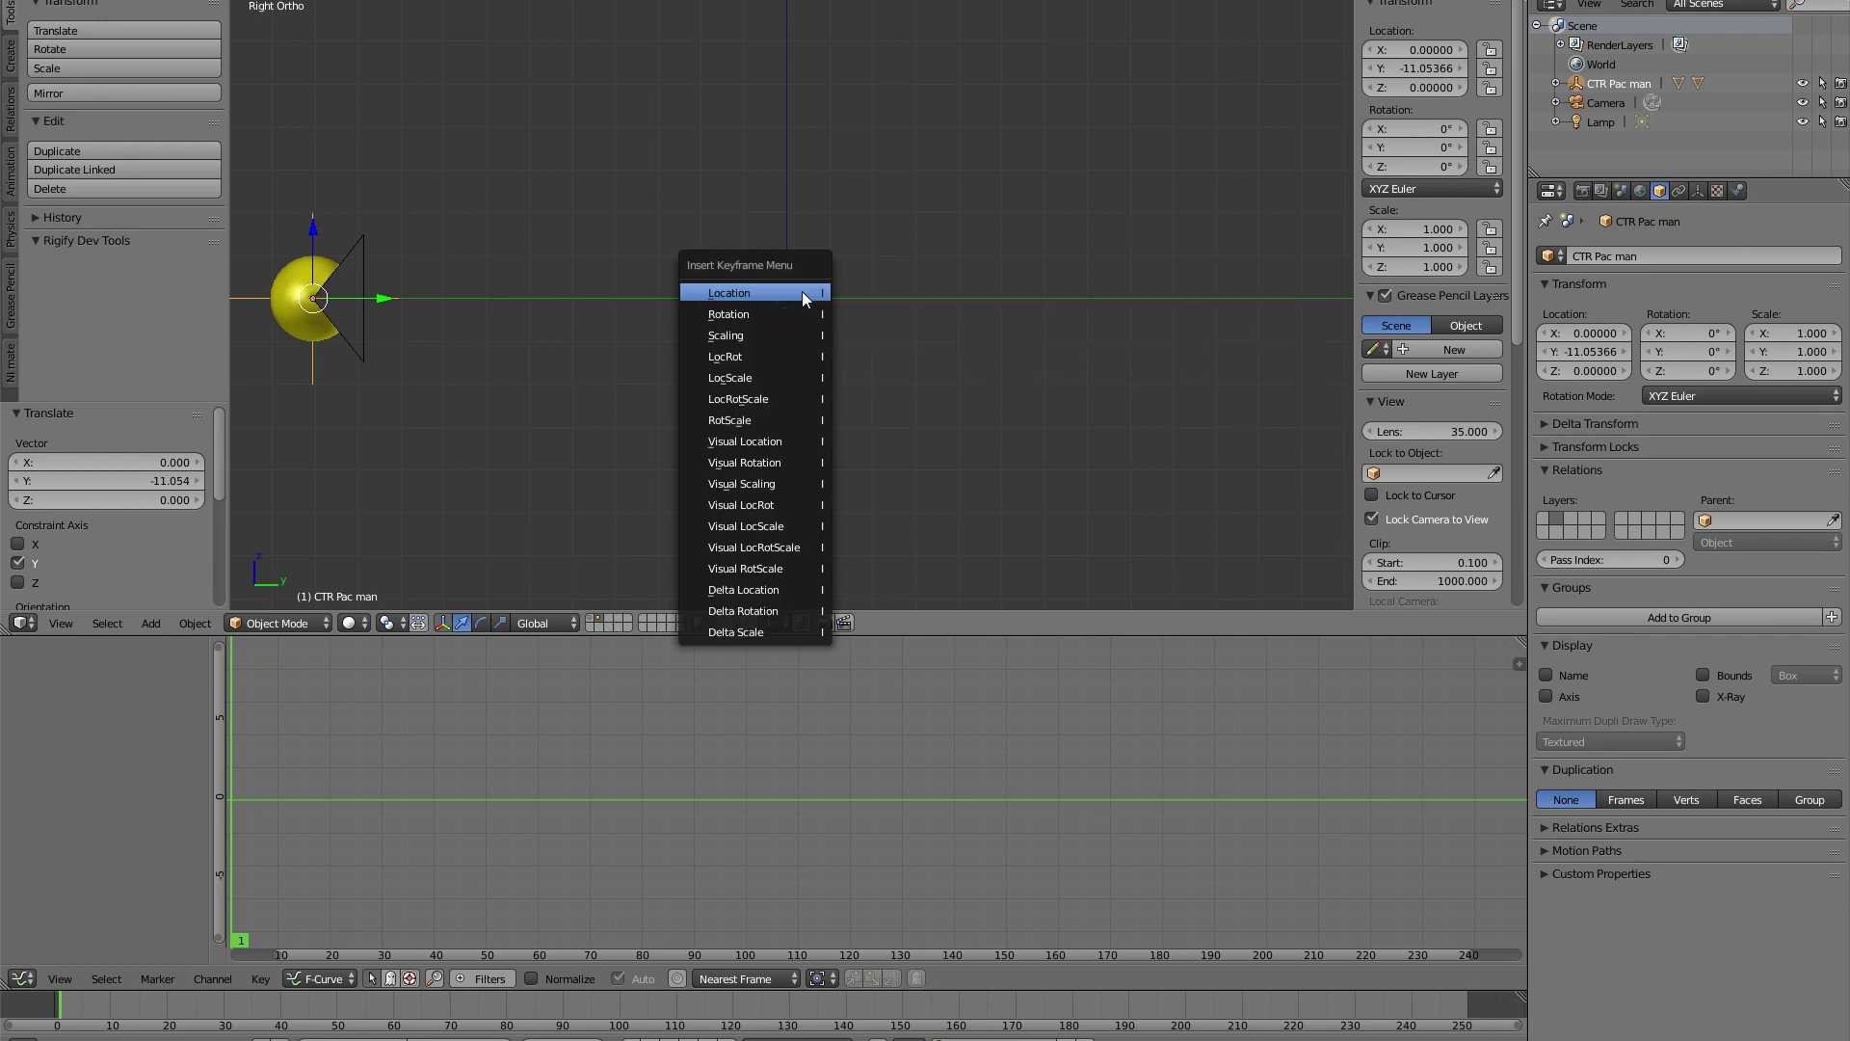
left_click(802, 292)
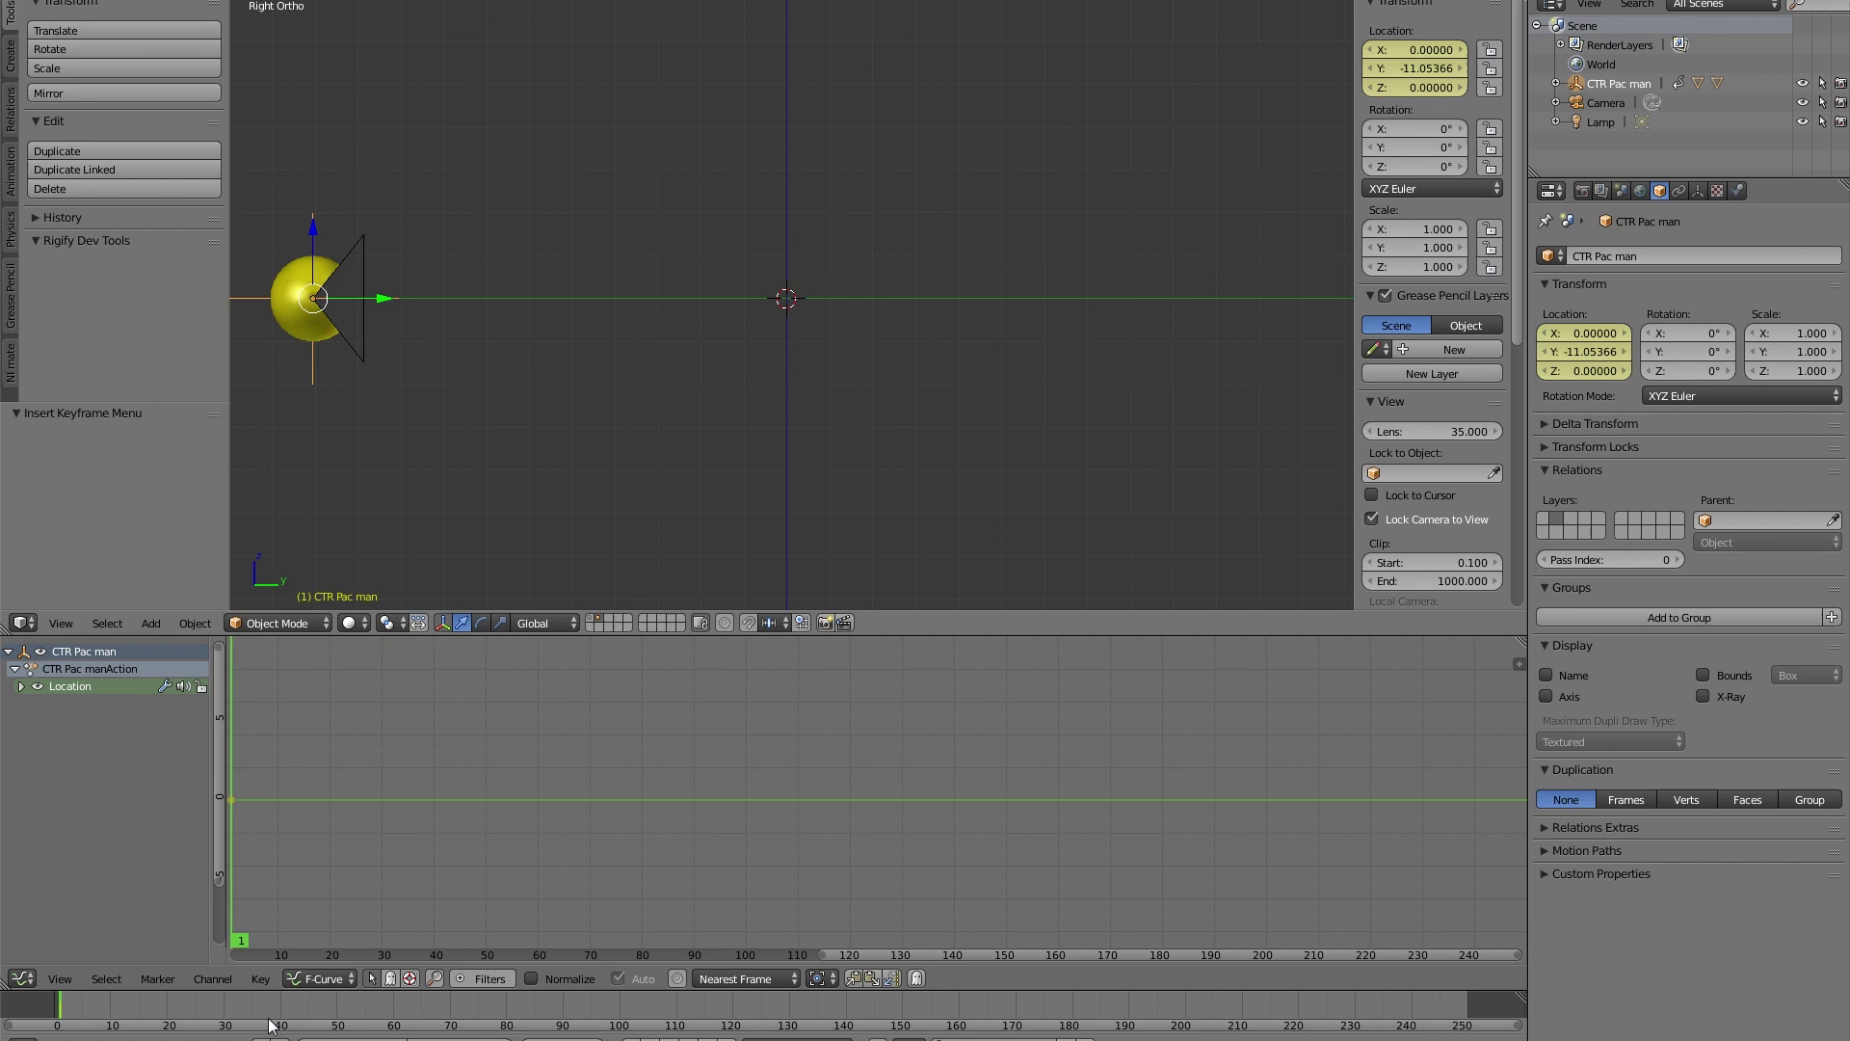
left_click(339, 1002)
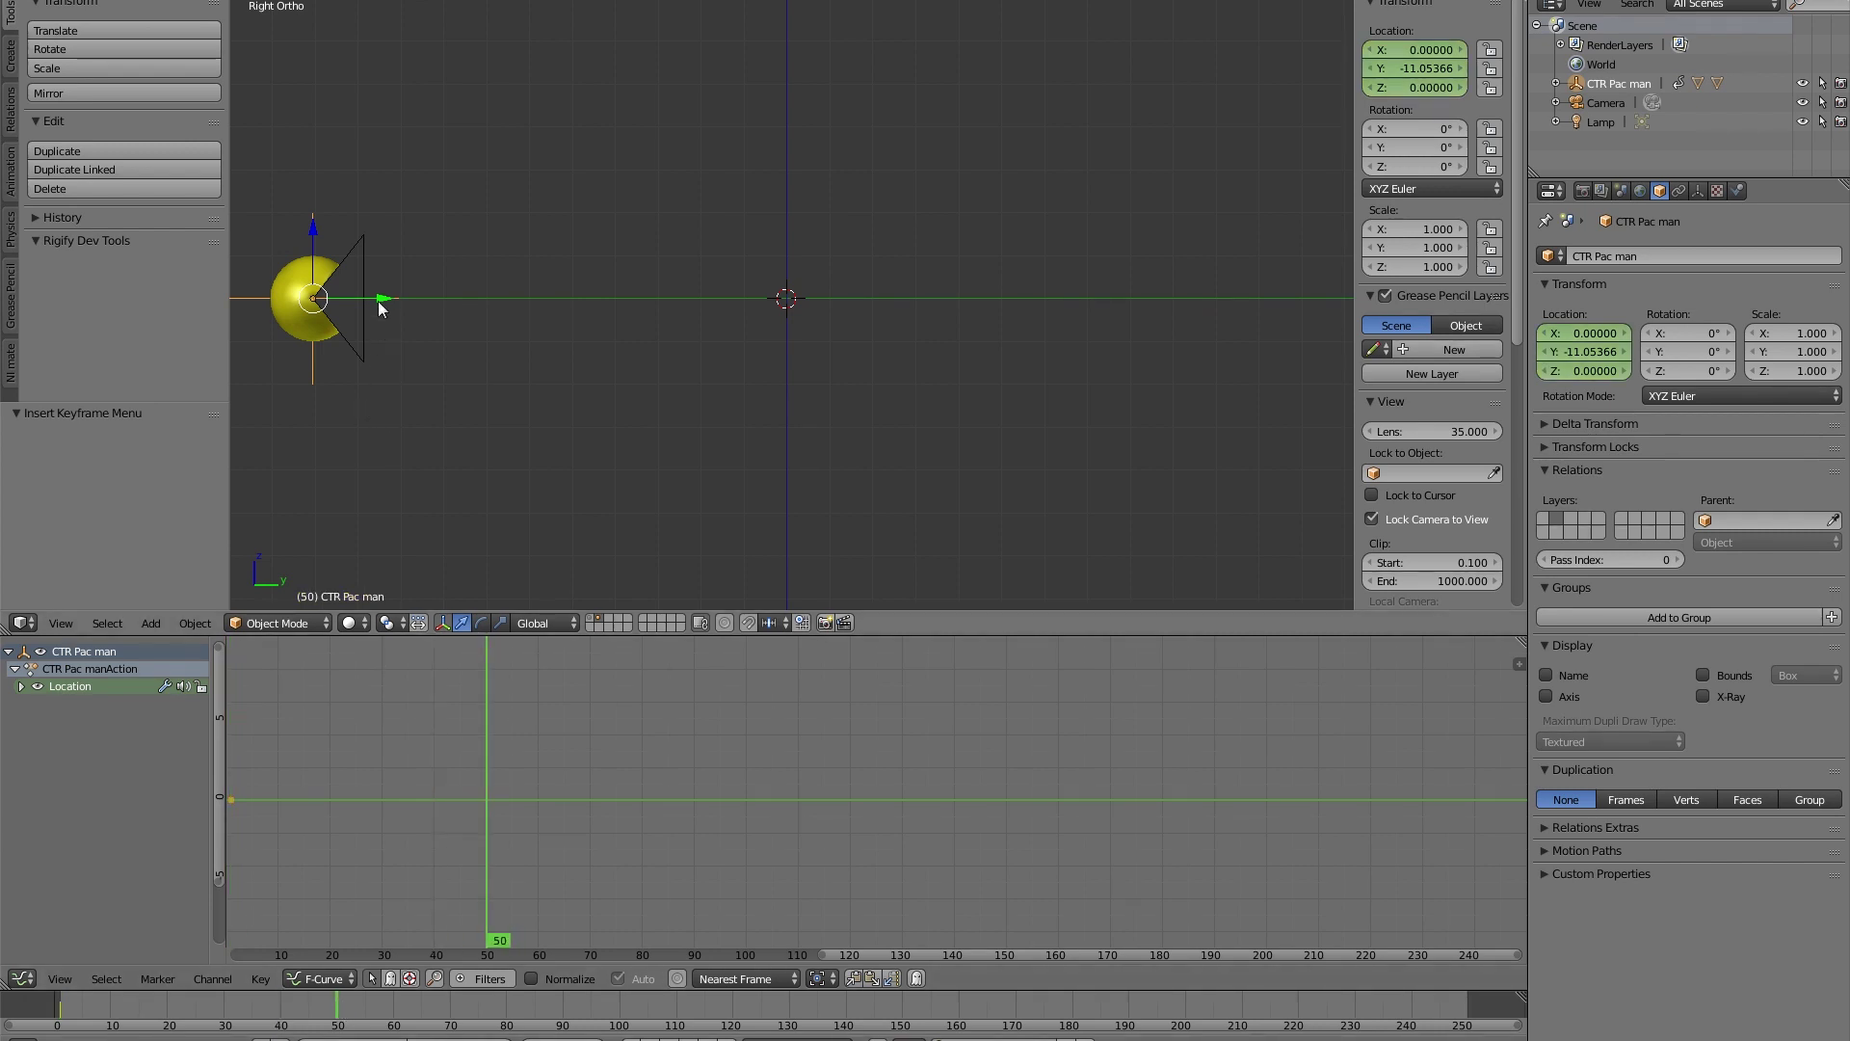
left_click_drag(381, 306, 1331, 352)
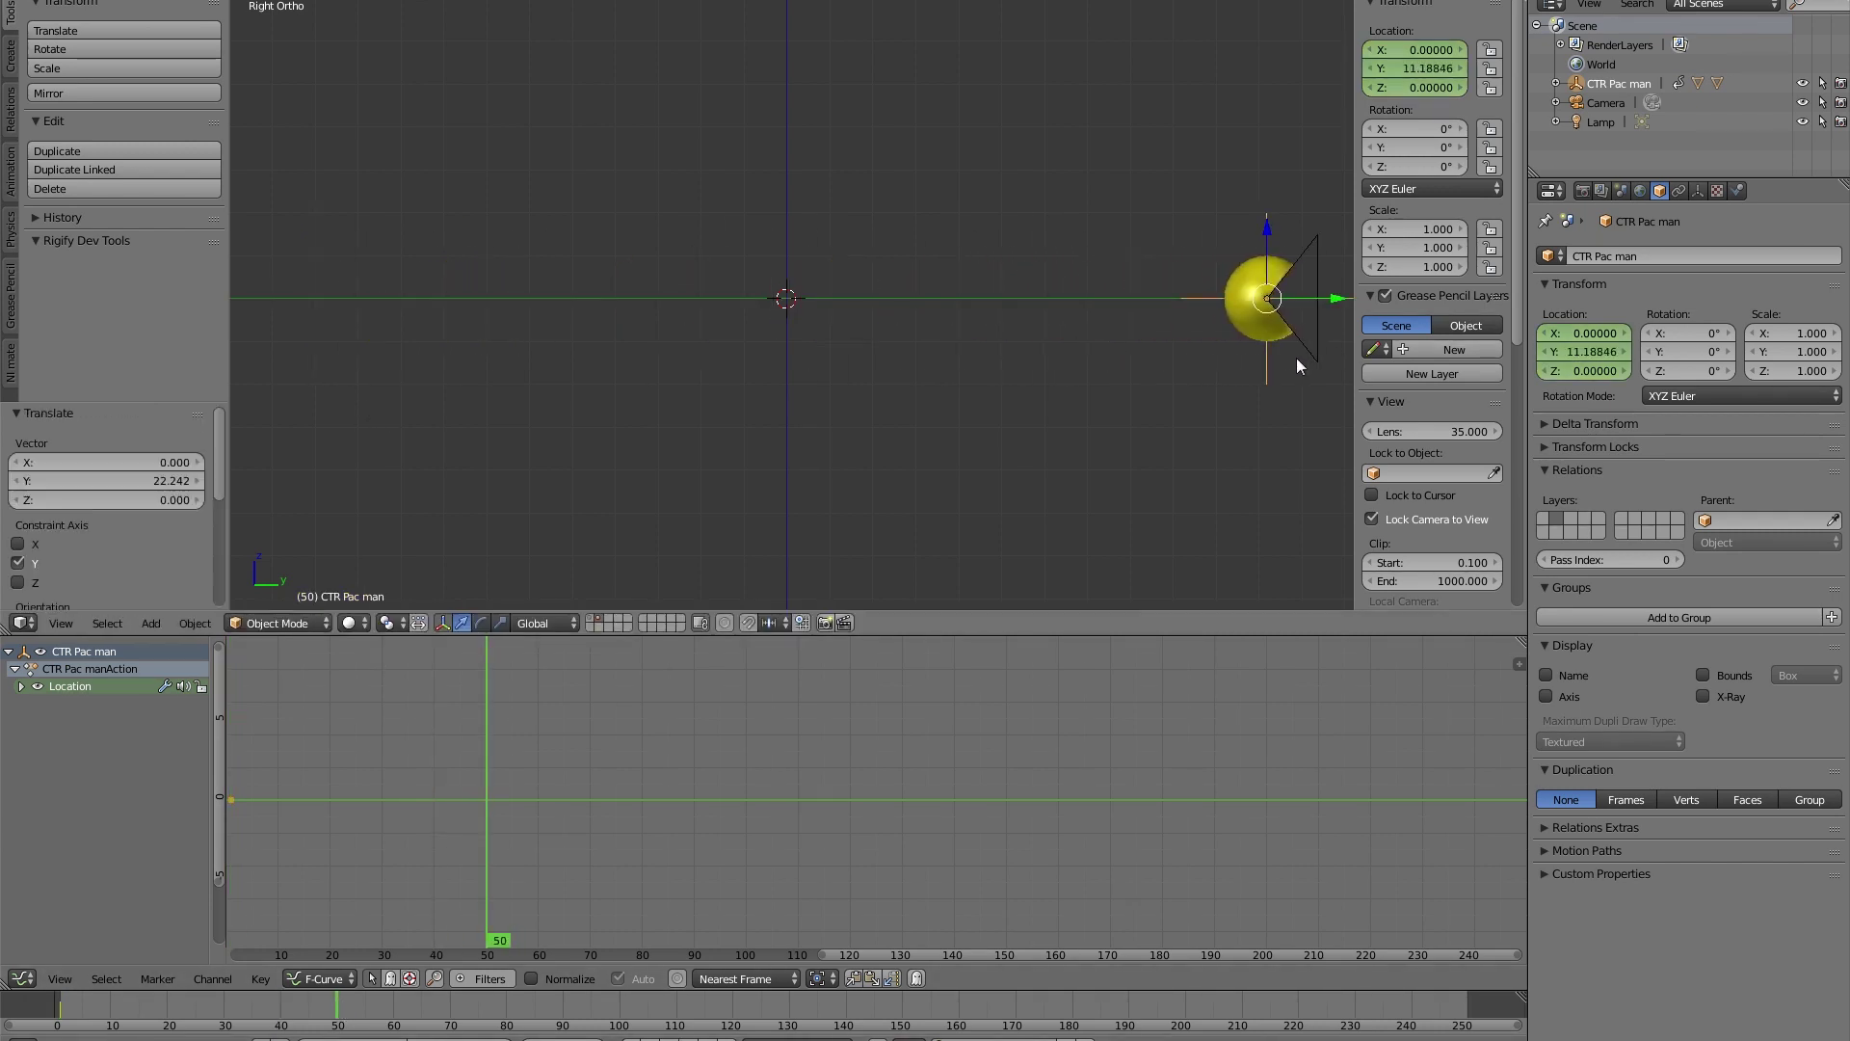
key("i")
left_click(1273, 366)
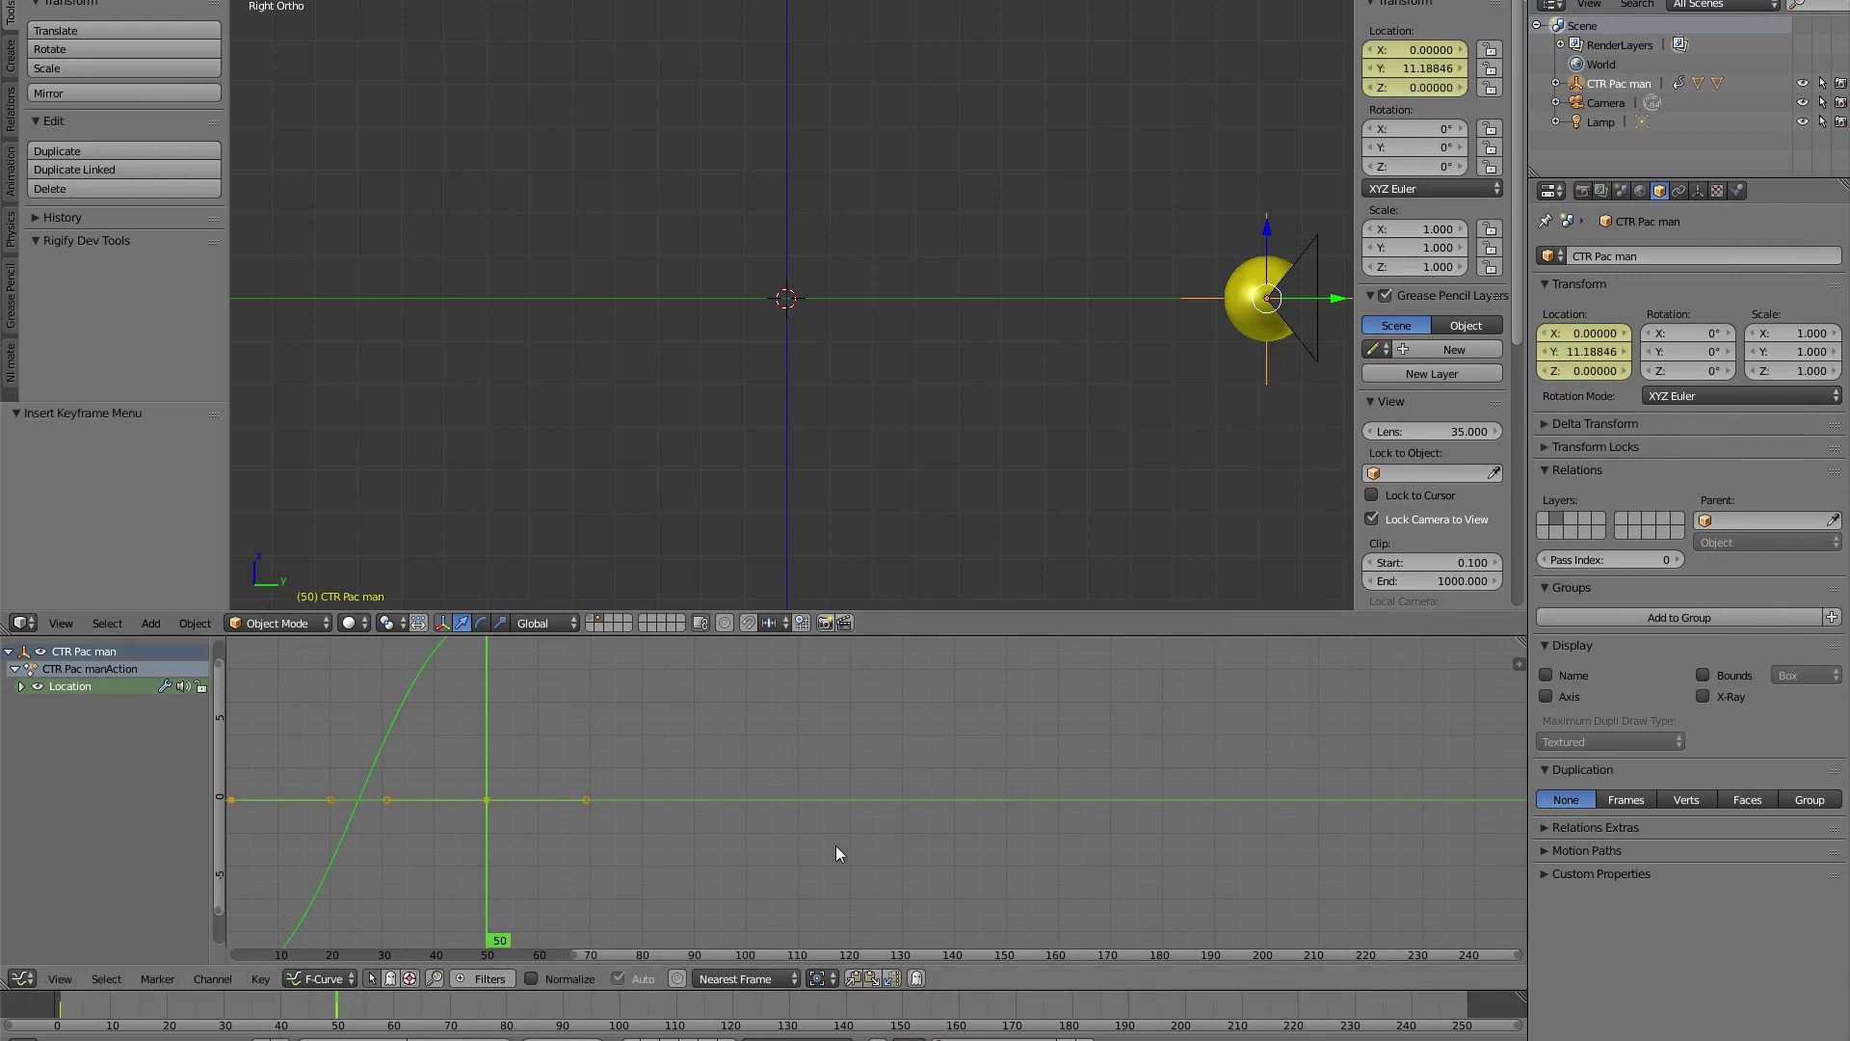
key("KP_Decimal")
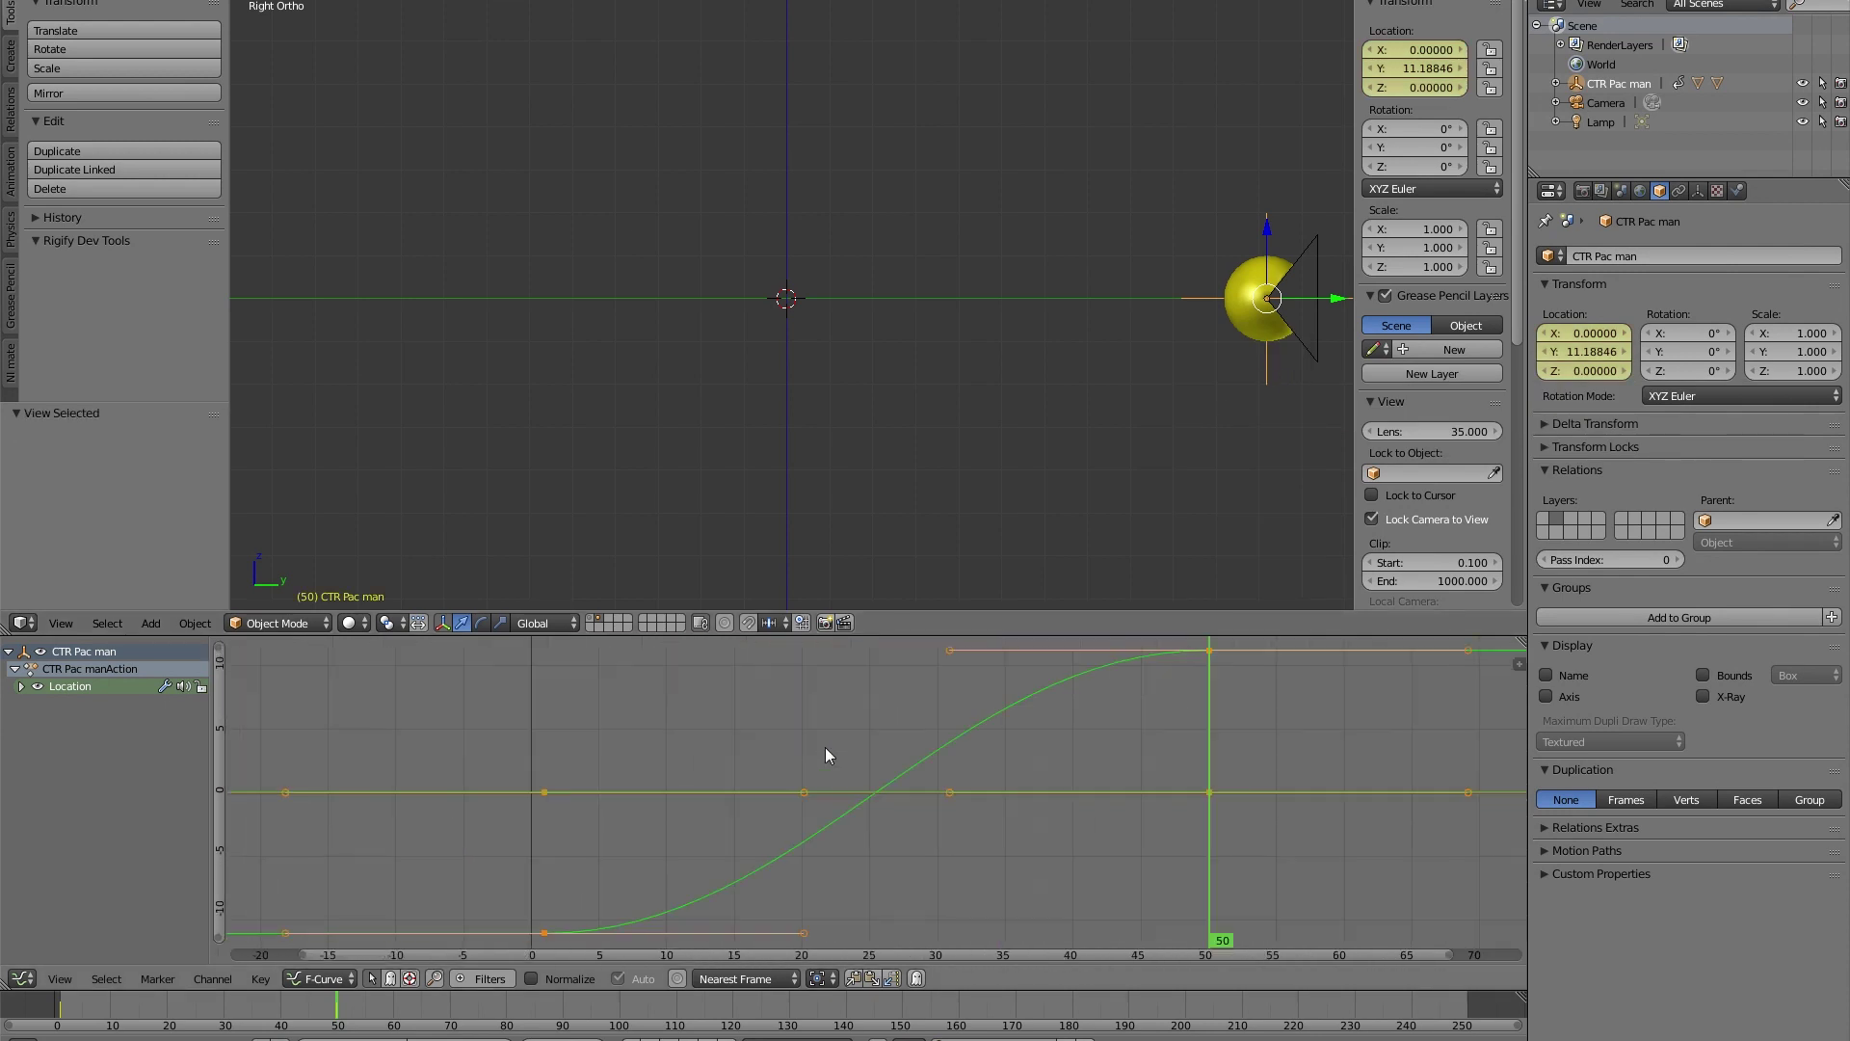
- Make the location curve linear and preview the motion from frame 1
key("t")
left_click(1008, 750)
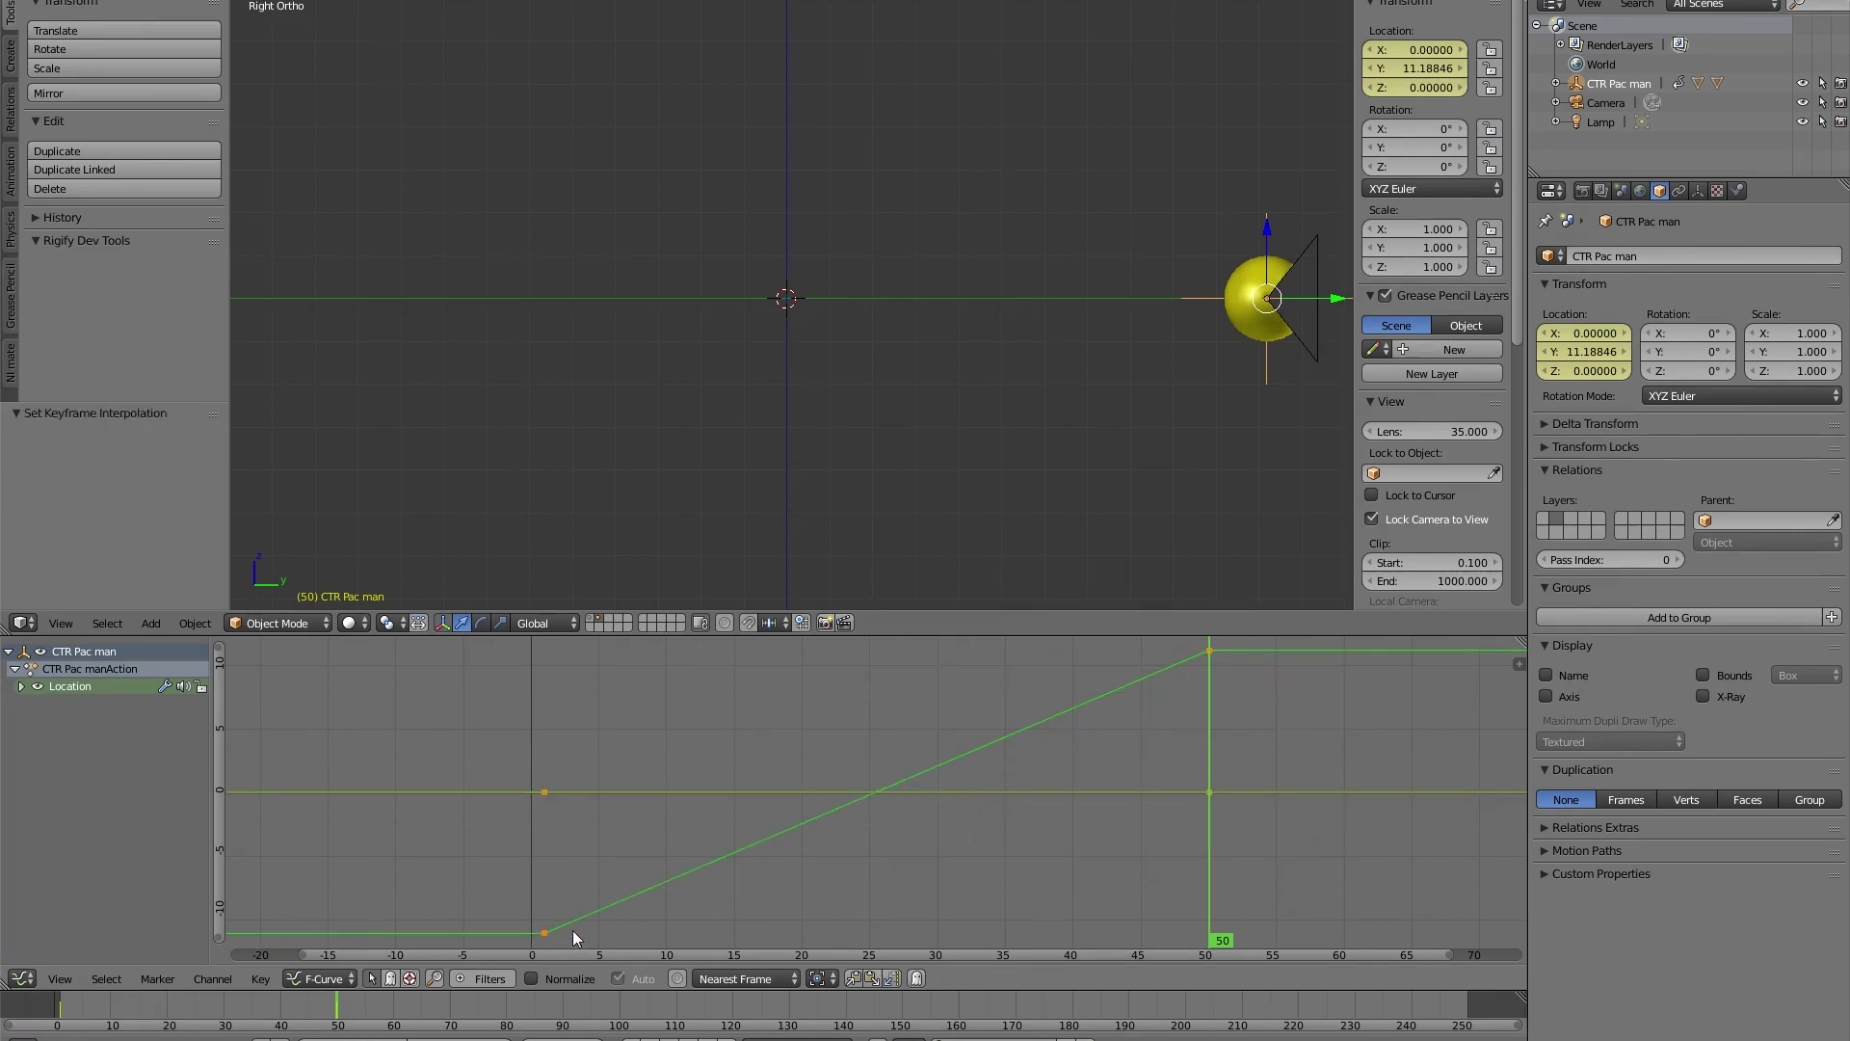
key("shift+Left")
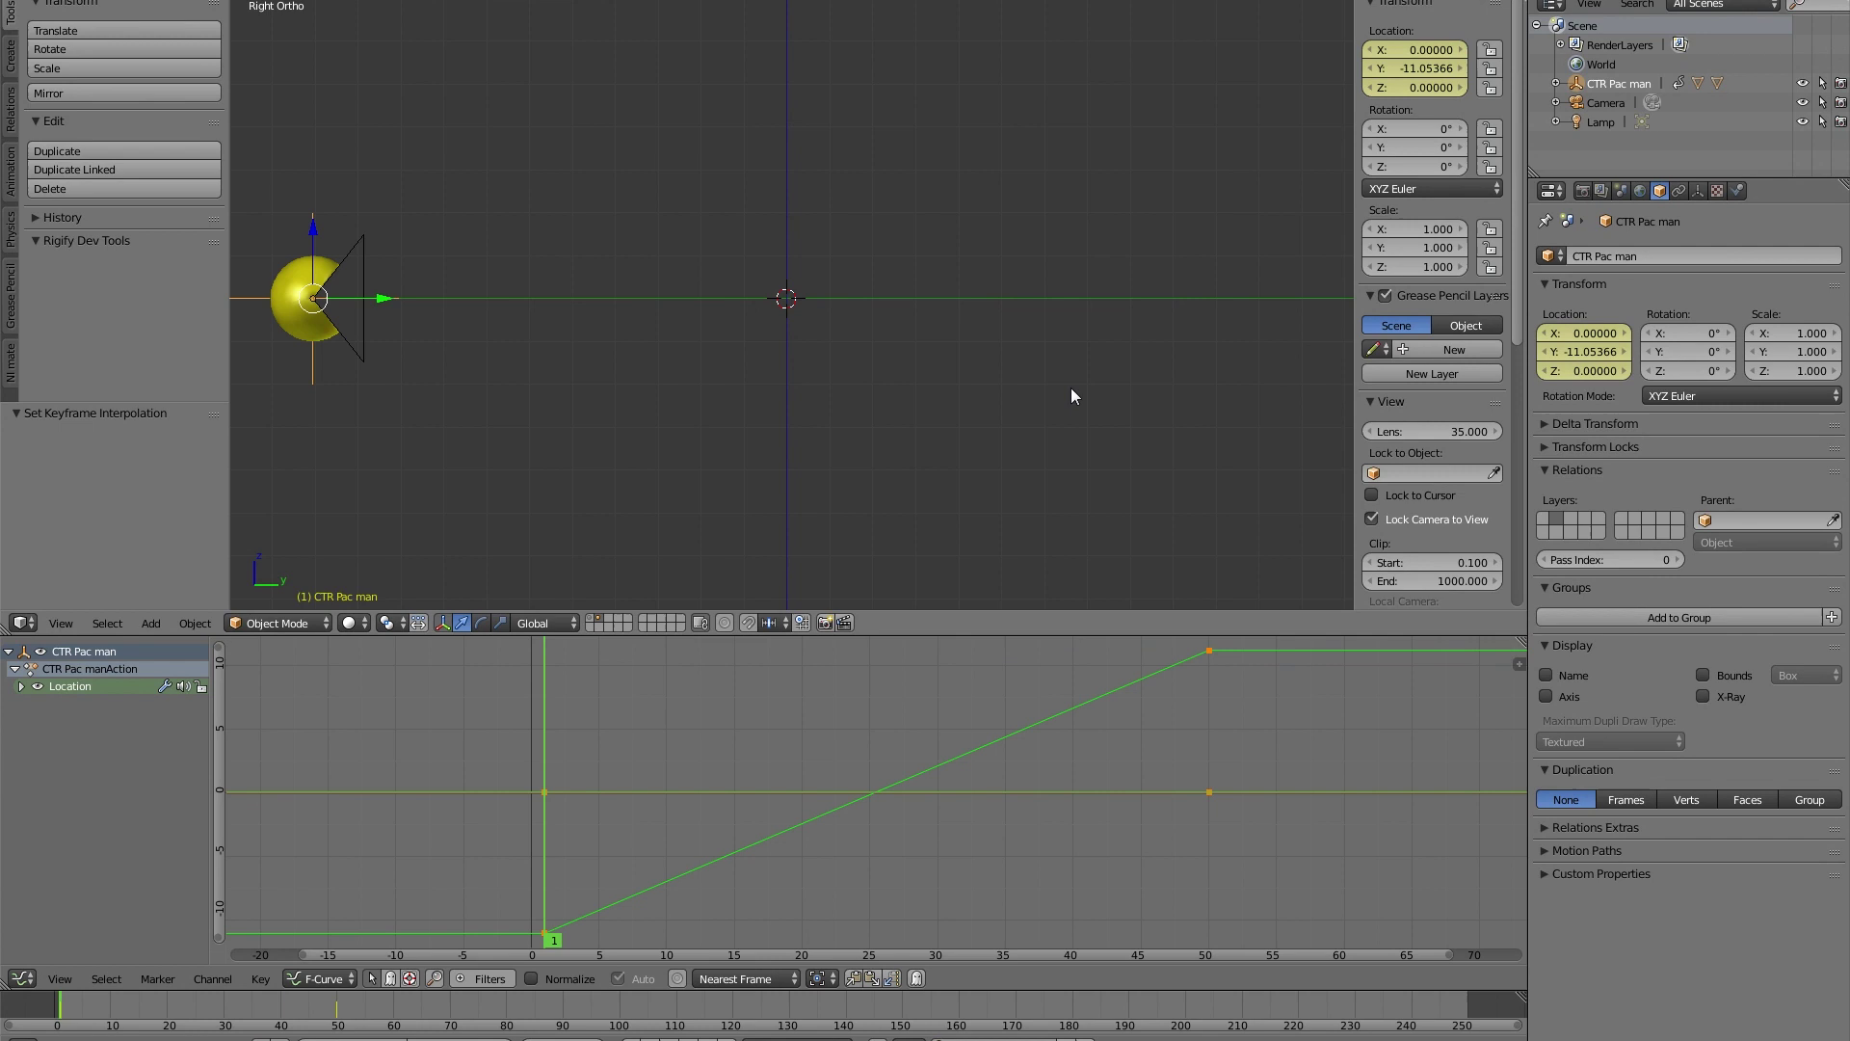
key("alt+a")
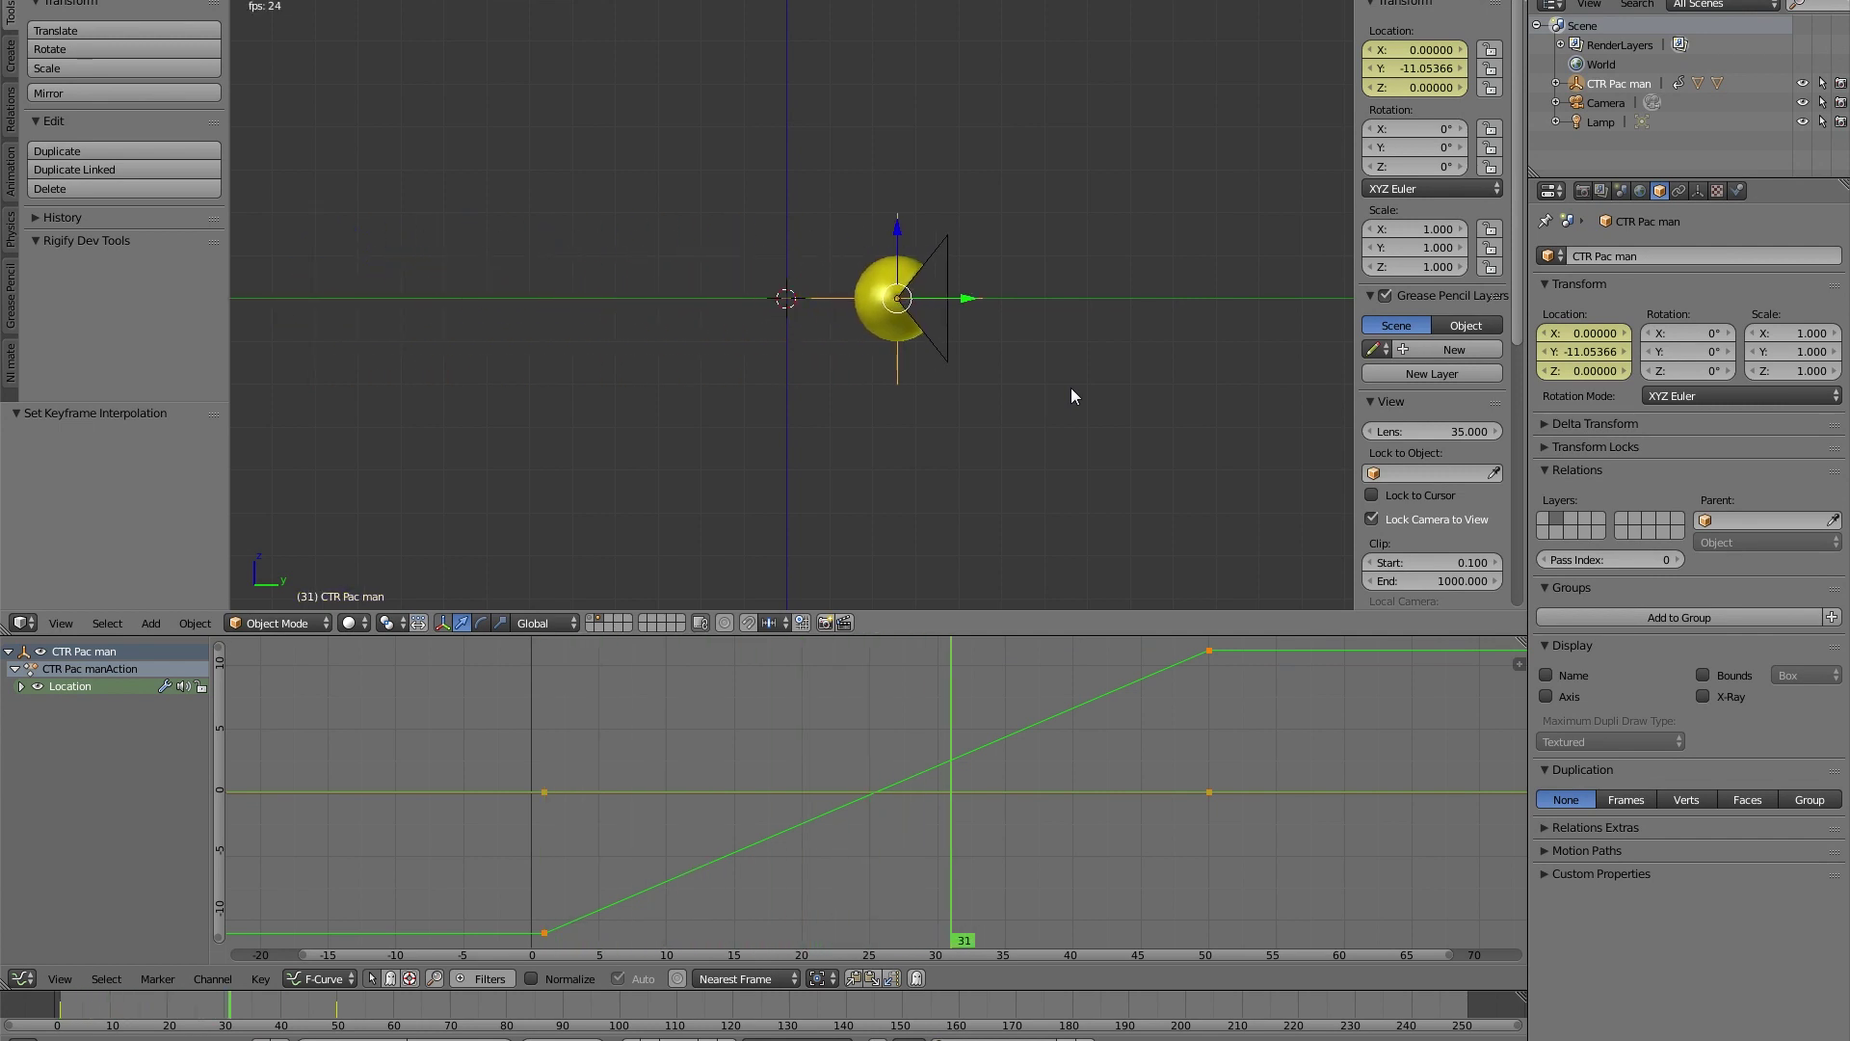
key("alt+a")
- Set the scene end frame to 50 and replay the animation to check it
left_click(332, 1012)
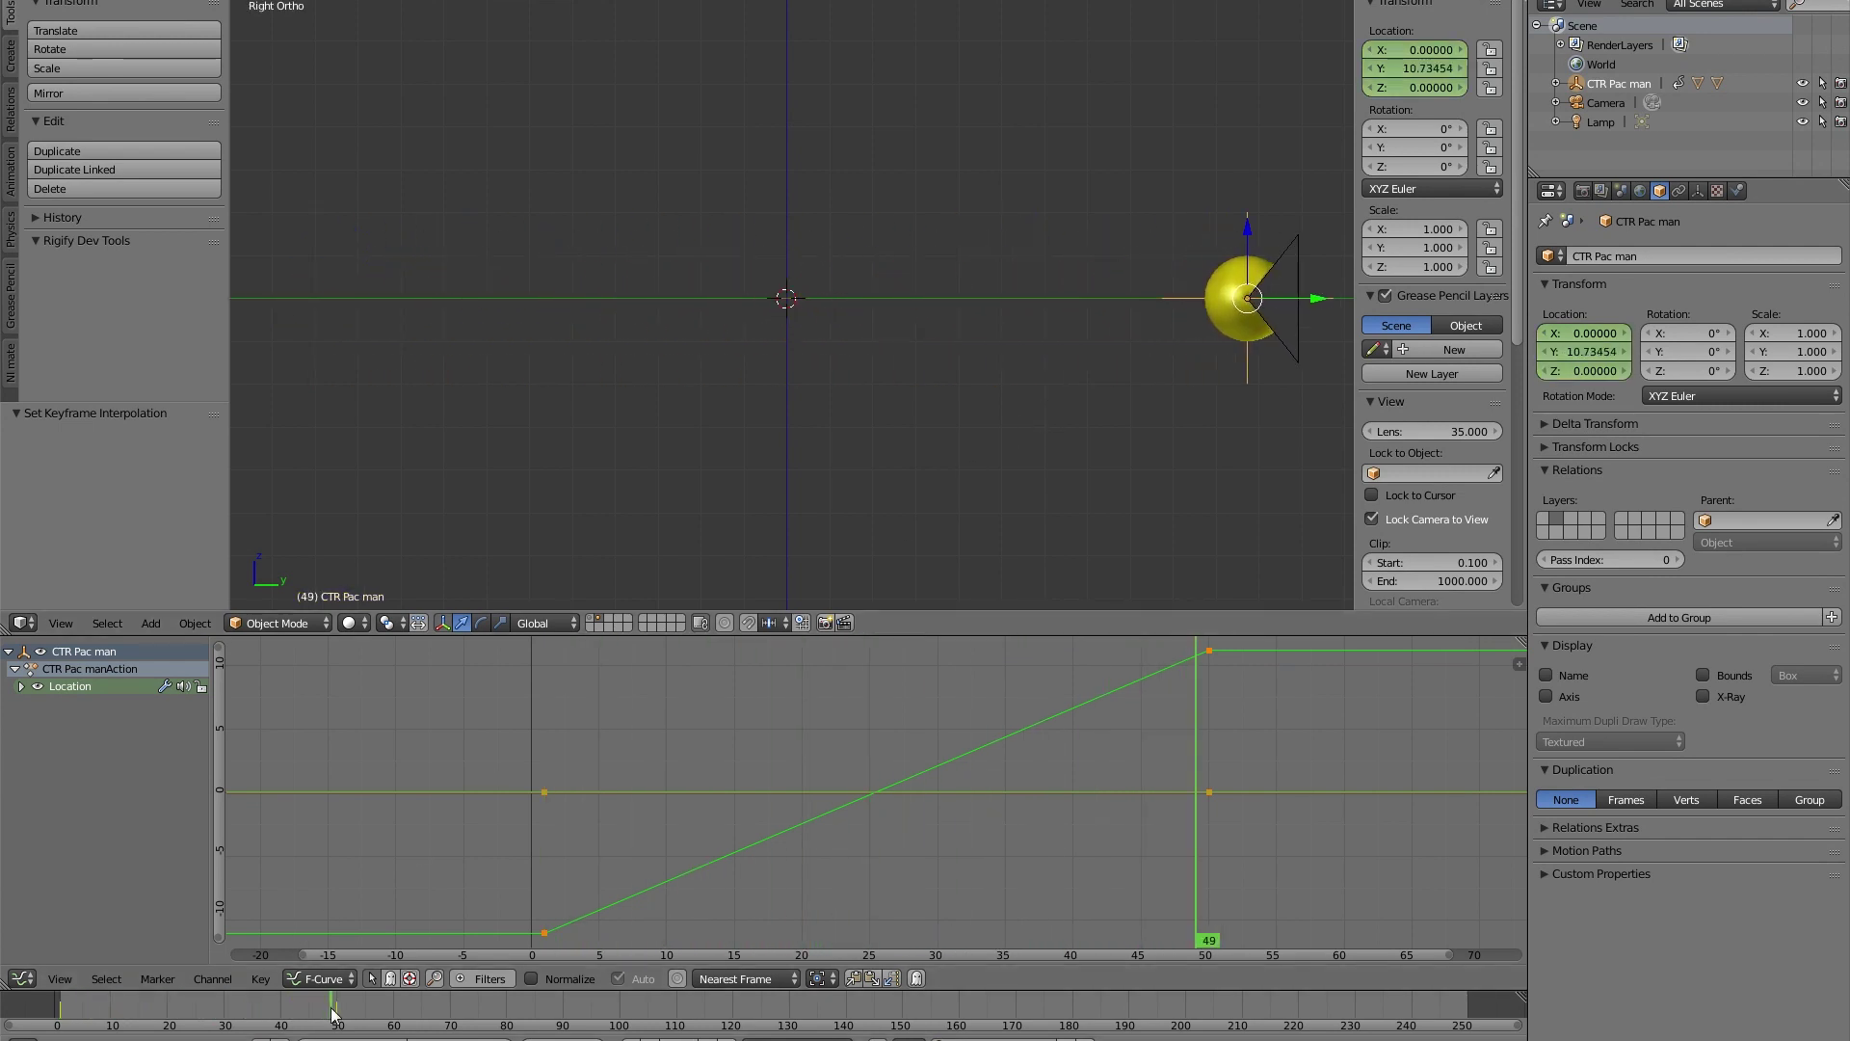
left_click(336, 1014)
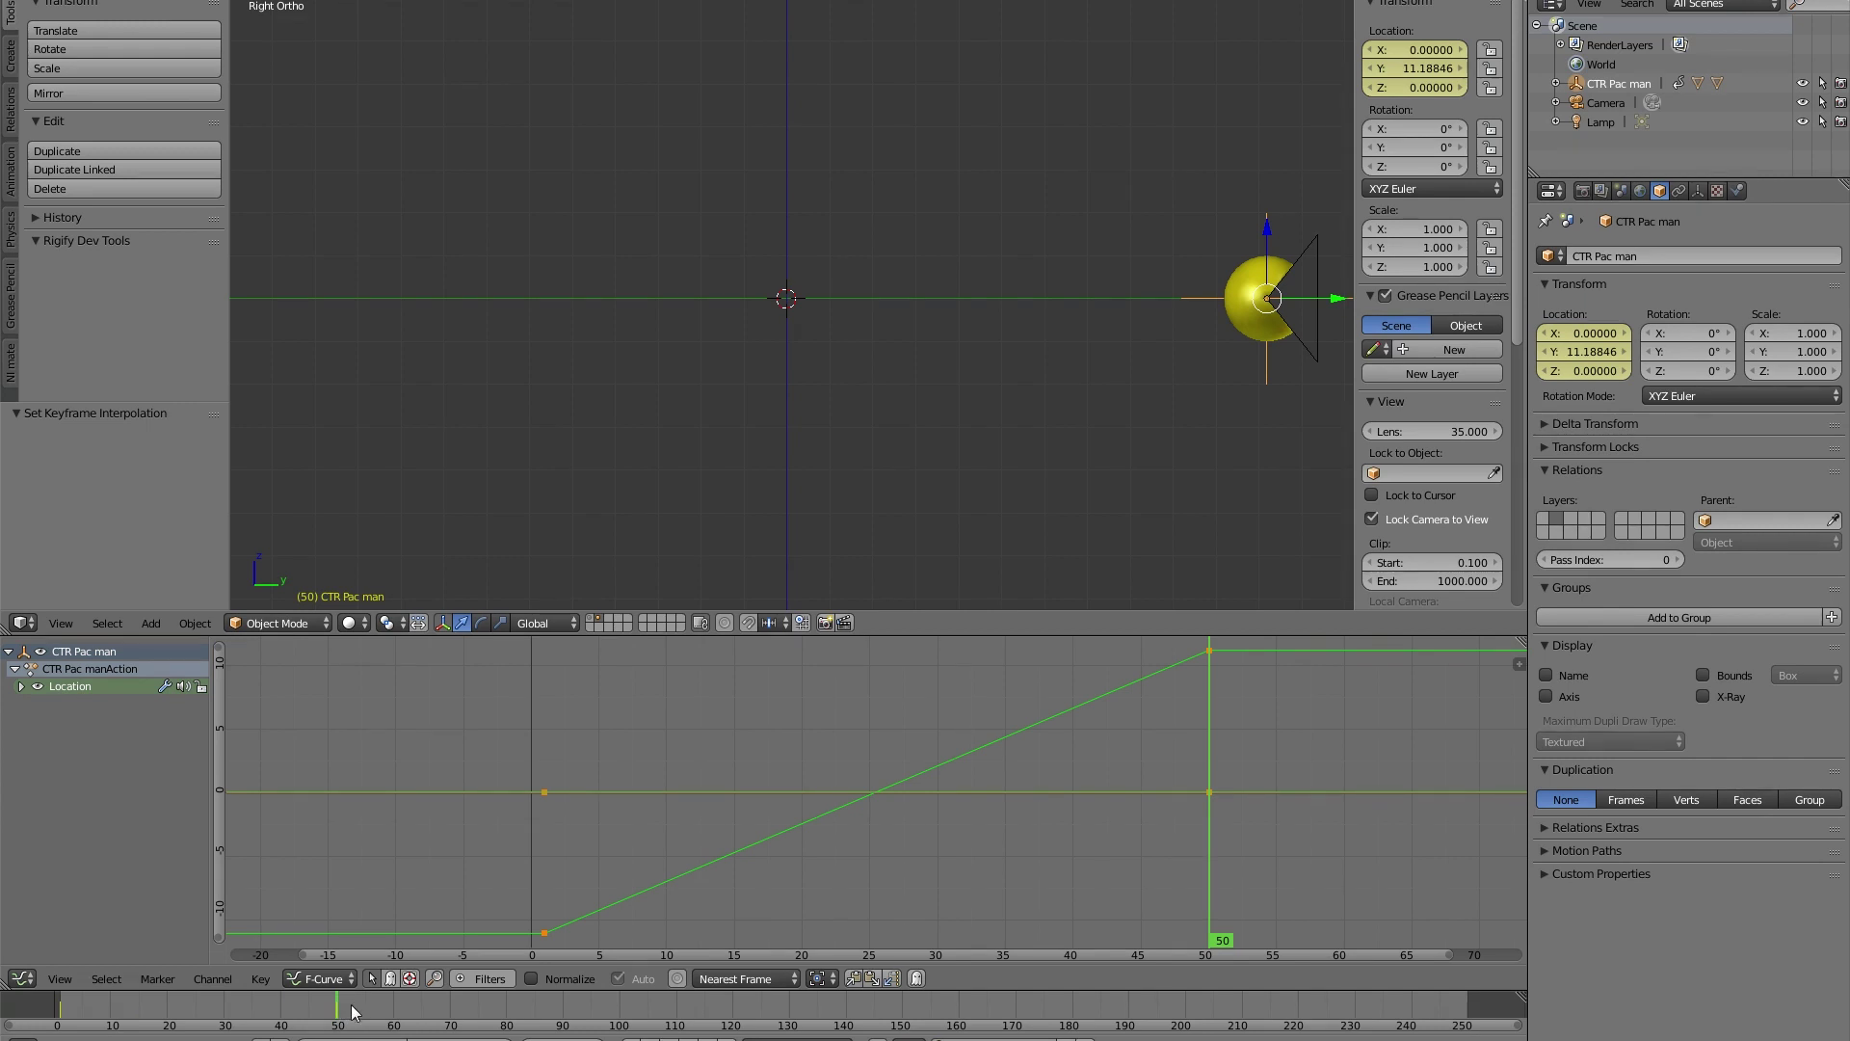
key("e")
scroll(707, 1017, "up", 3)
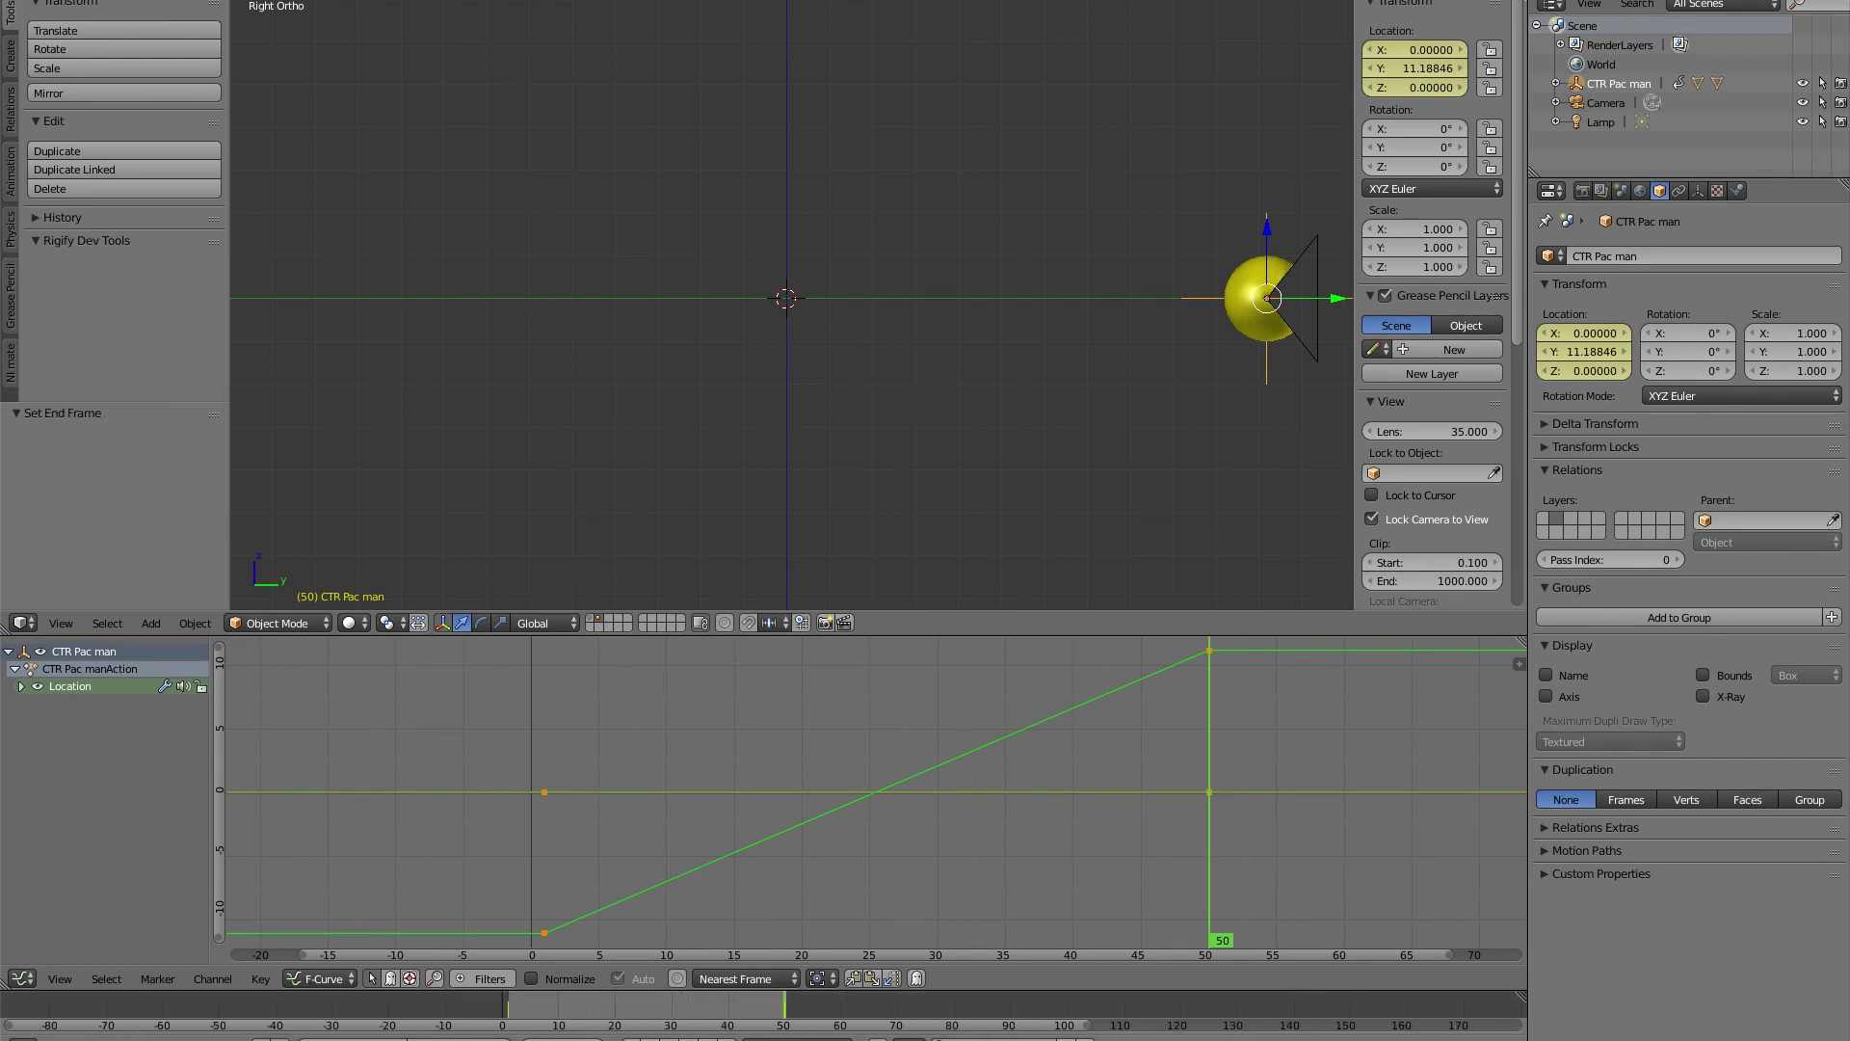
scroll(706, 1016, "down", 3, "ctrl")
scroll(706, 1017, "up", 3)
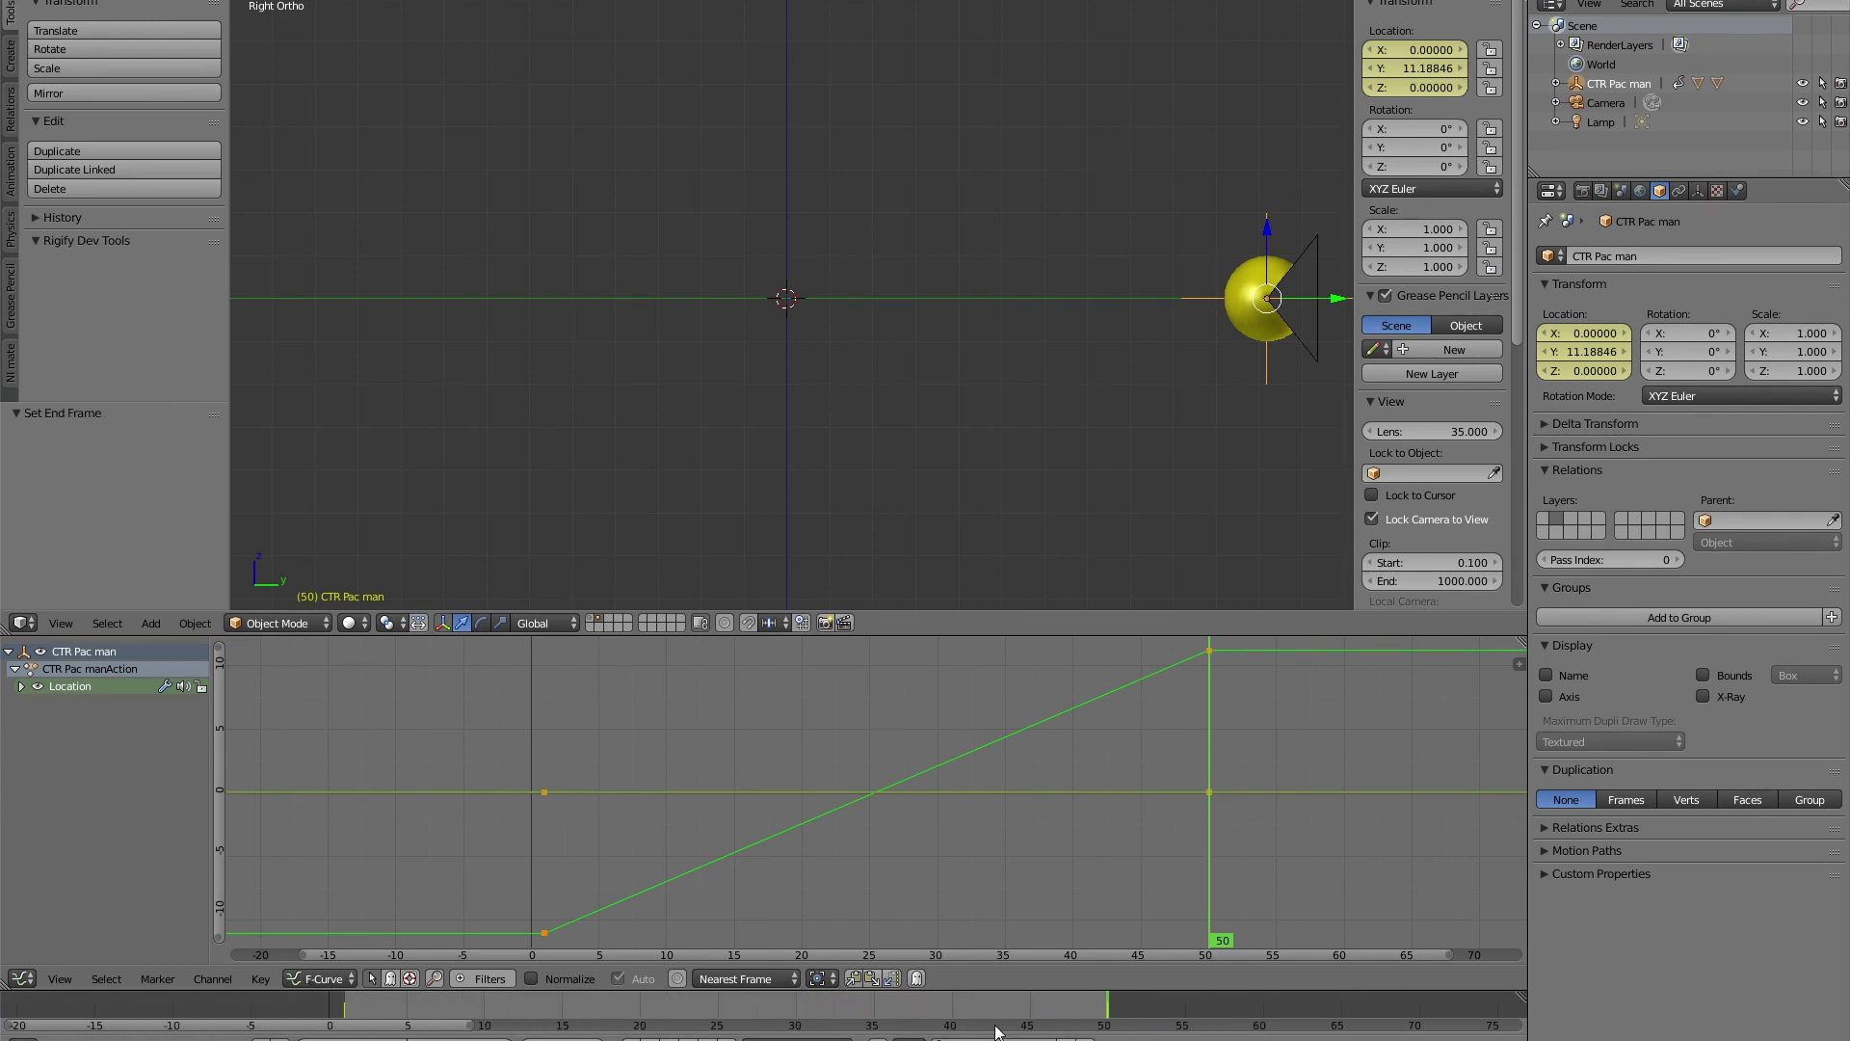
key("alt+a")
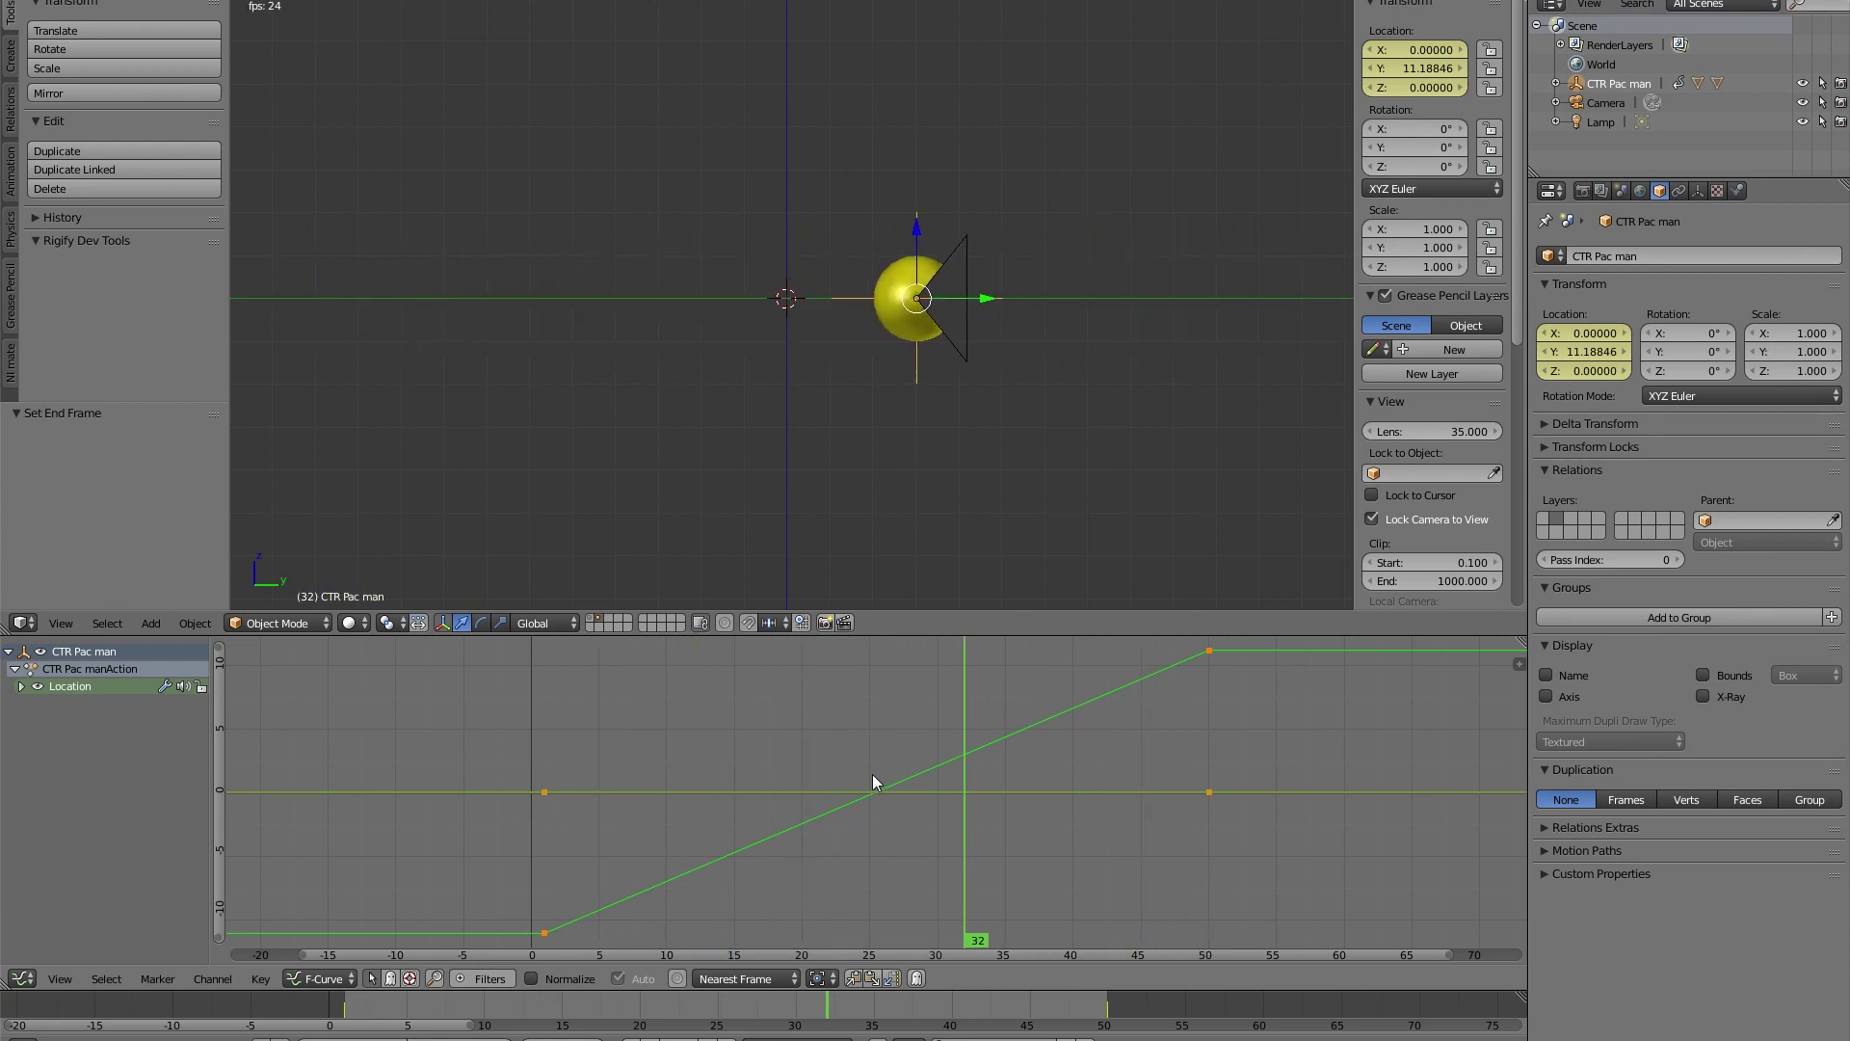
key("alt+a")
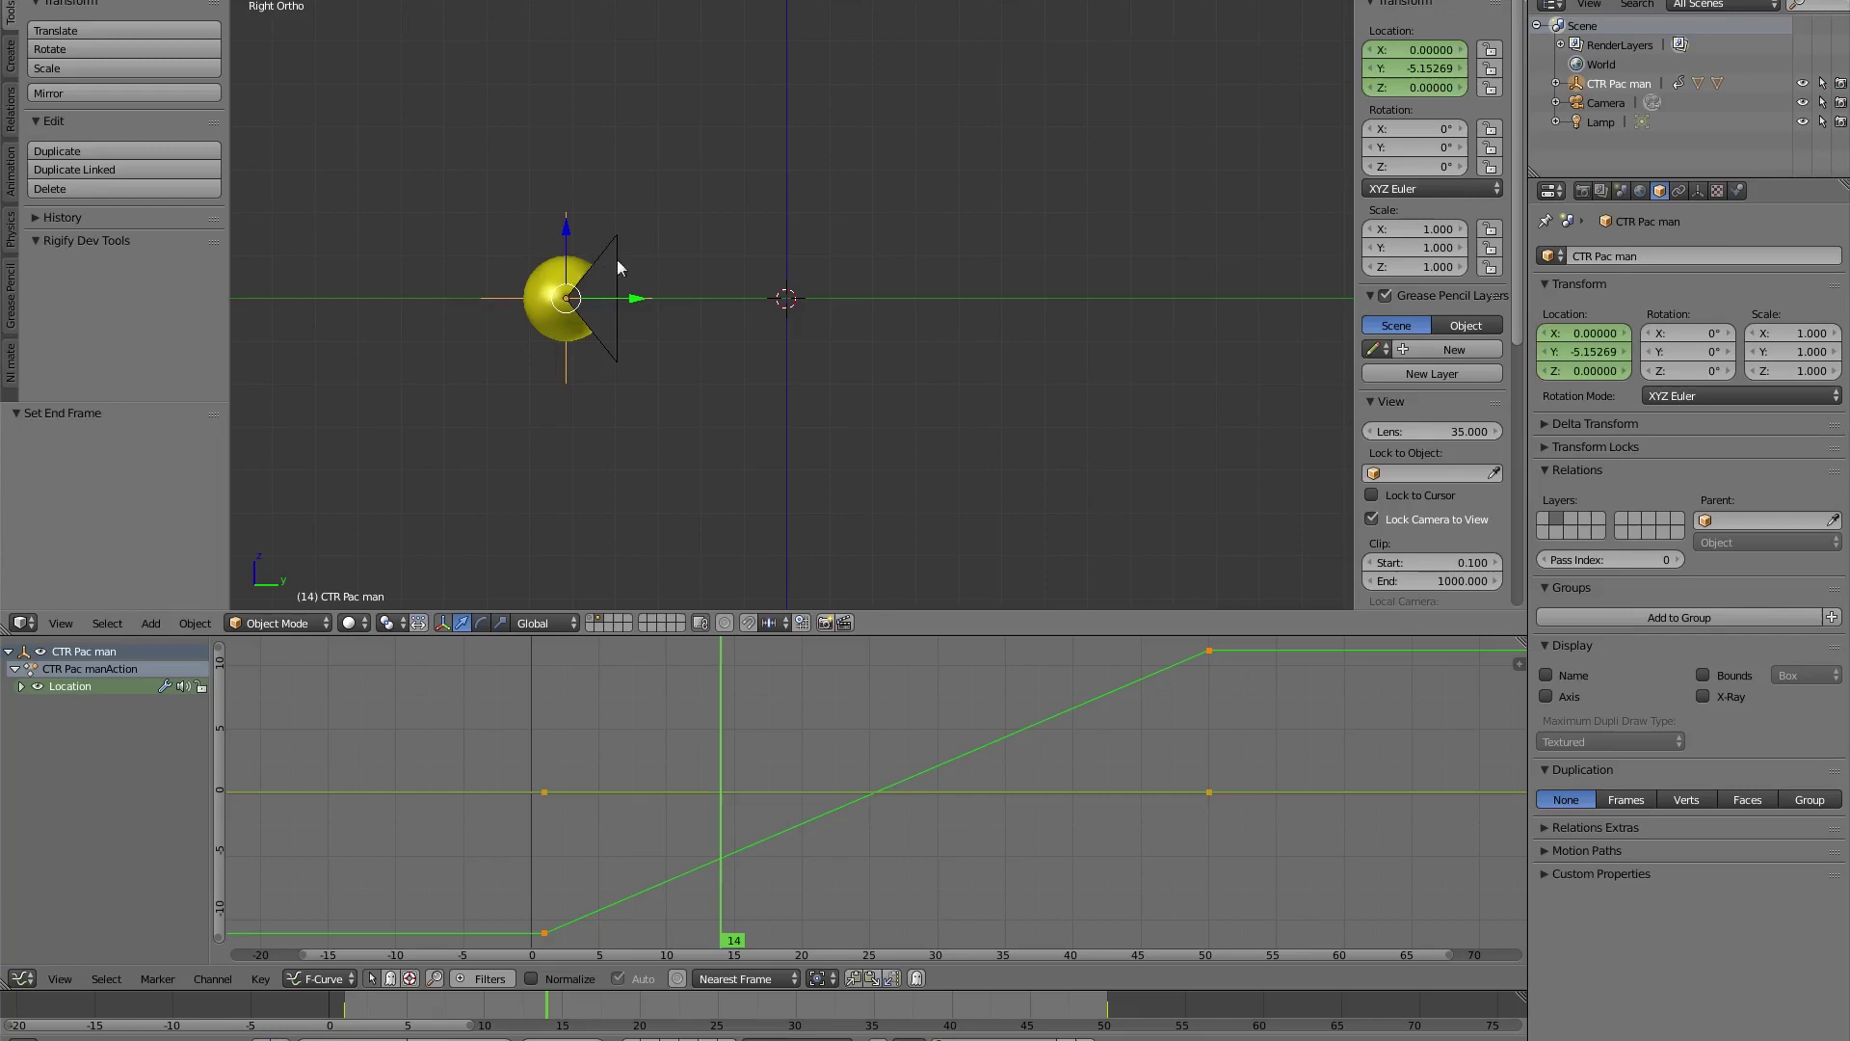
- Select the Cube mouth object and keyframe shape key Key 1 at 0 on frame 1
right_click(615, 245)
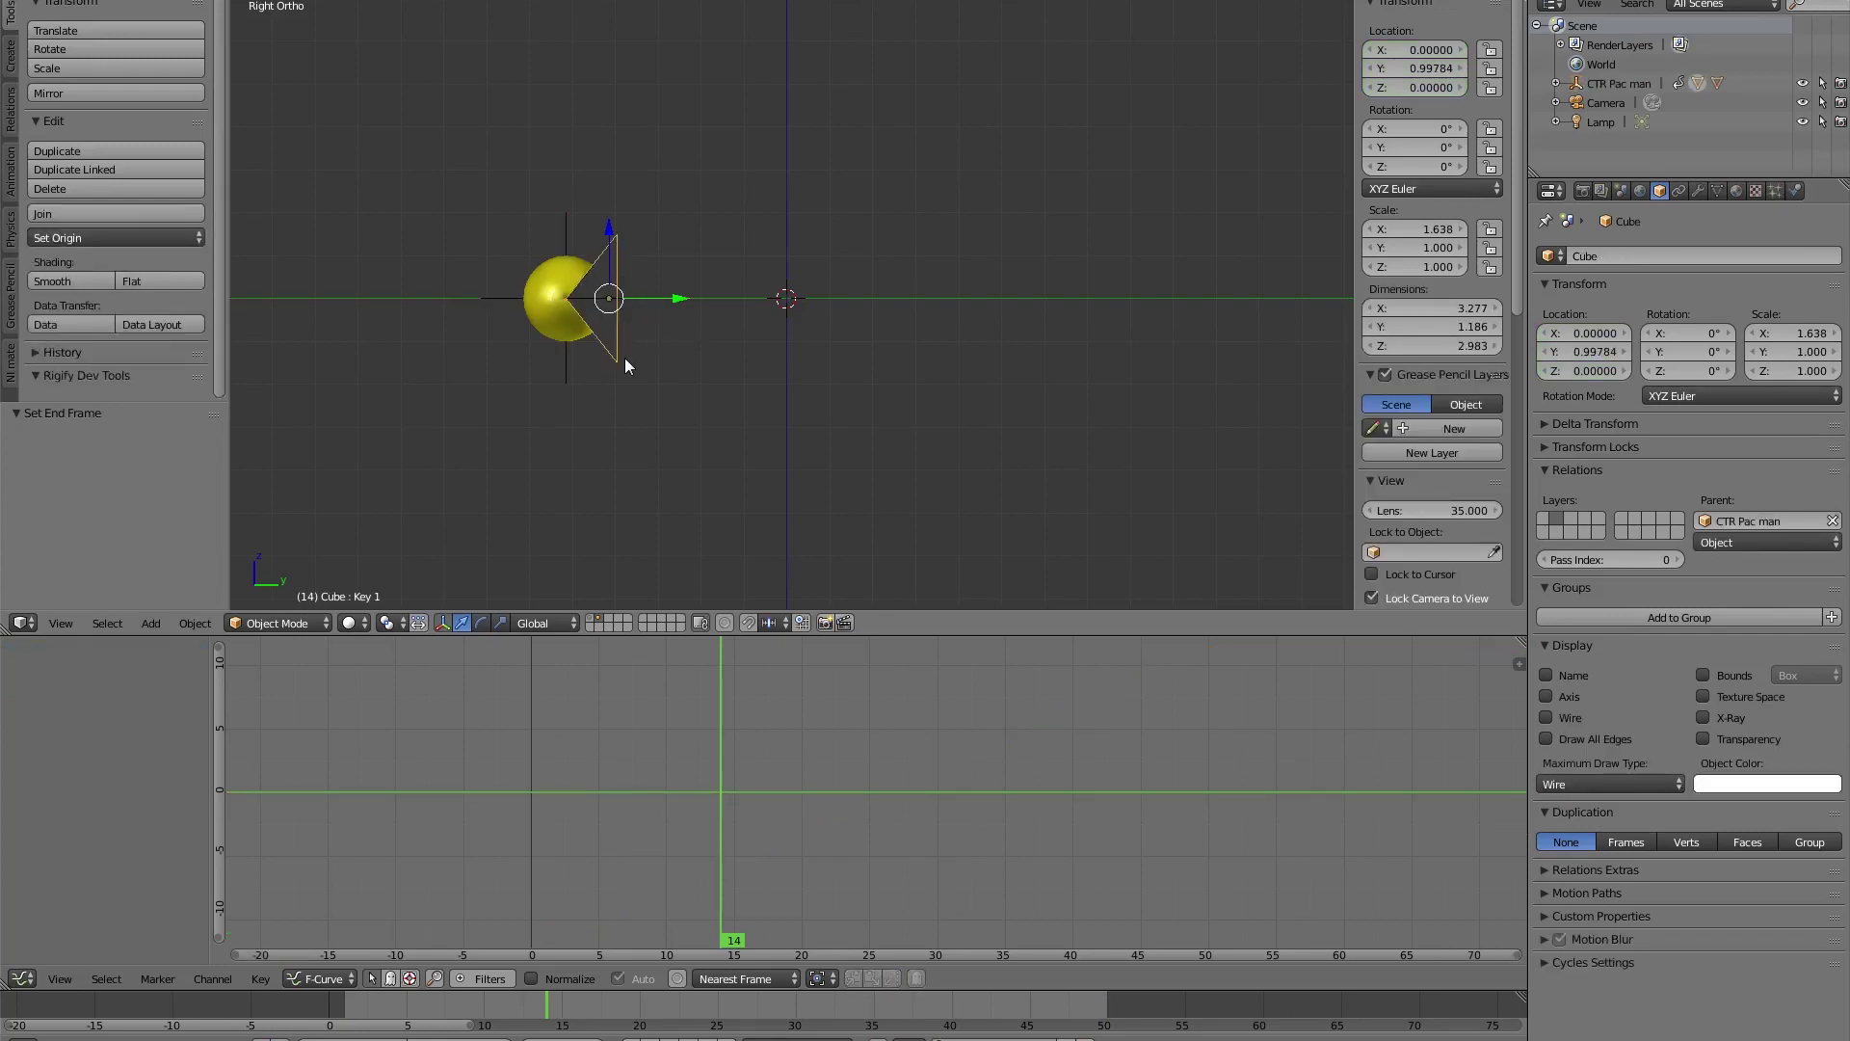
key("shift+Left")
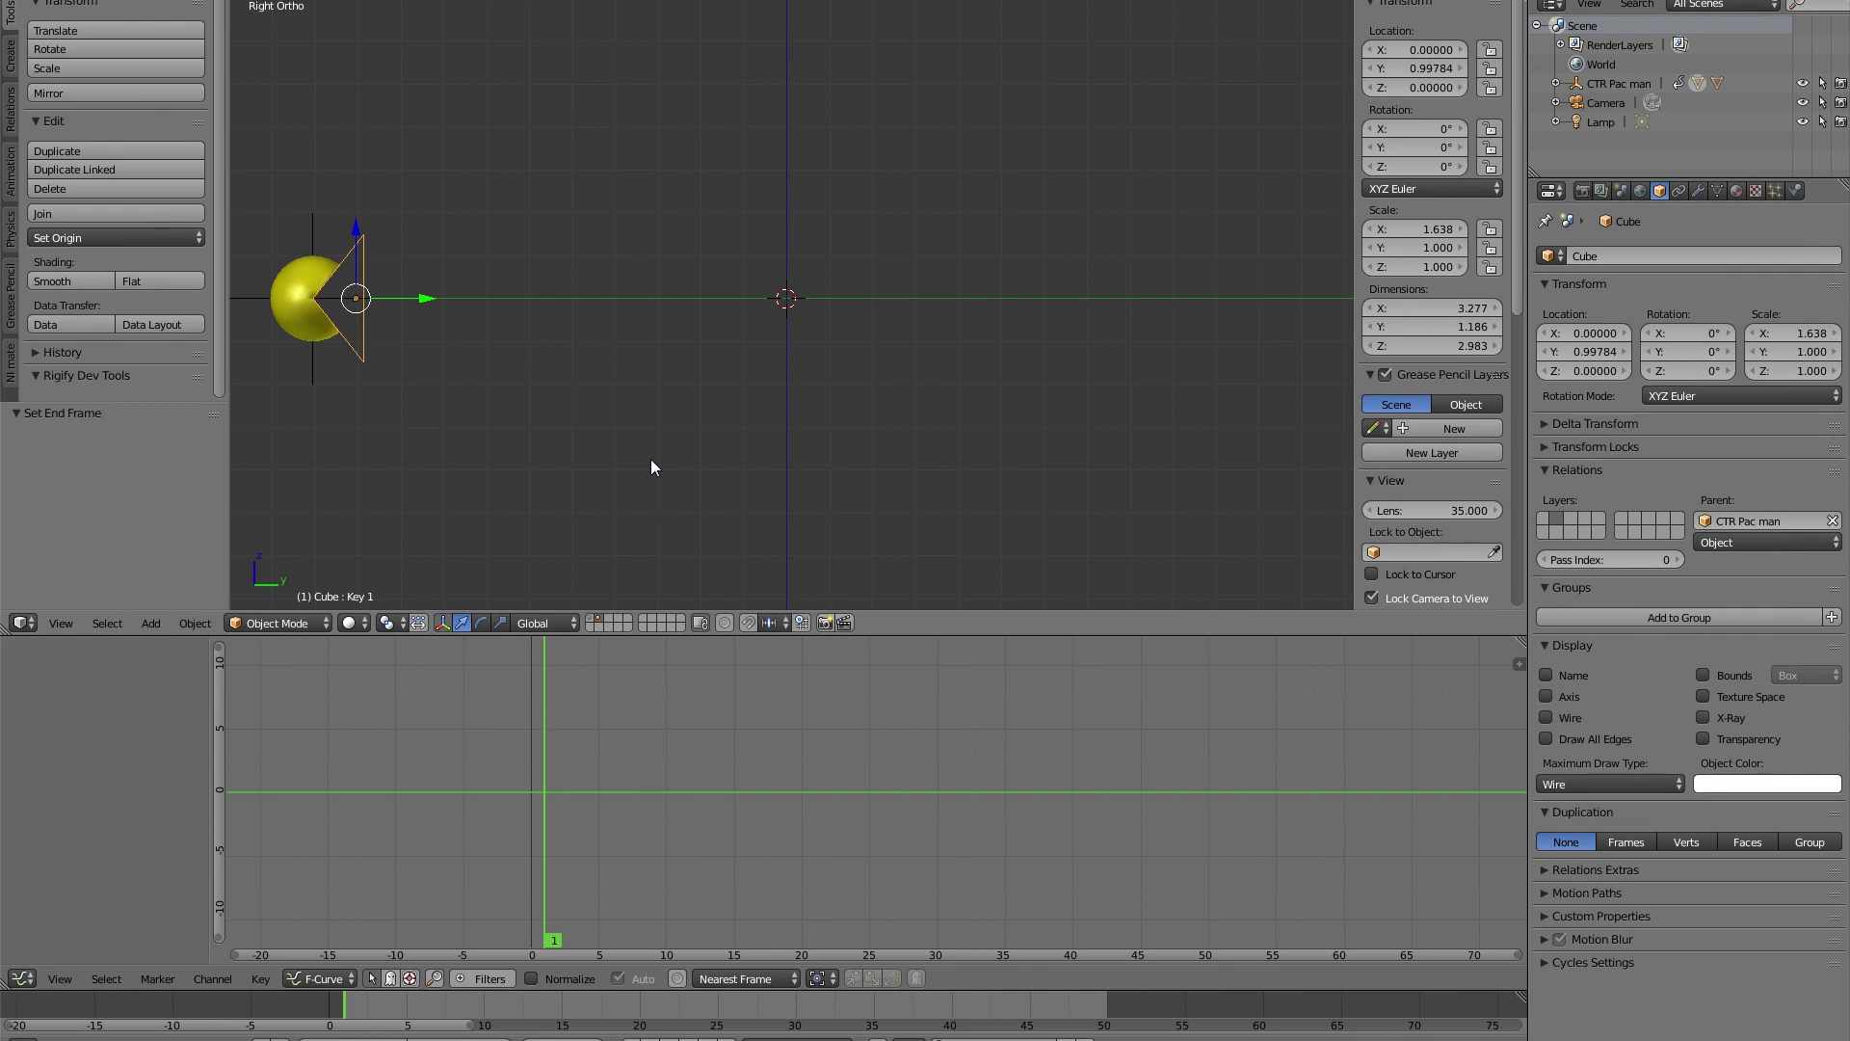
left_click(1718, 192)
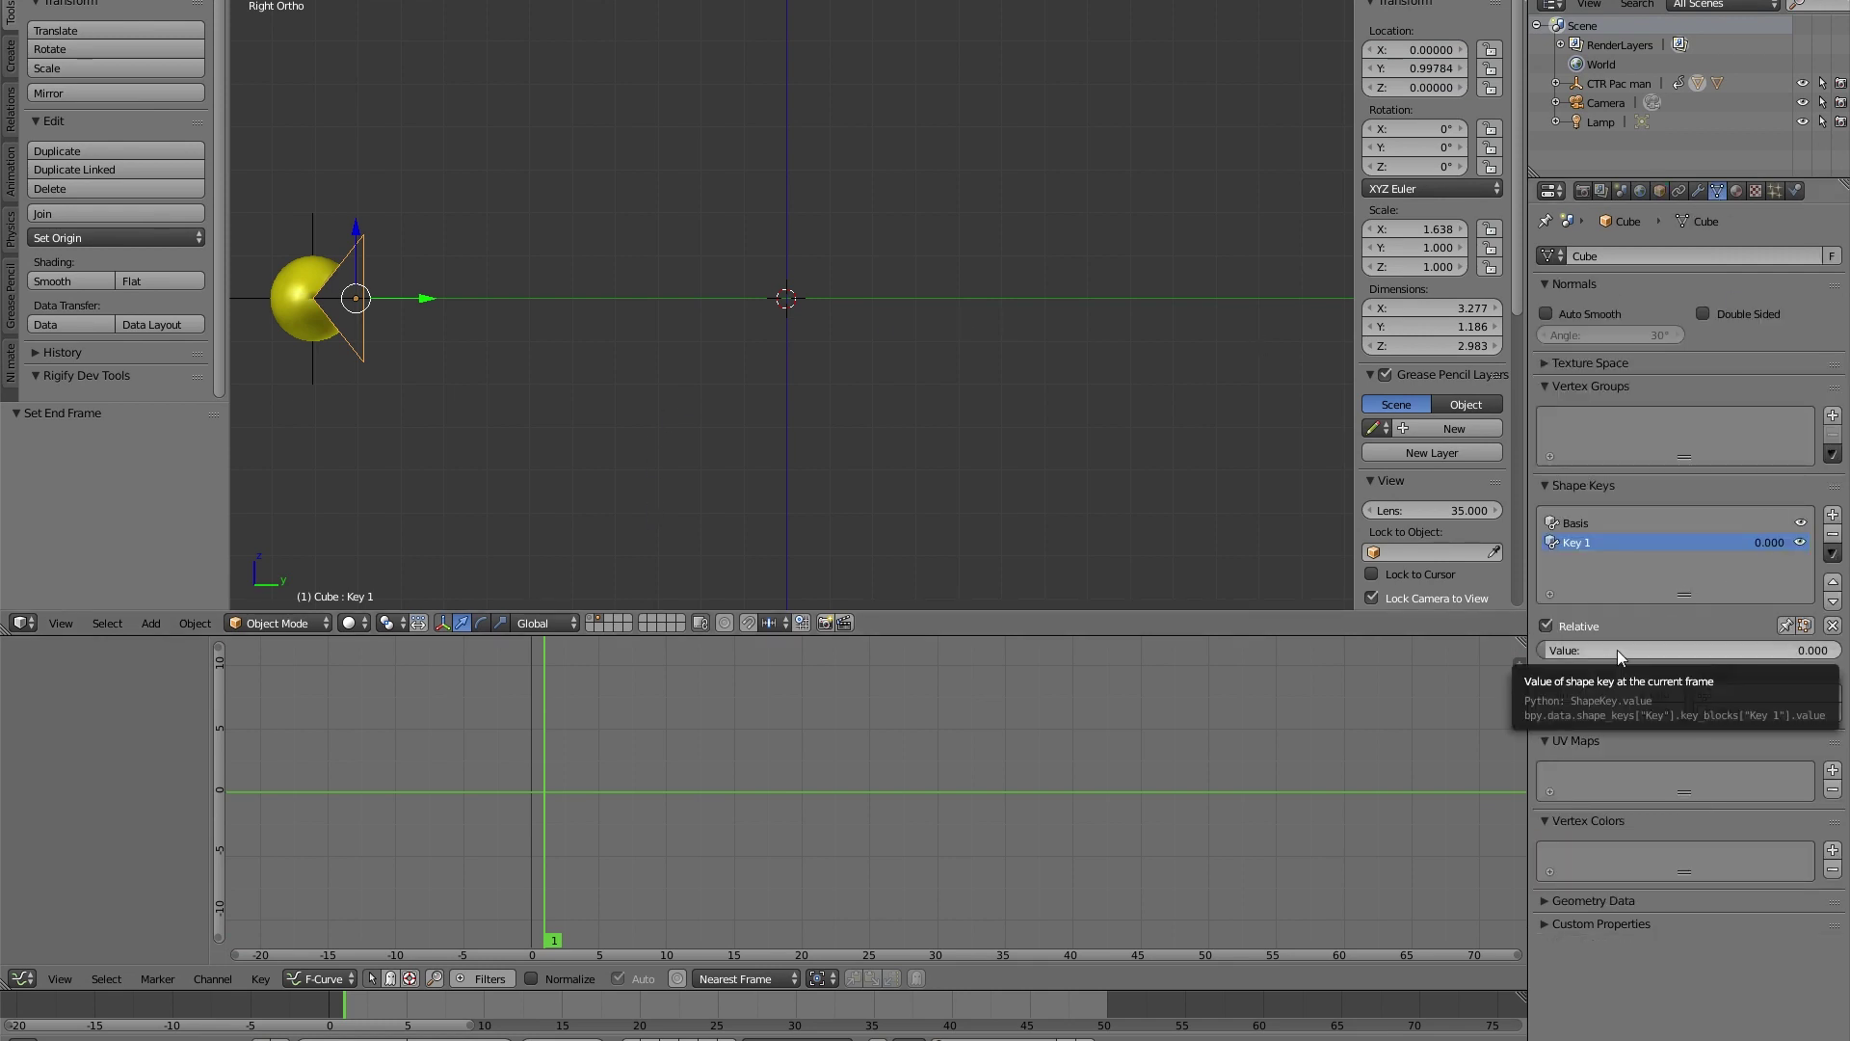
key("i")
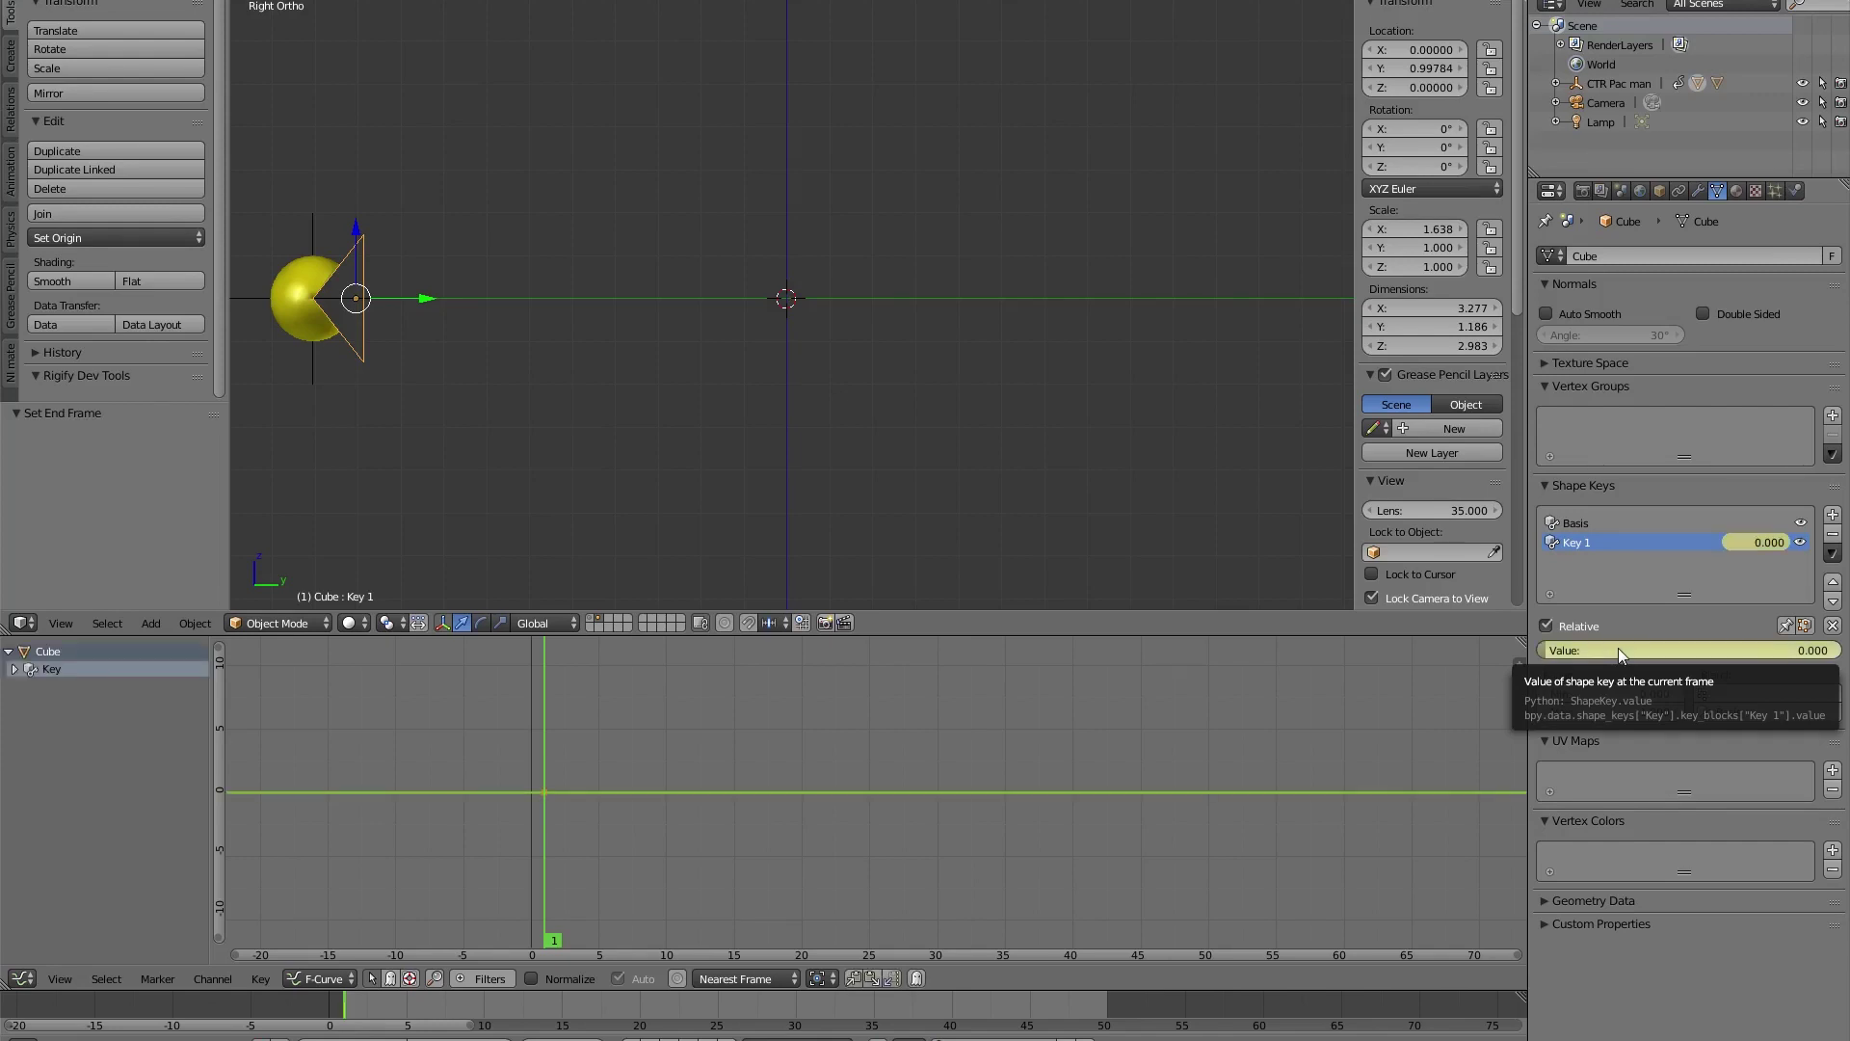
- Keyframe Key 1 at 1.000 on frame 6 and back to 0.000 on frame 9
key("Right")
key("Right")
key("Right")
key("Right")
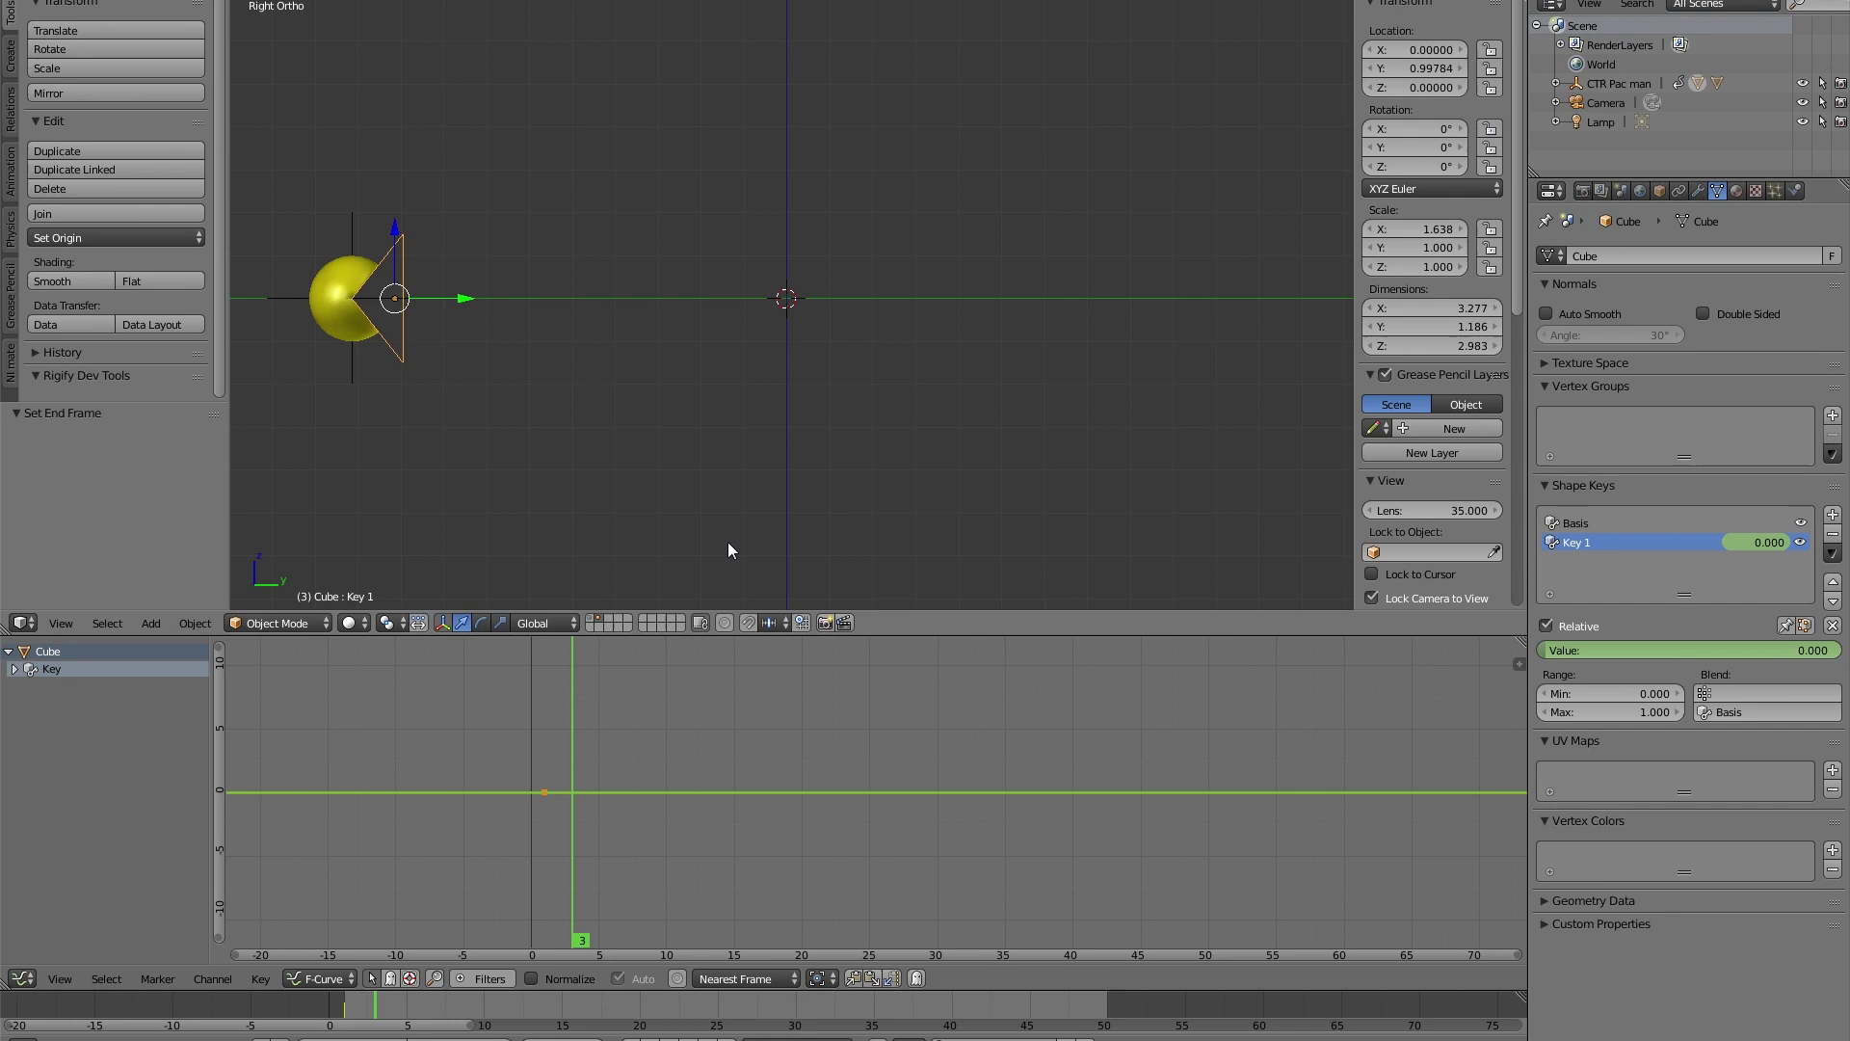
key("Right")
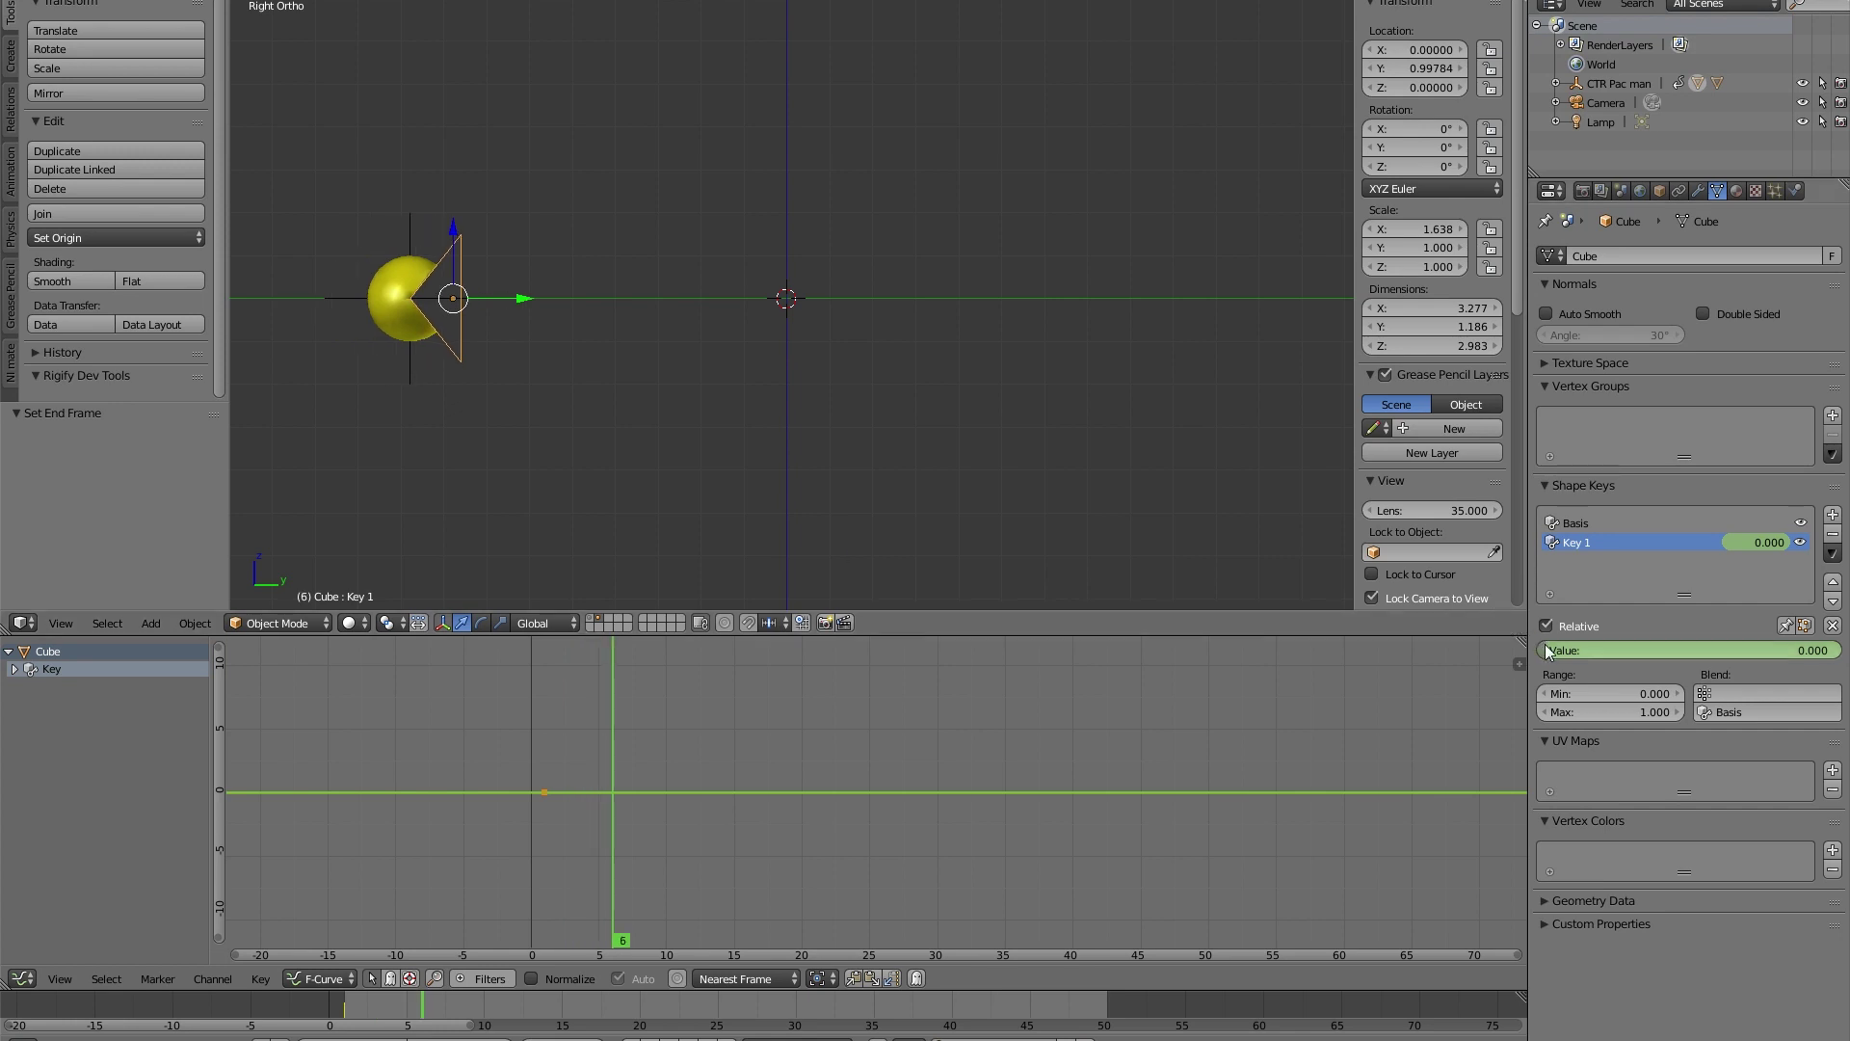
left_click_drag(1547, 650, 1812, 650)
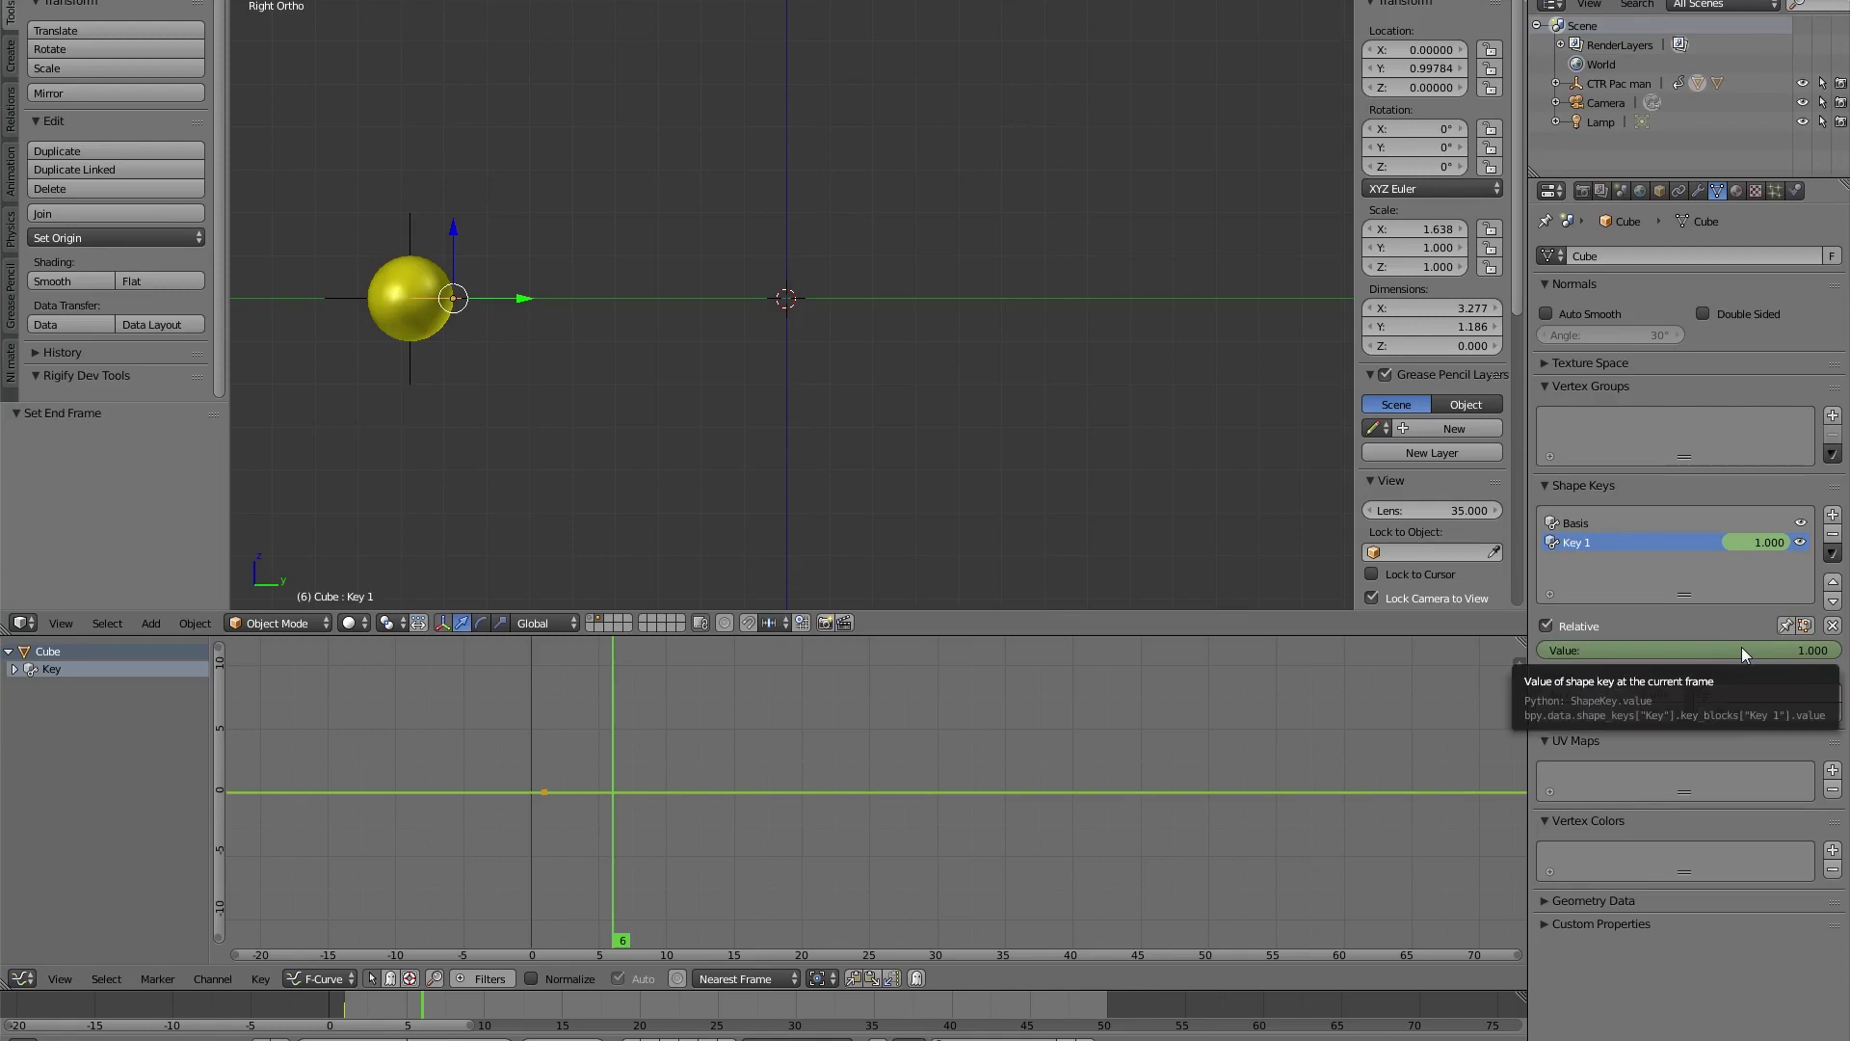
key("i")
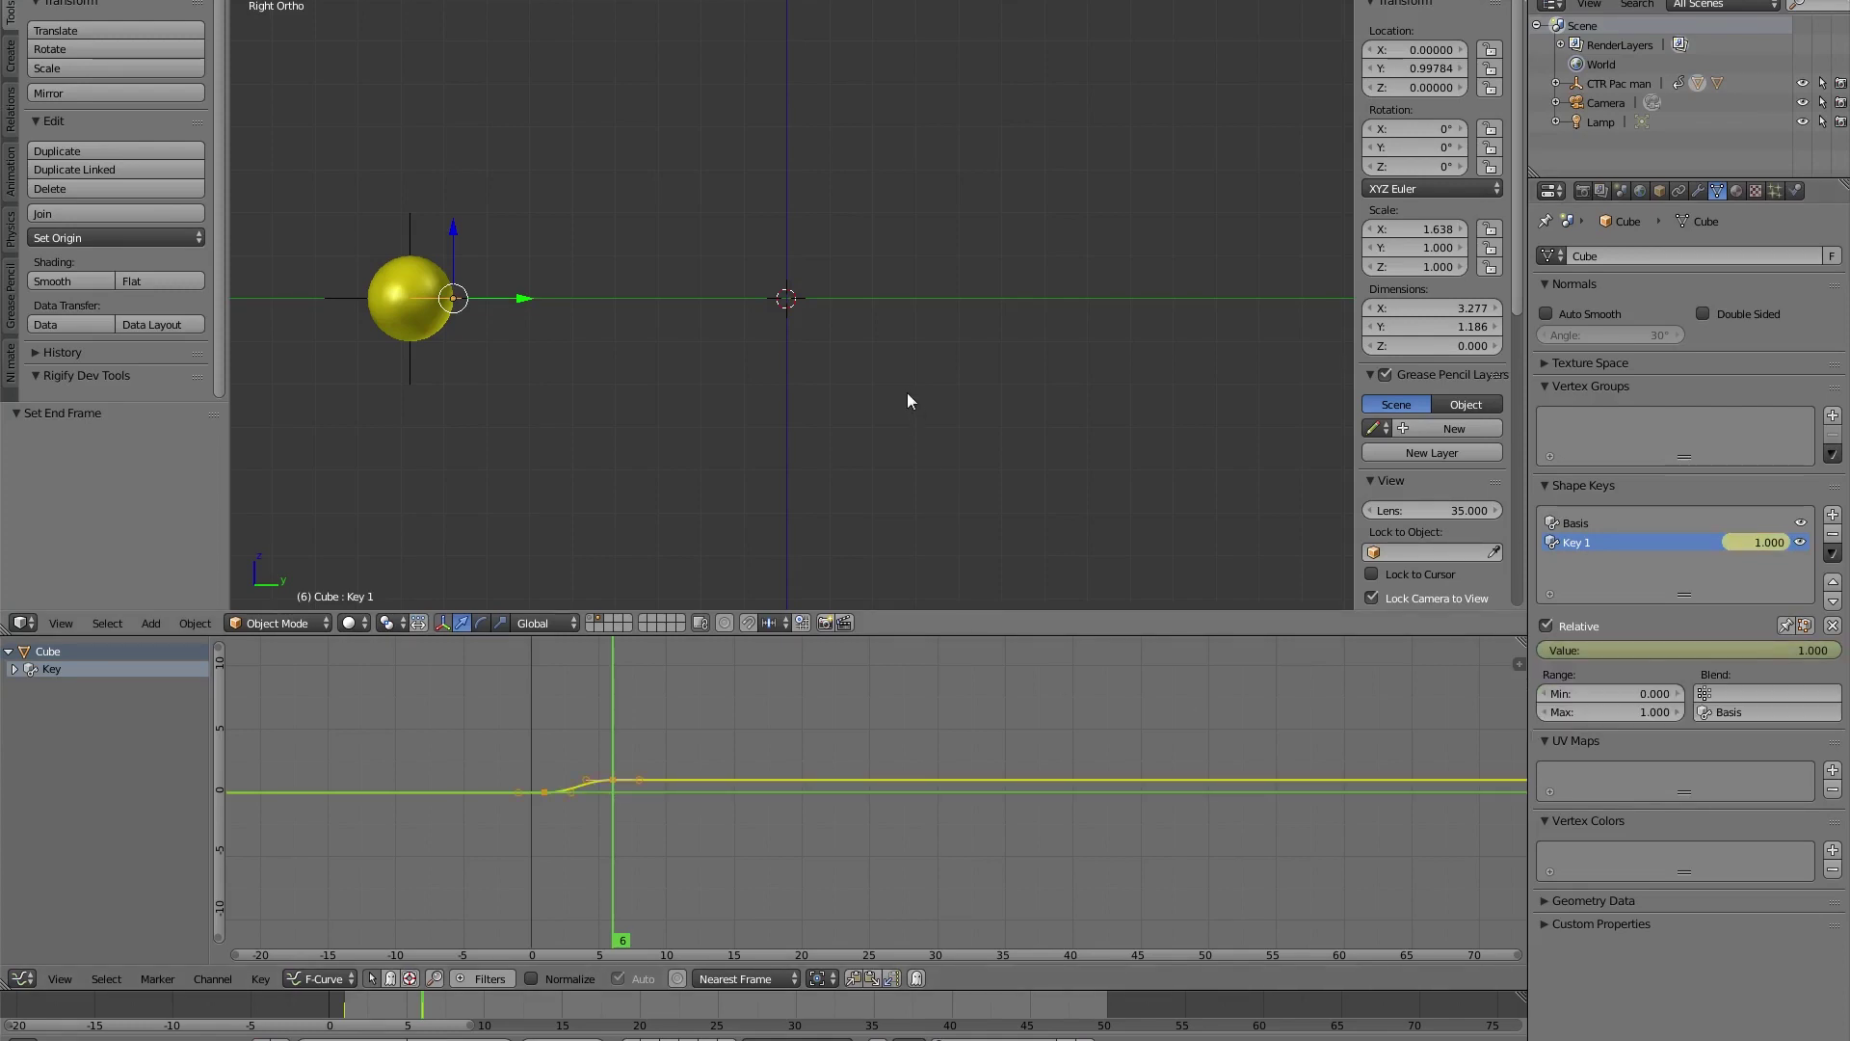
key("Right")
key("Right")
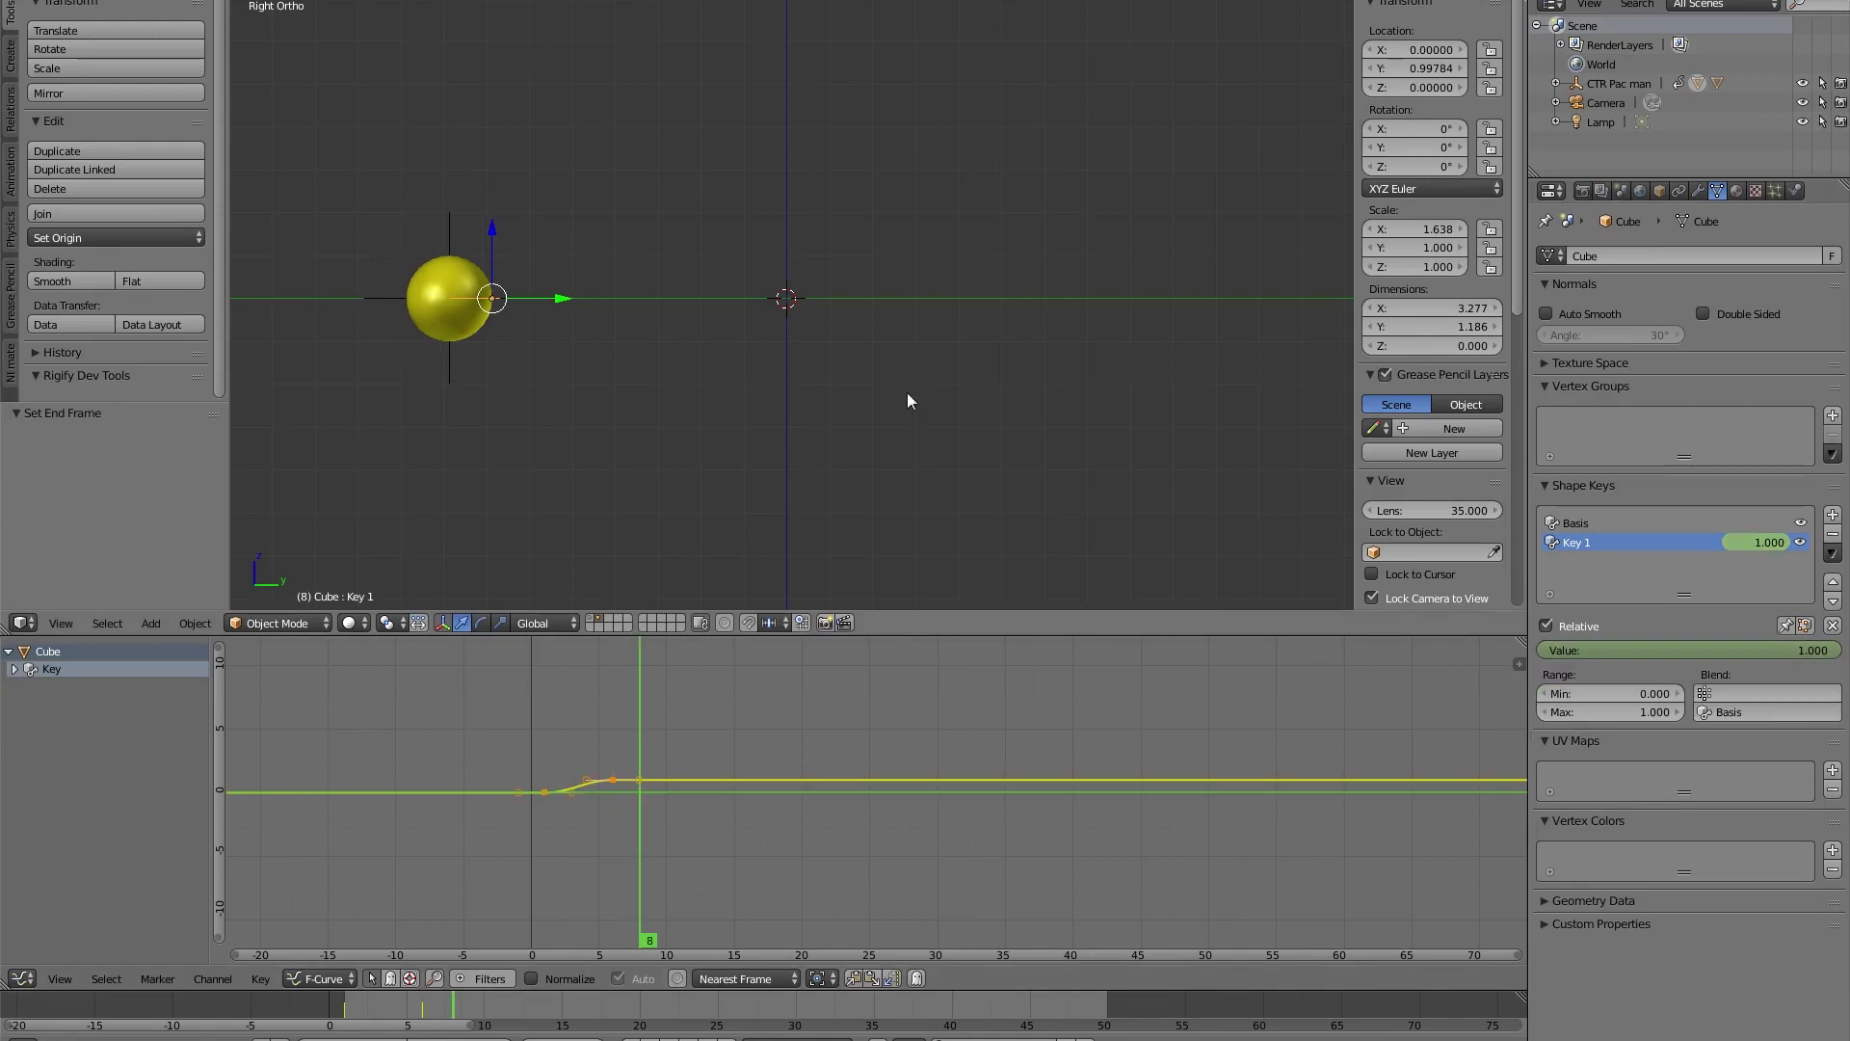
key("Right")
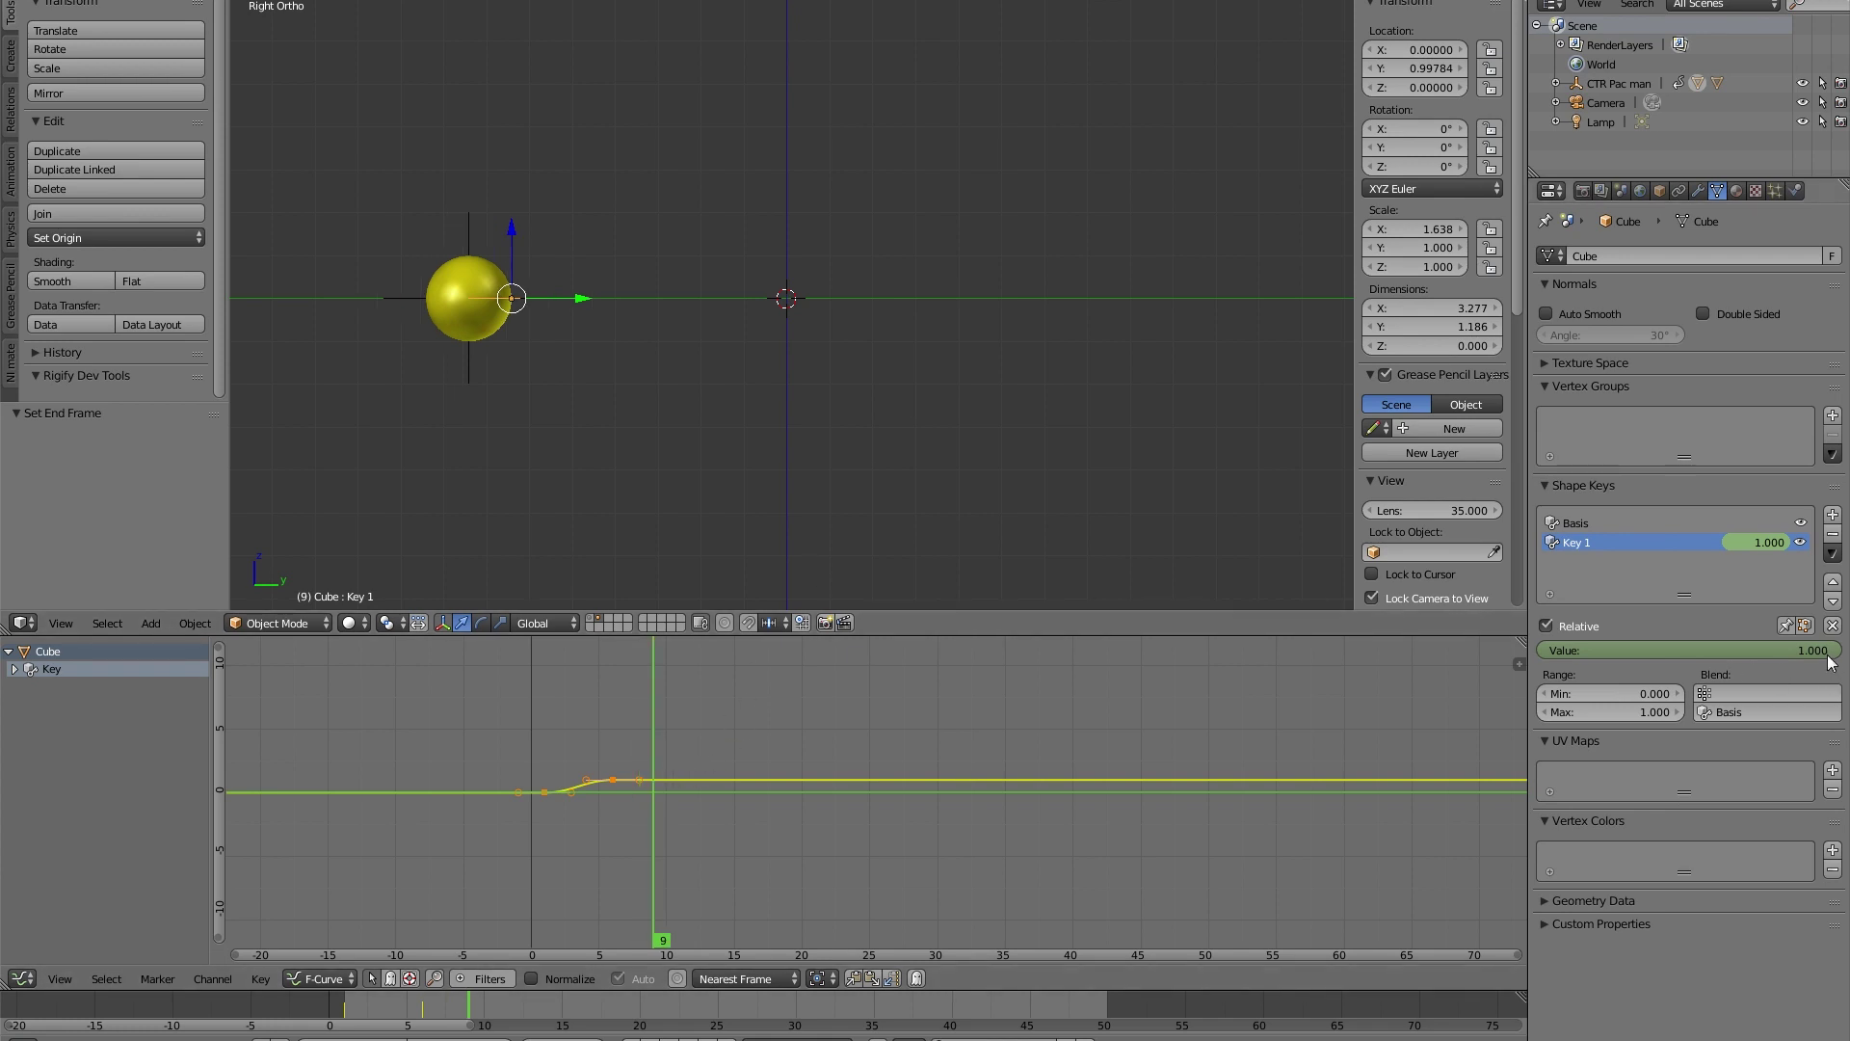
left_click_drag(1831, 659, 1686, 643)
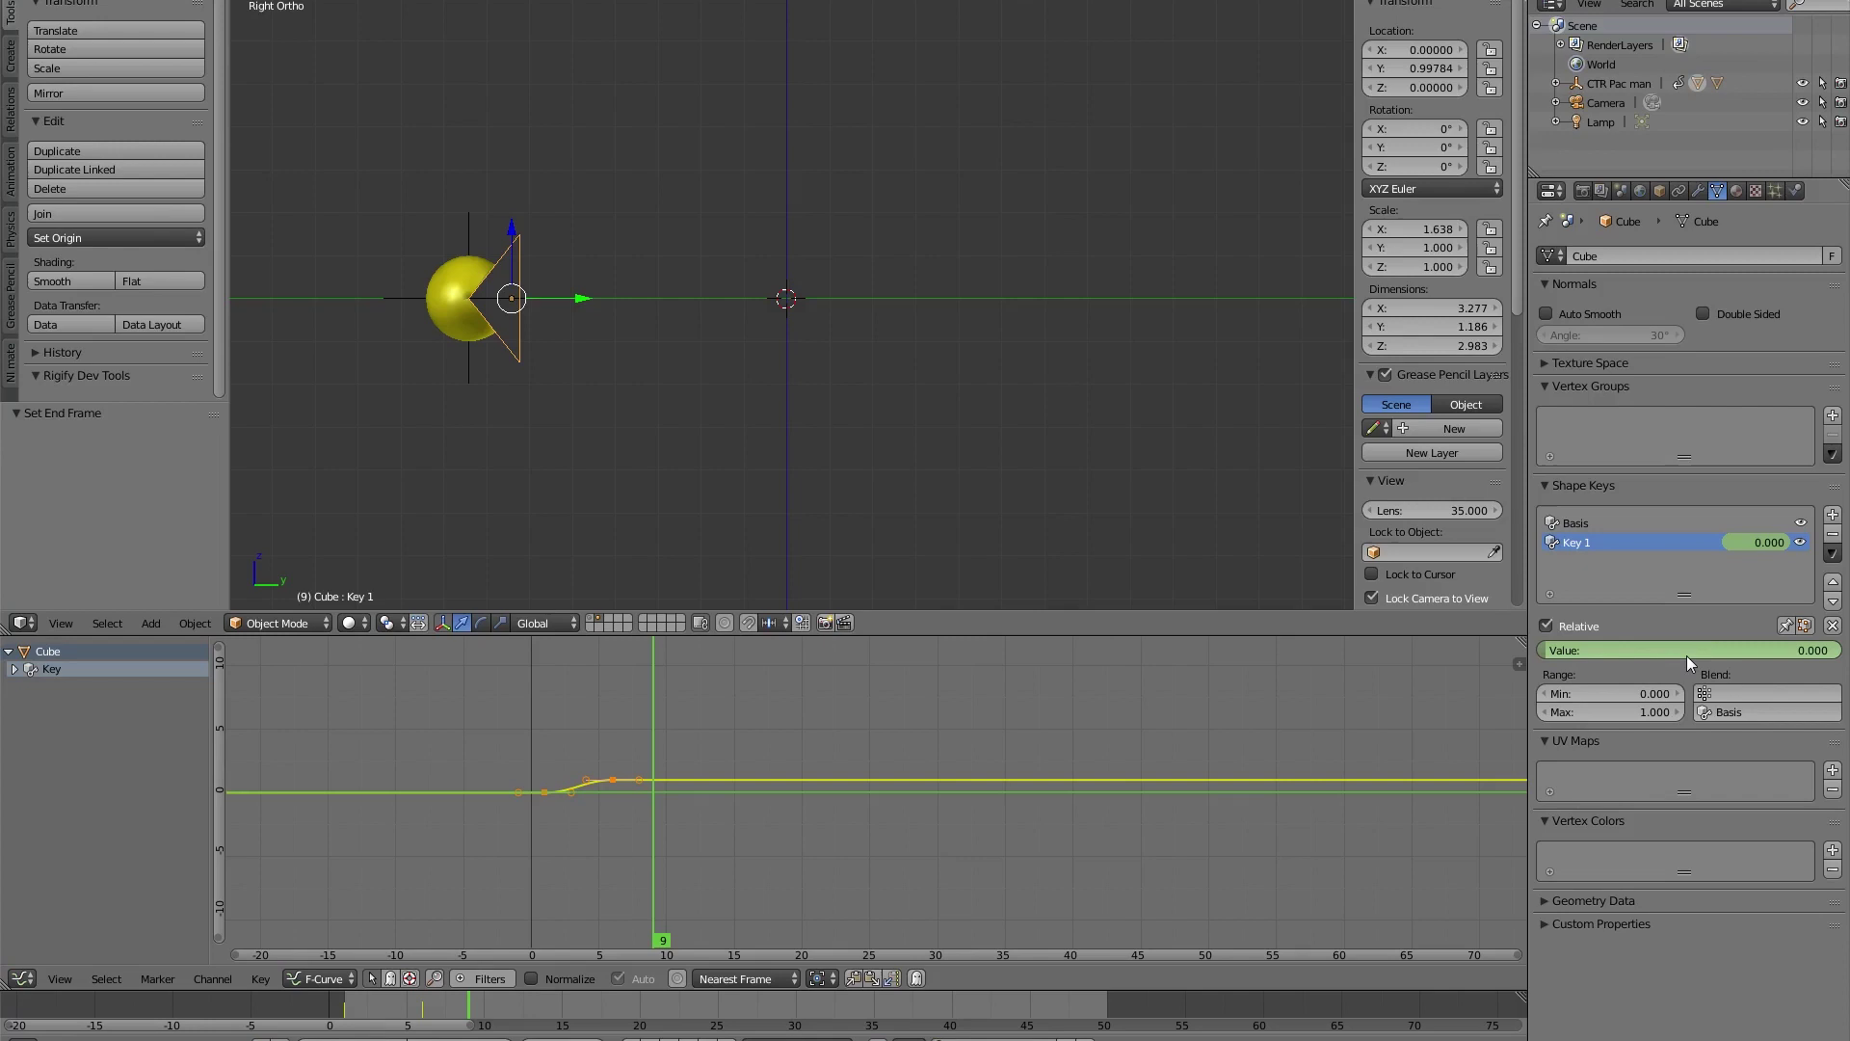
key("i")
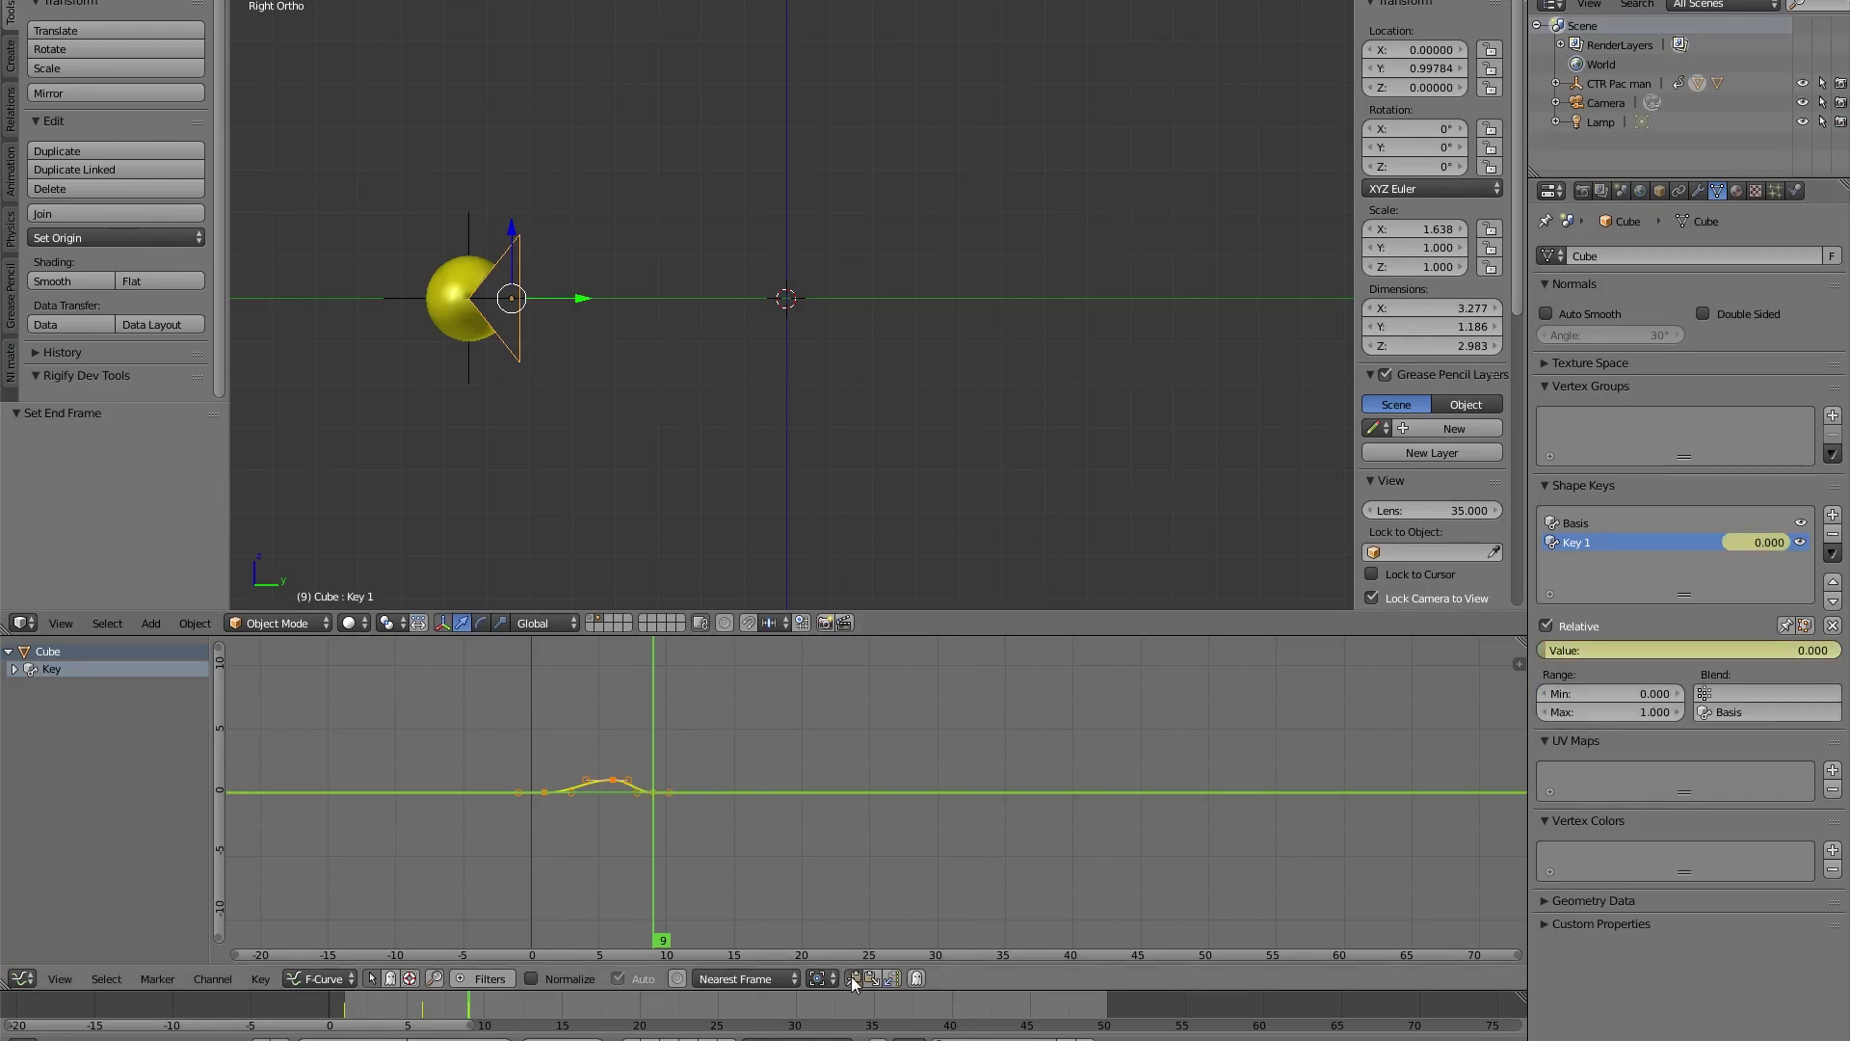
- Copy the Key 1 chomp keyframes and paste them starting at frame 17
key("ctrl+c")
key("ctrl+v")
key("a")
key("a")
left_click(760, 749)
left_click(872, 978)
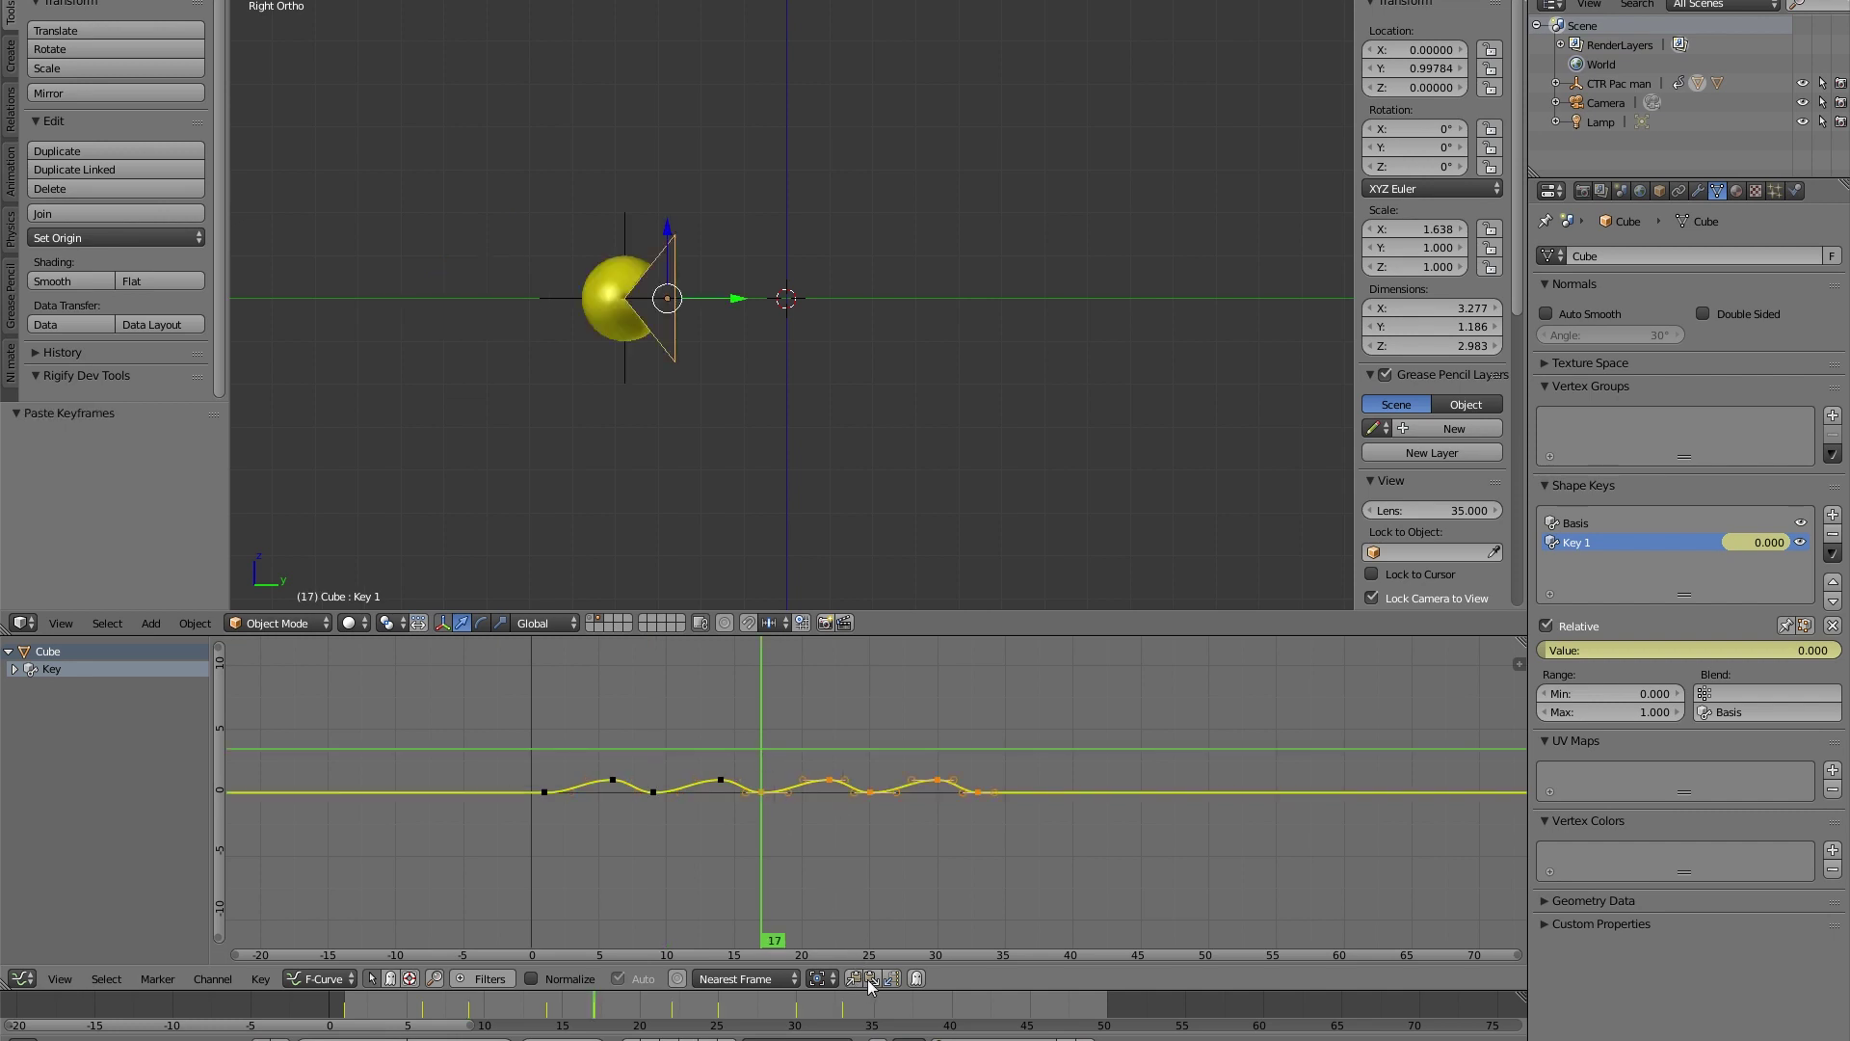
- Select all the mouth keyframes and paste them again from frame 33
key("a")
key("a")
left_click_drag(928, 713, 977, 703)
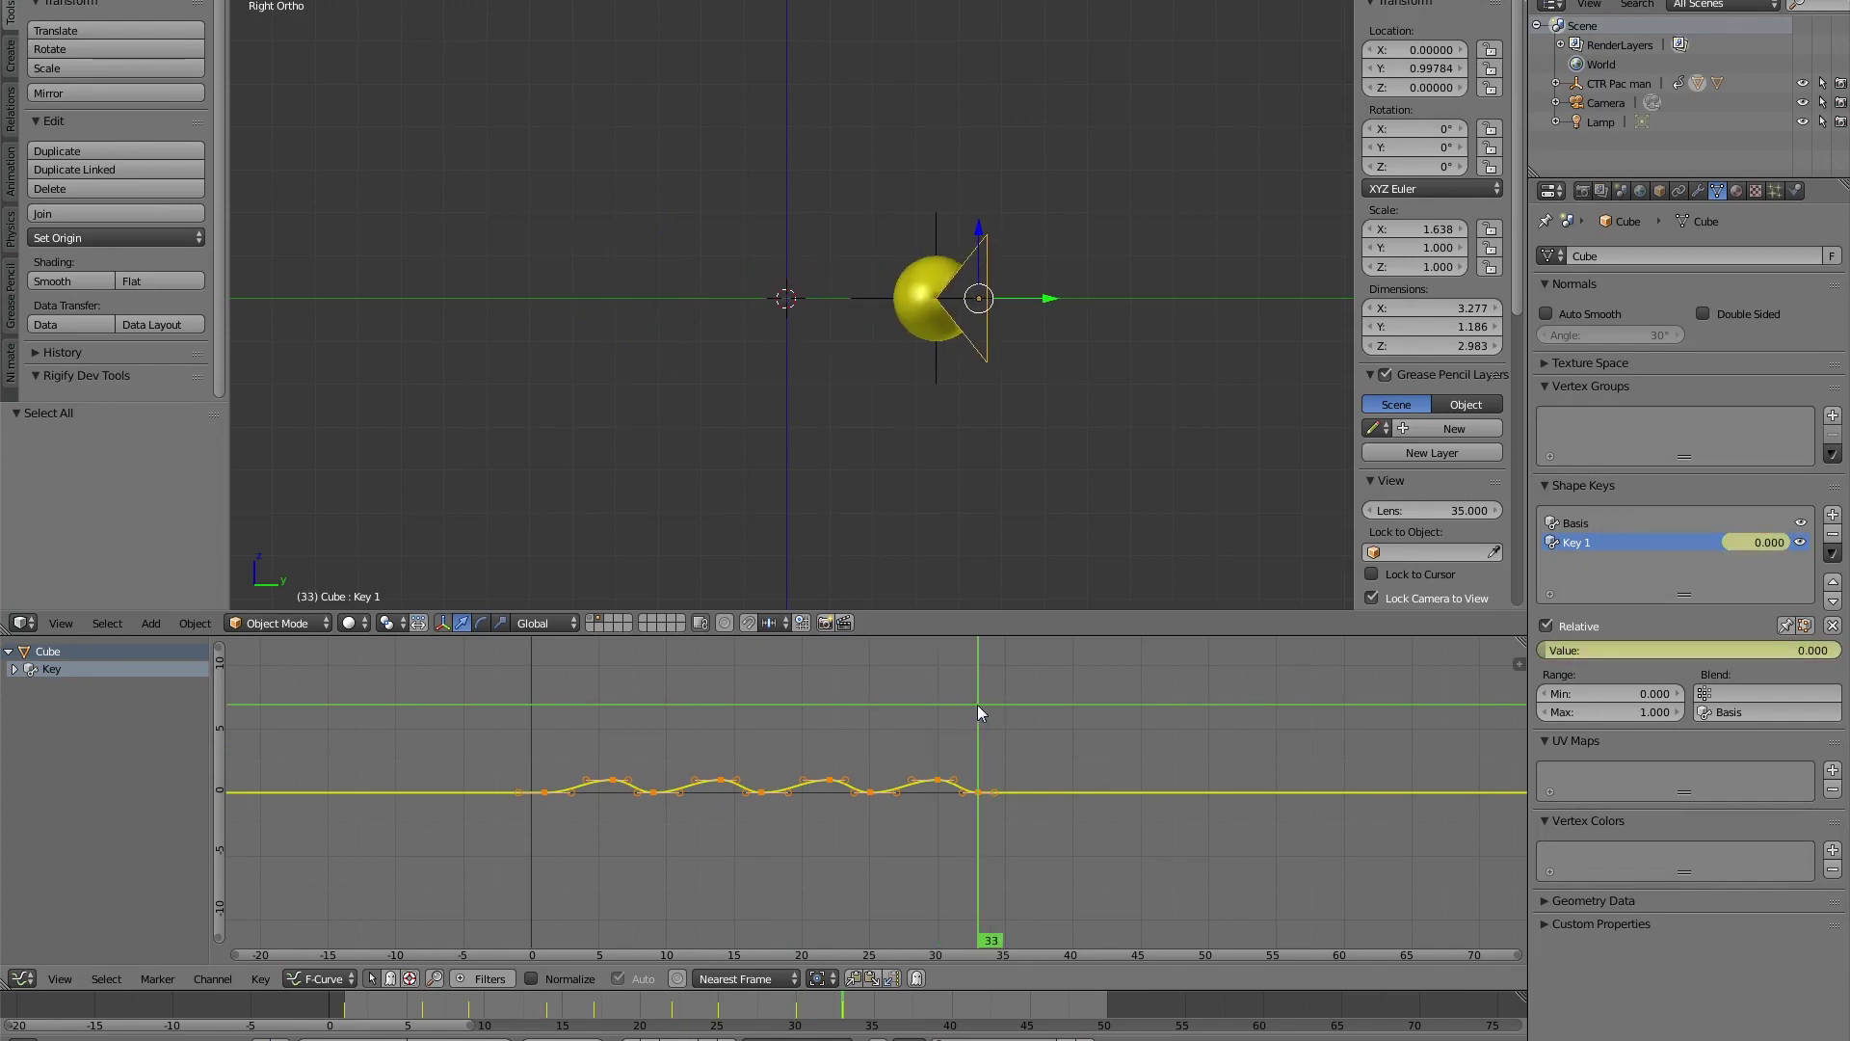
left_click(858, 979)
left_click(872, 978)
- Play the animation from the start to check the chomping
key("shift+Left")
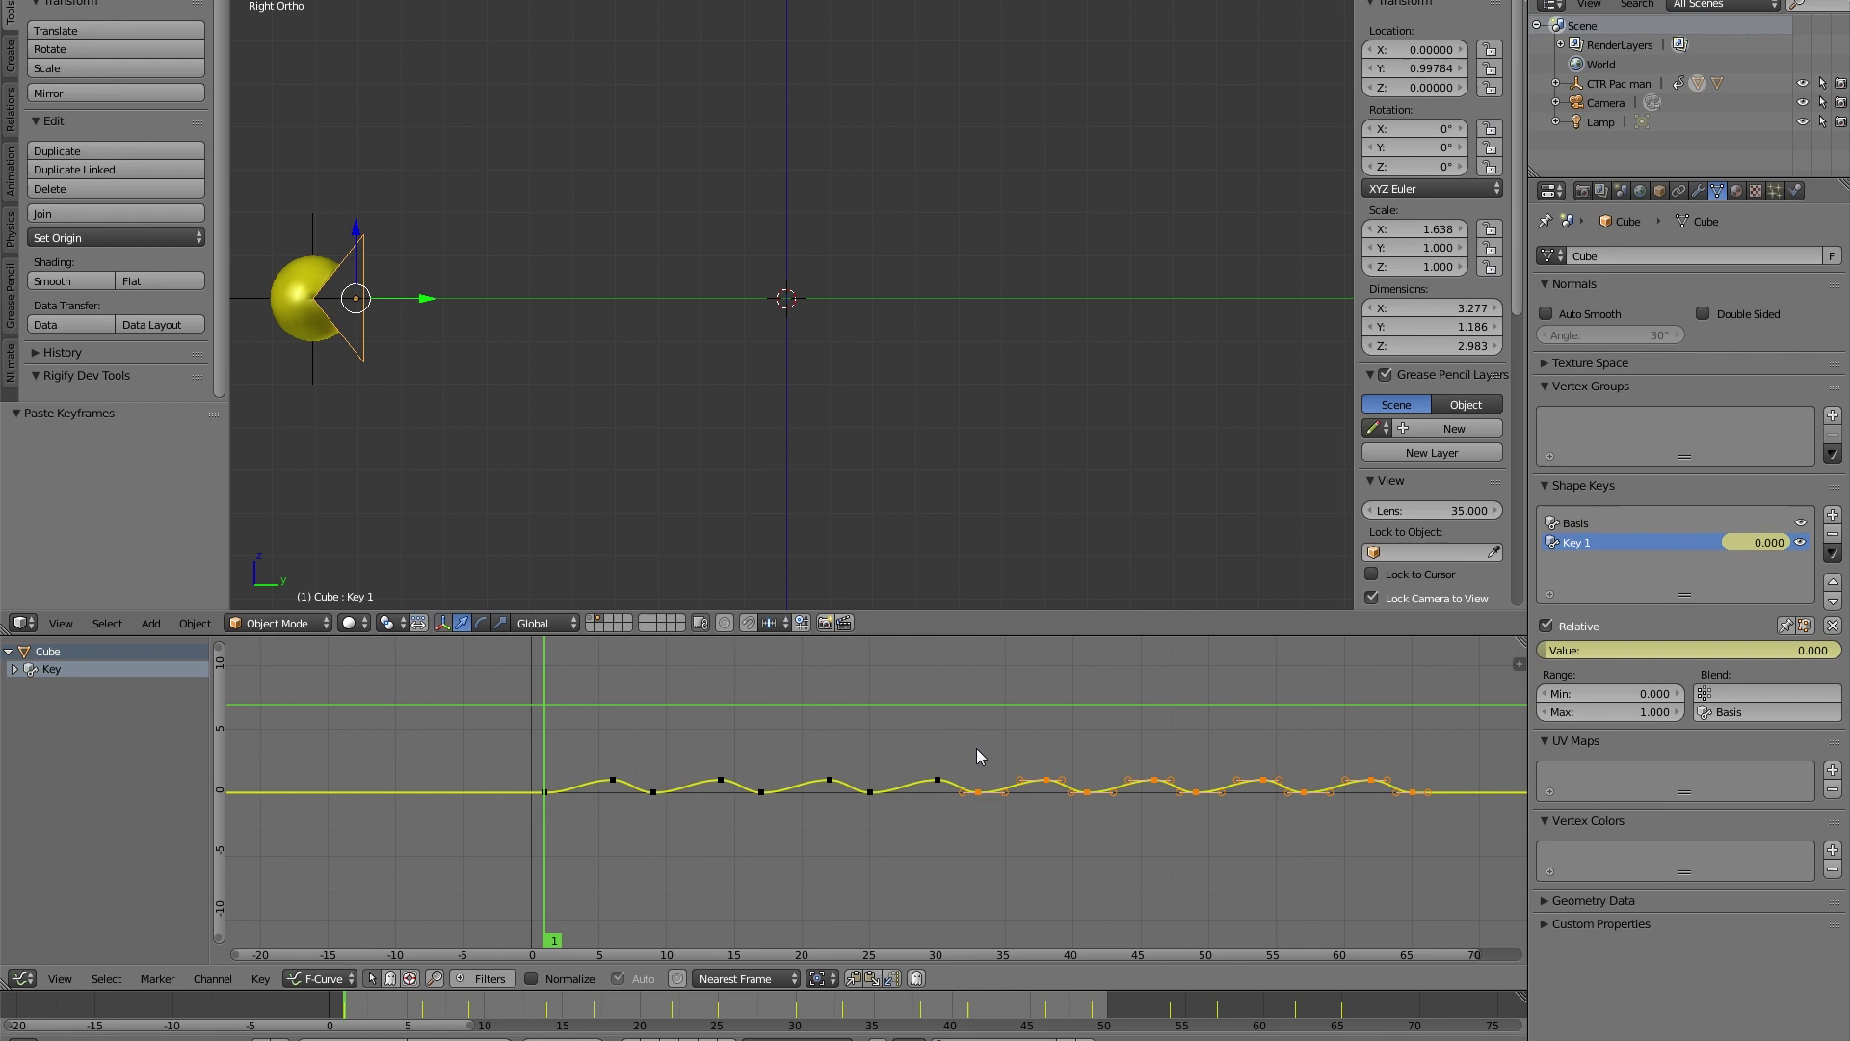
key("alt+a")
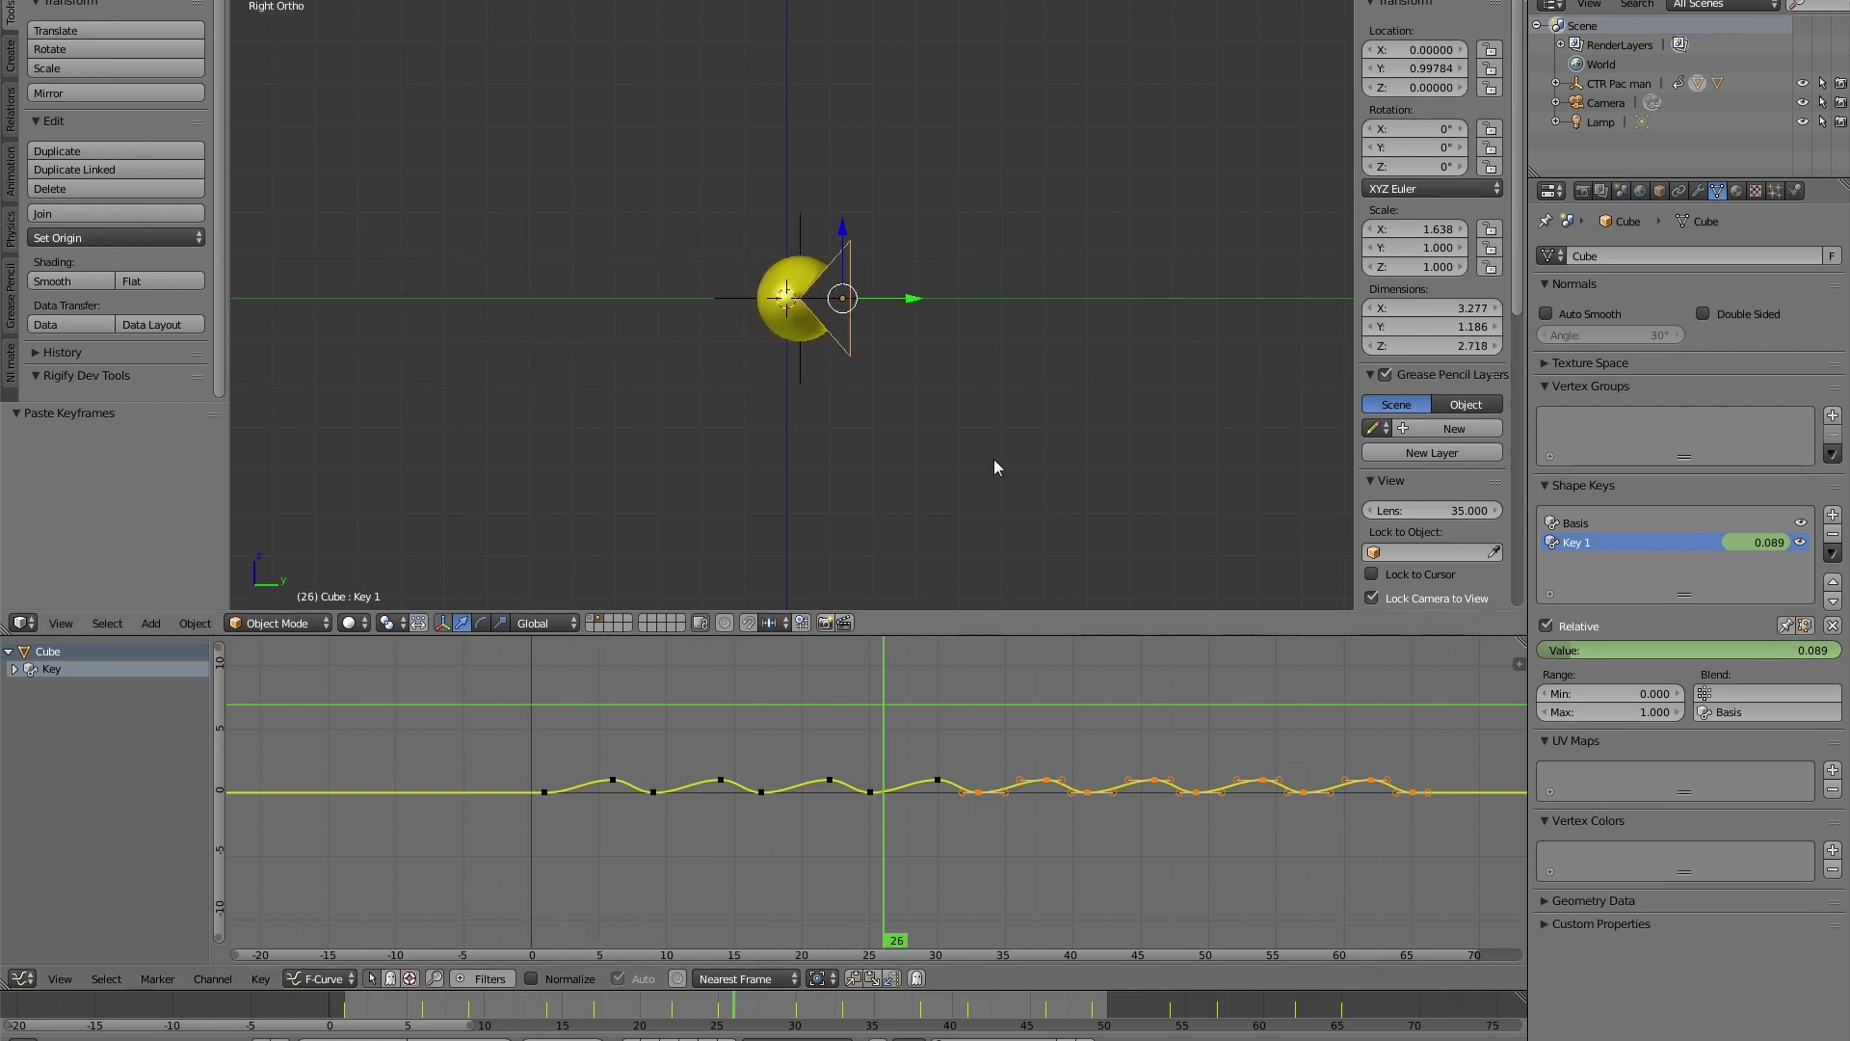
key("a")
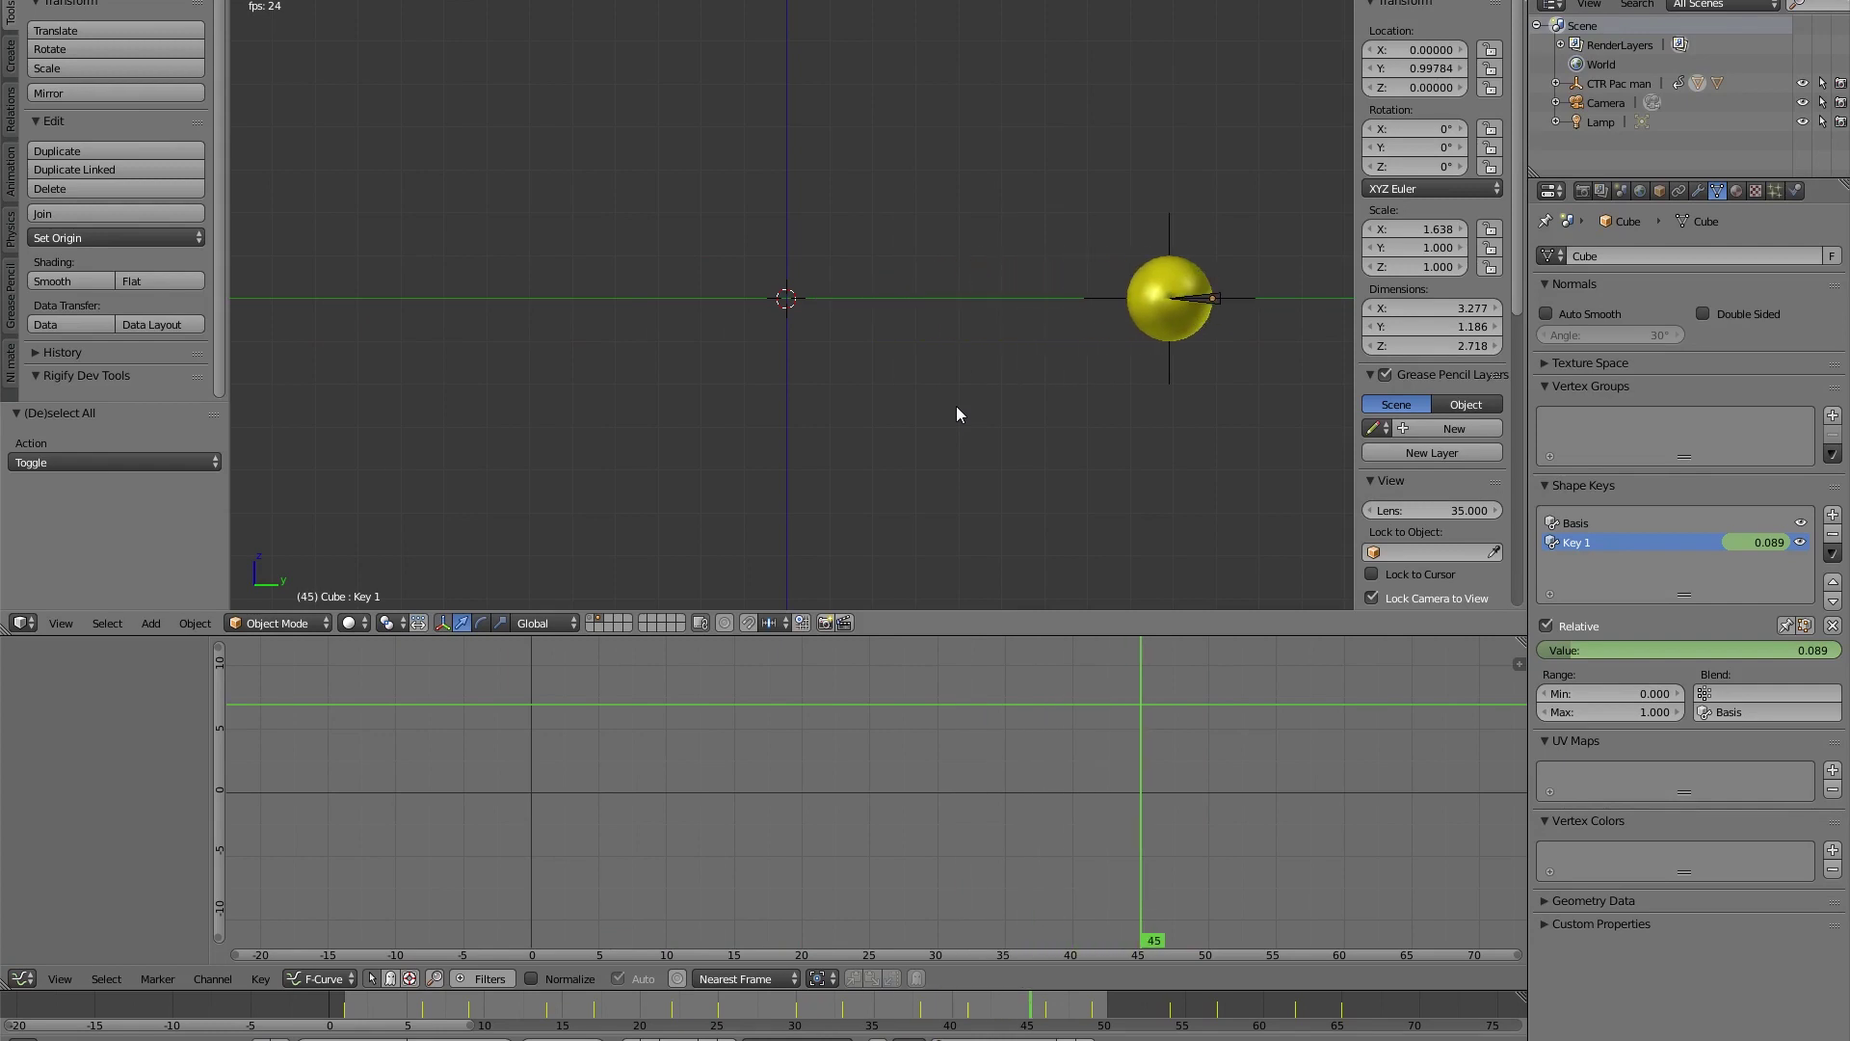
- Orbit the 3D Viewport to an angled view above the grid during playback
middle_click_drag(956, 392, 910, 386)
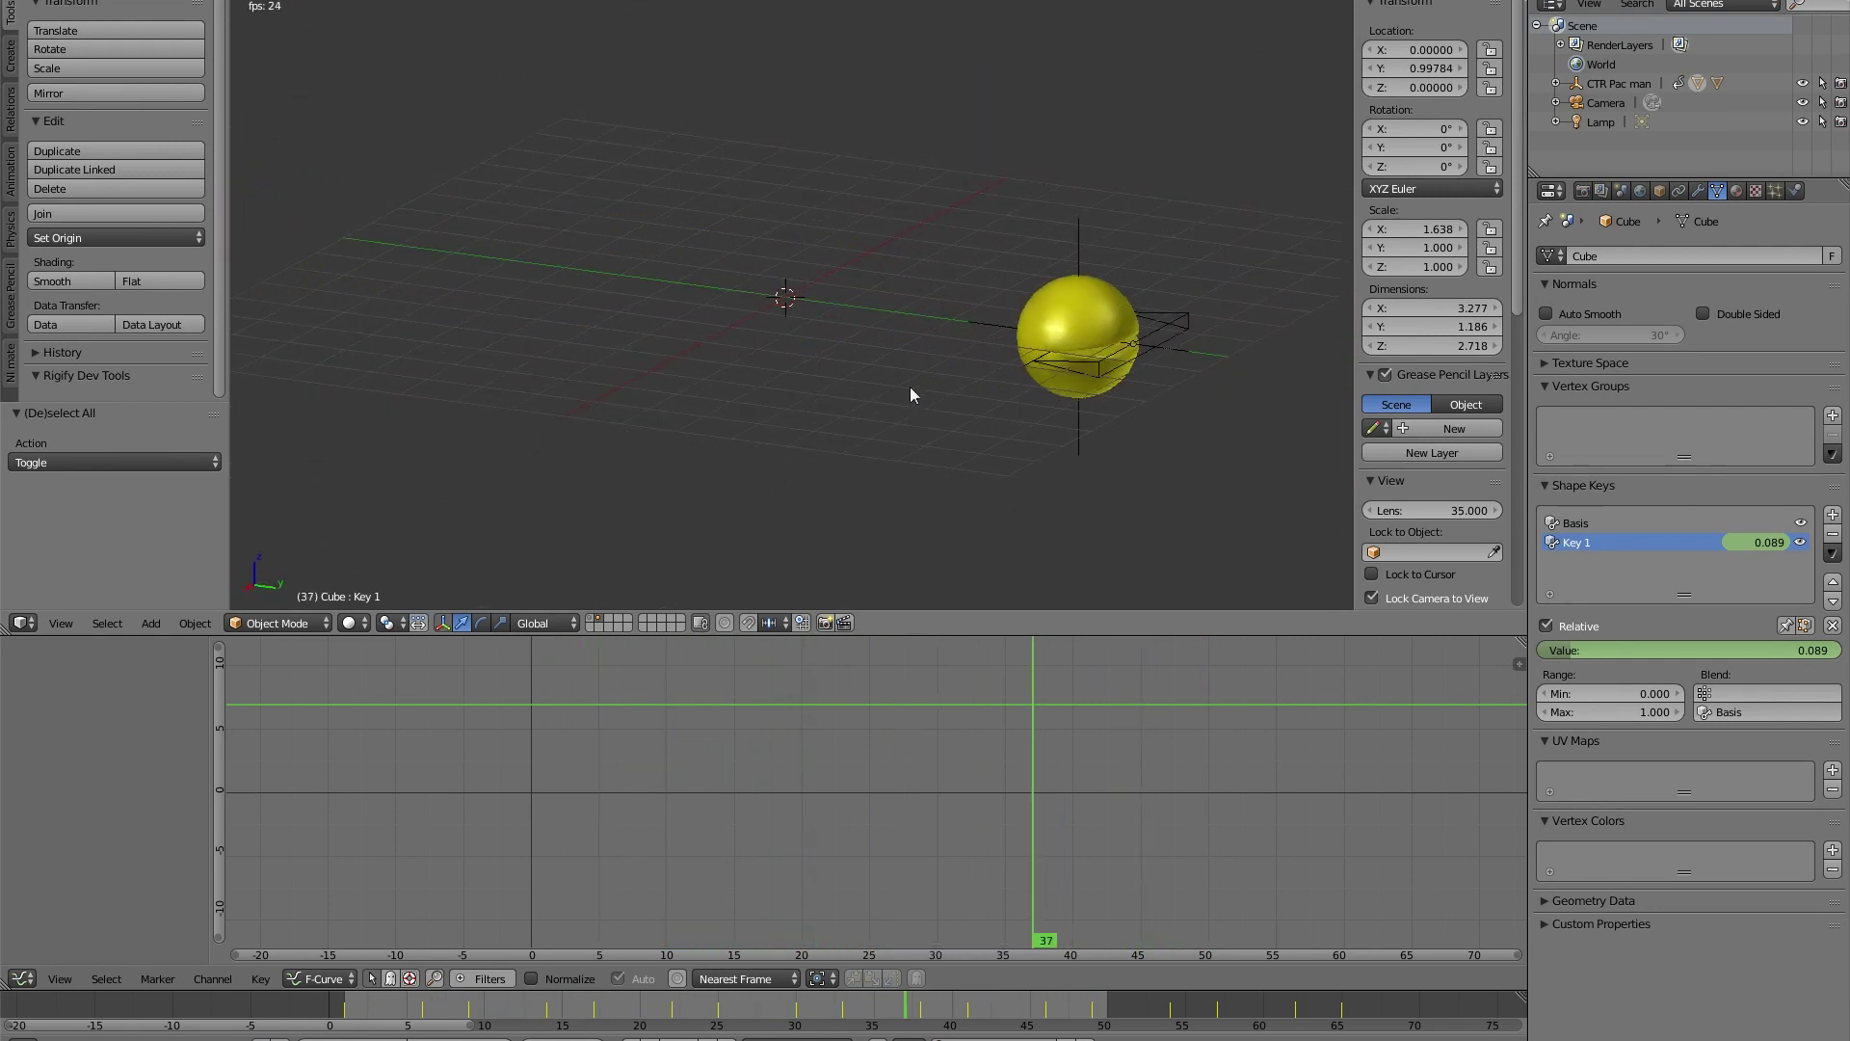